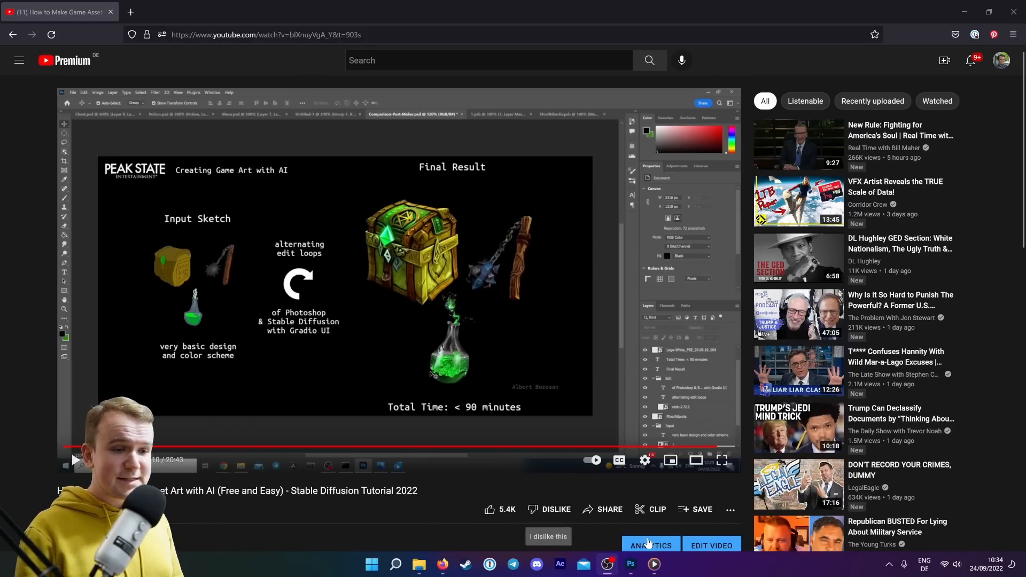
Review the open Photoshop documents at the 320x180, 128x128, 32x32 and 16x16 canvas sizes.
left_click(631, 565)
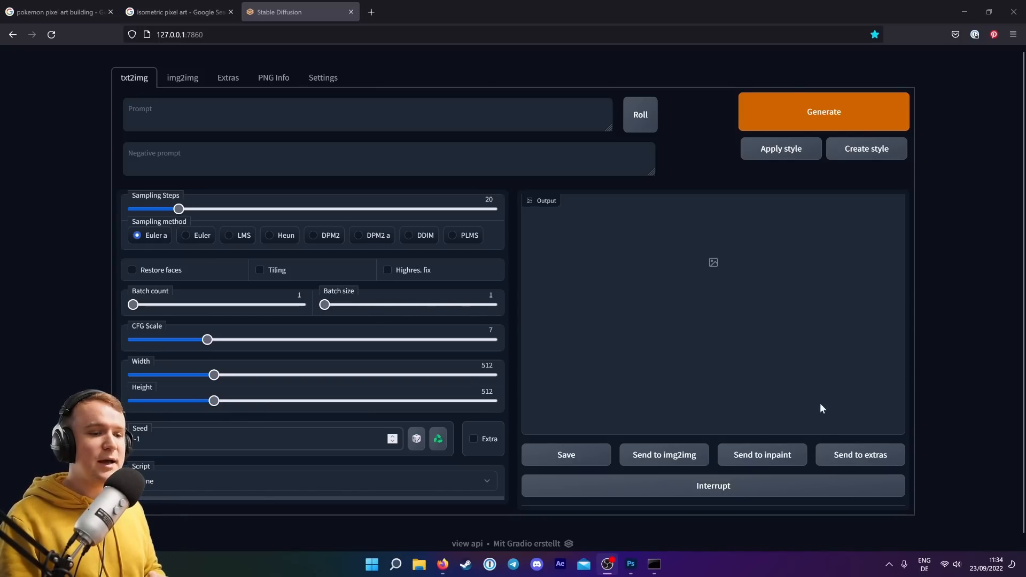
left_click(631, 565)
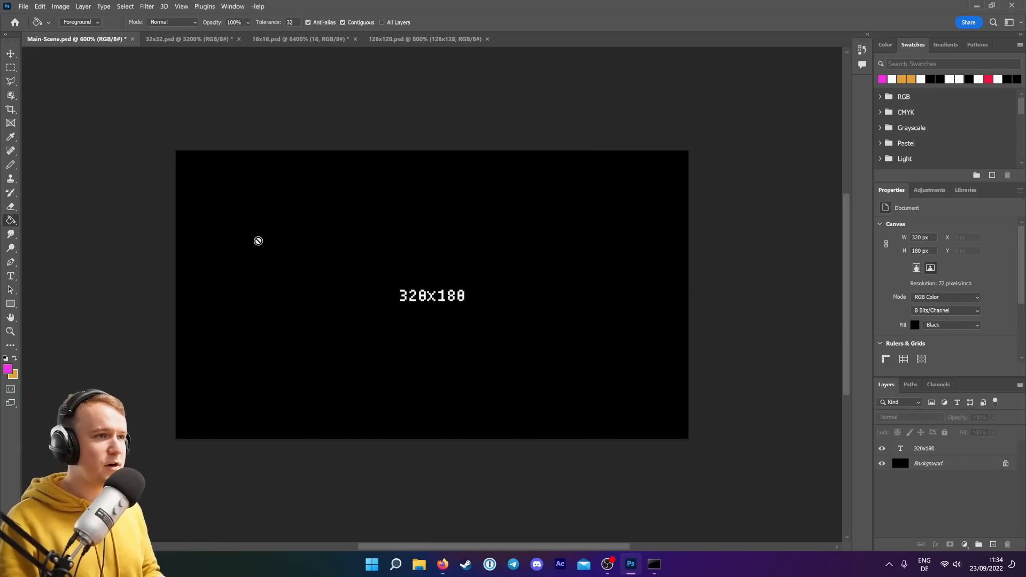
left_click(421, 39)
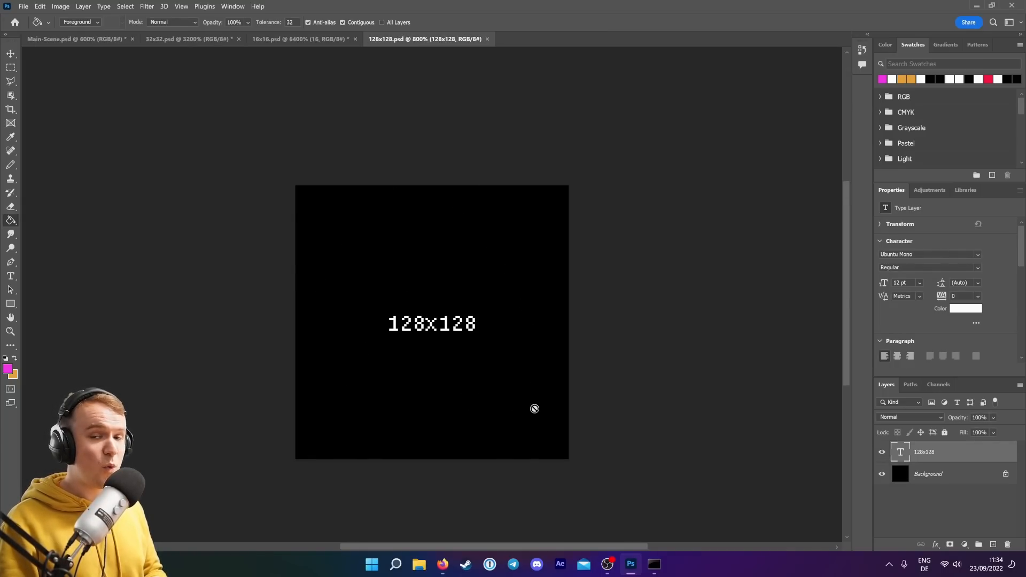
left_click(189, 42)
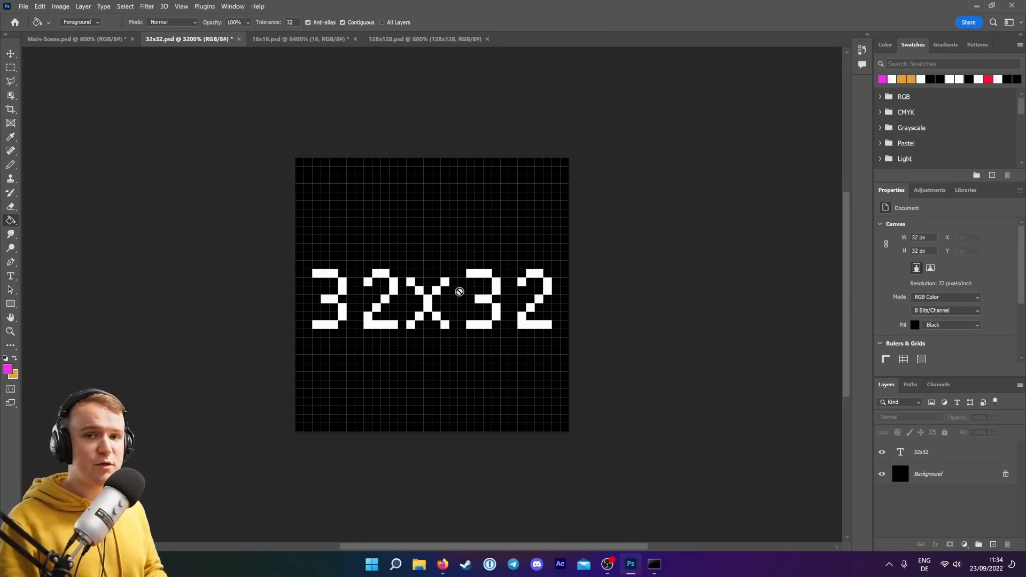
left_click(298, 40)
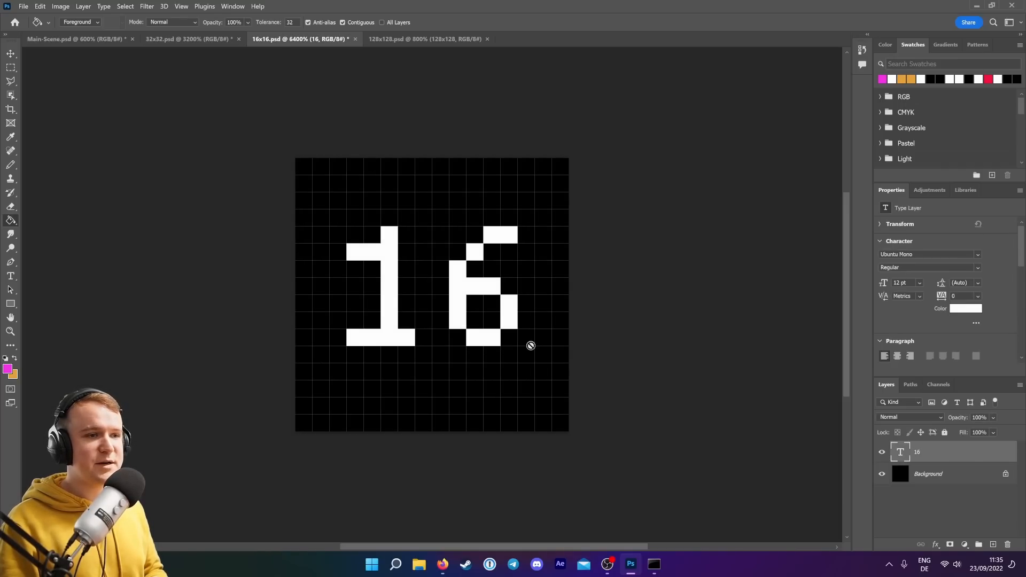
left_click(431, 42)
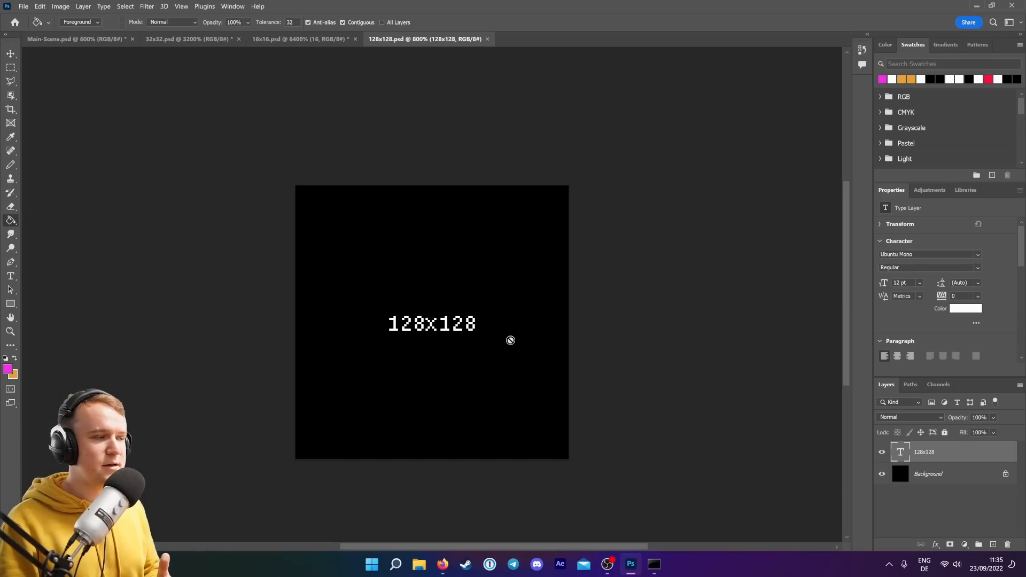
left_click(187, 39)
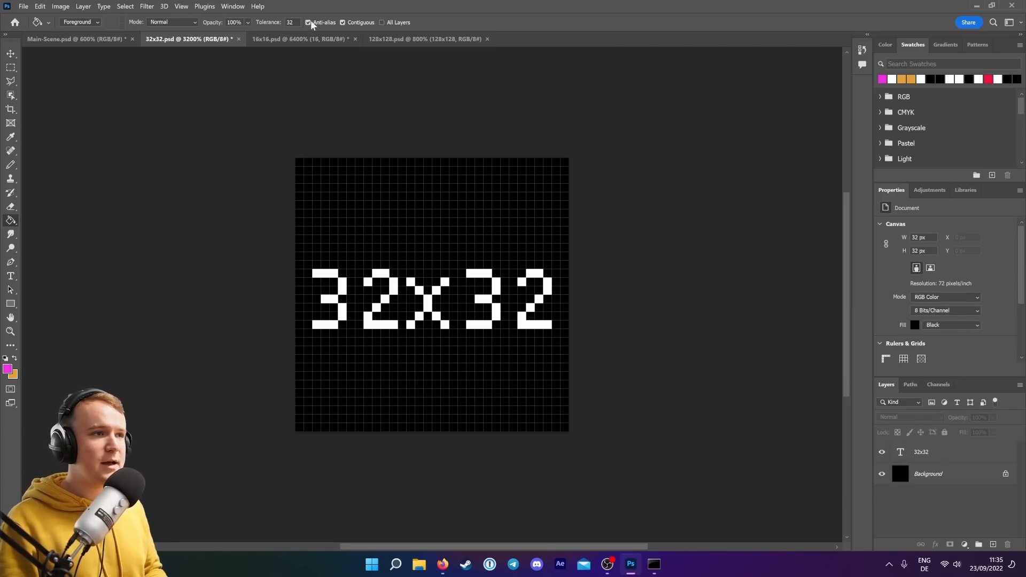
left_click(304, 40)
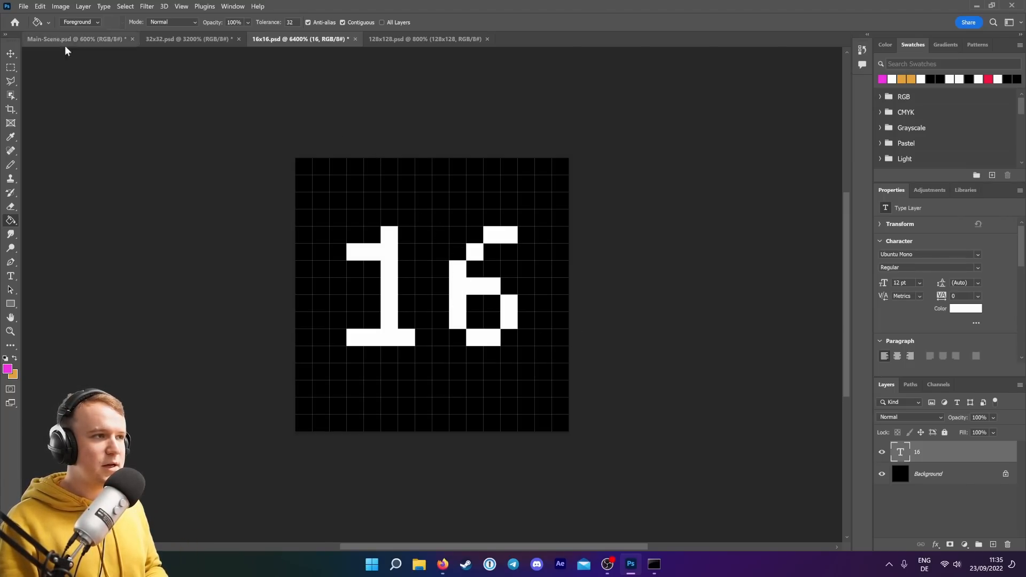
left_click(99, 41)
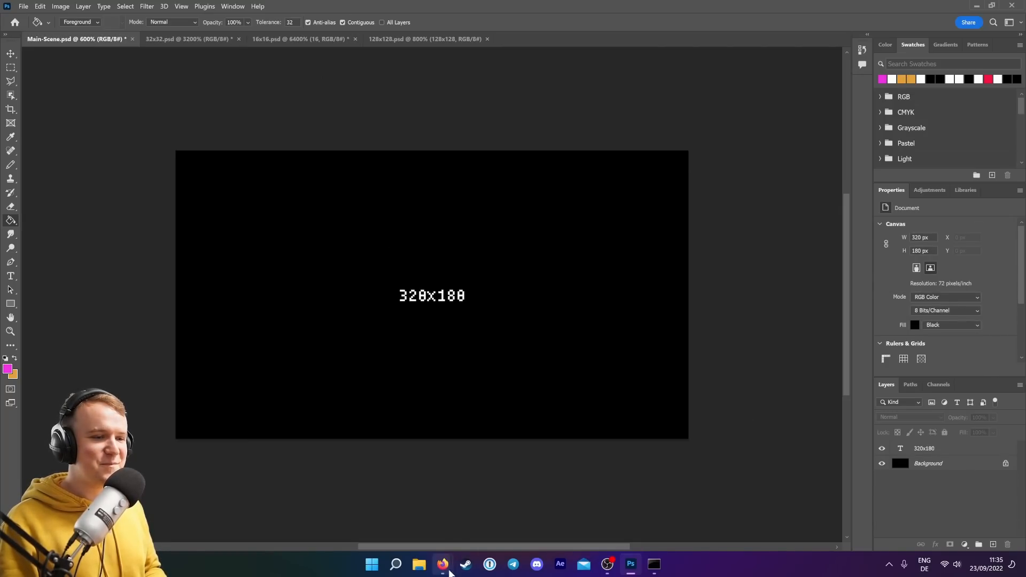
Switch to the browser and write the txt2img prompt 'pixel art of a house, colorful, warm and cozy, nintendo, pokemon, stardew valley, harvest moon, animal crossing, isometric perspective'.
mouse_move(442, 564)
left_click(433, 523)
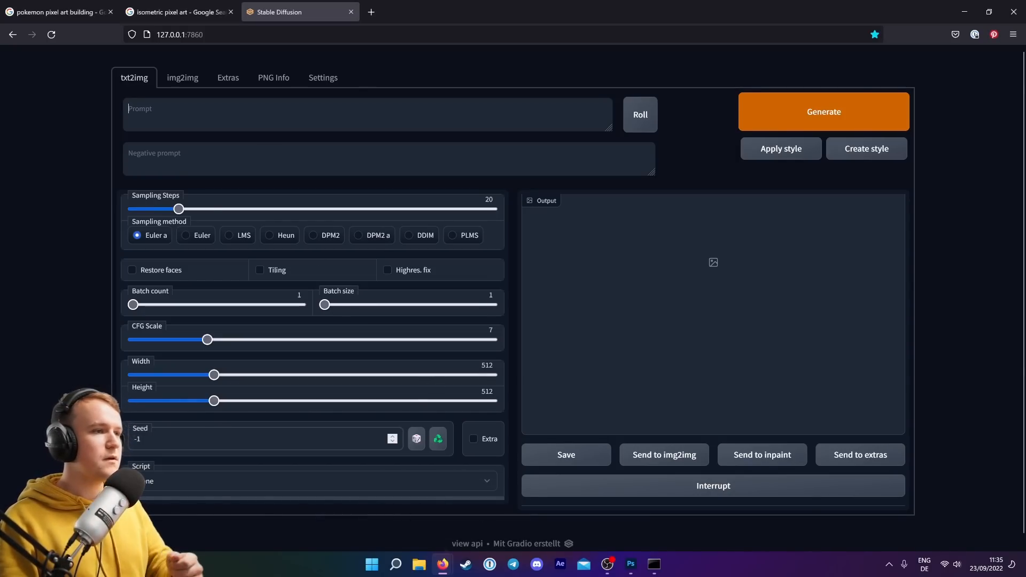
type("pixel art o")
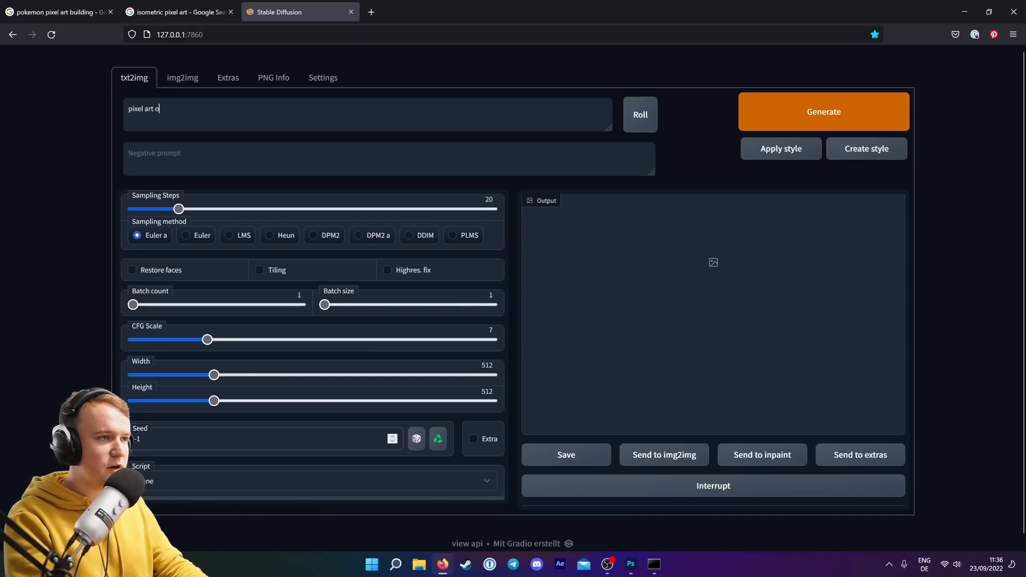
type("f a hou")
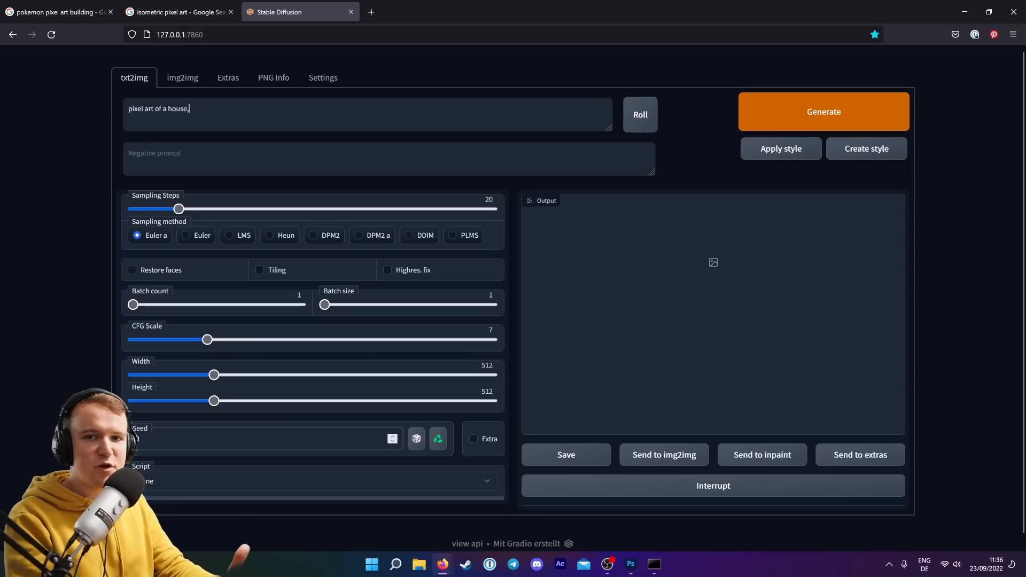
type("se,")
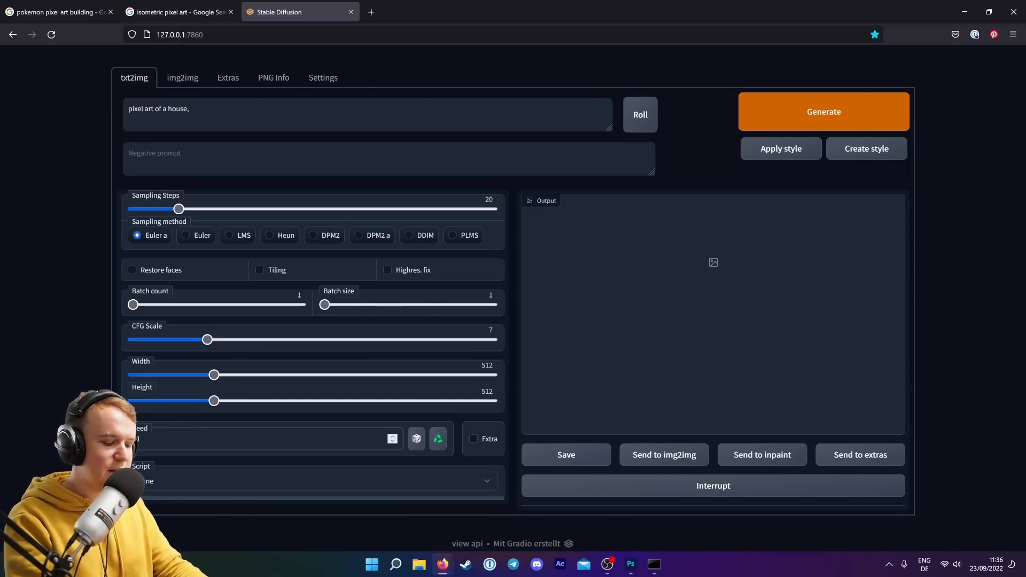
type(" colorful, wa")
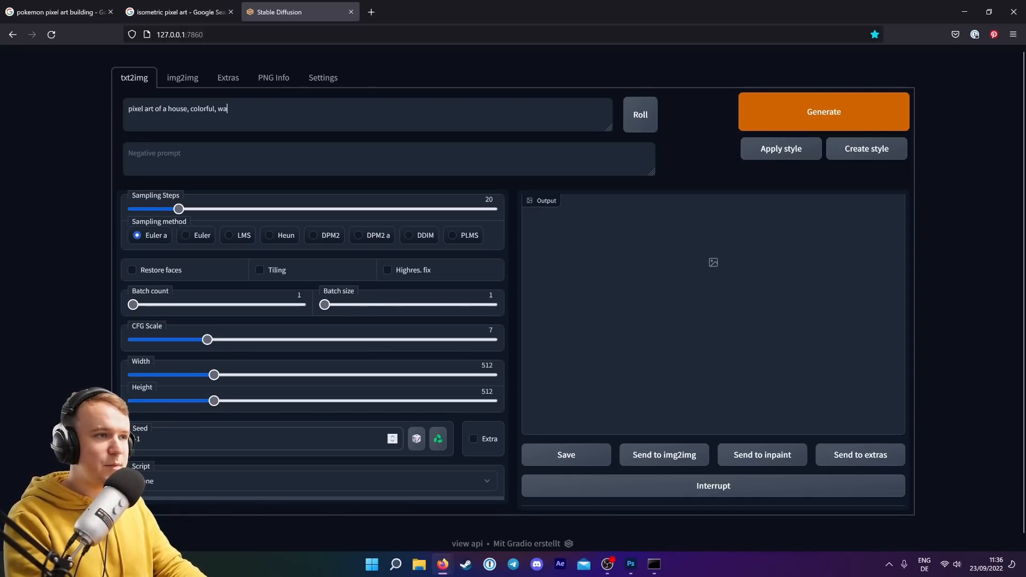
type("rm and cozy")
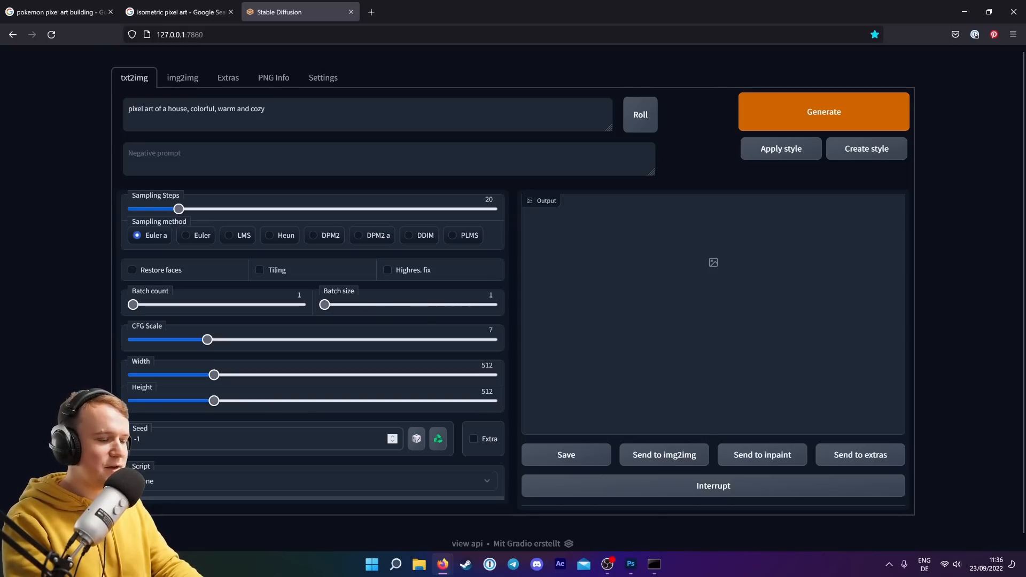
type(",")
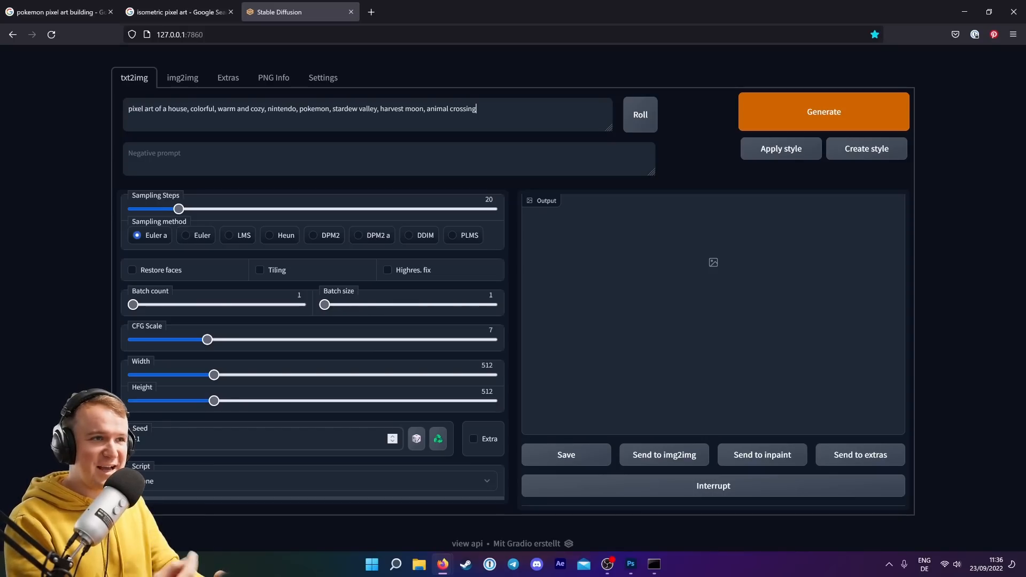
type(", isometric perspective")
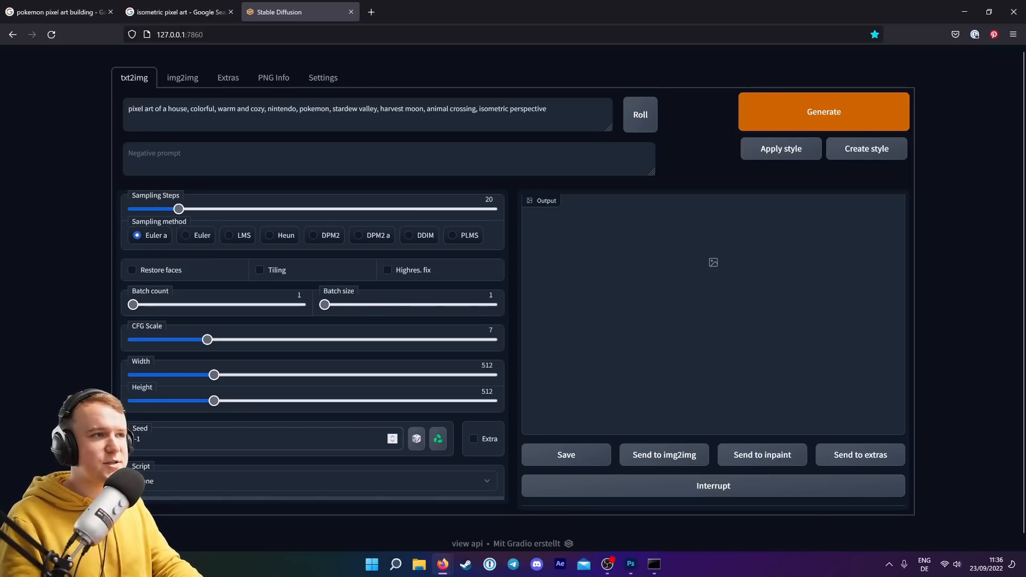
Browse the isometric and pokemon pixel art reference image searches in the other browser tabs.
left_click(168, 19)
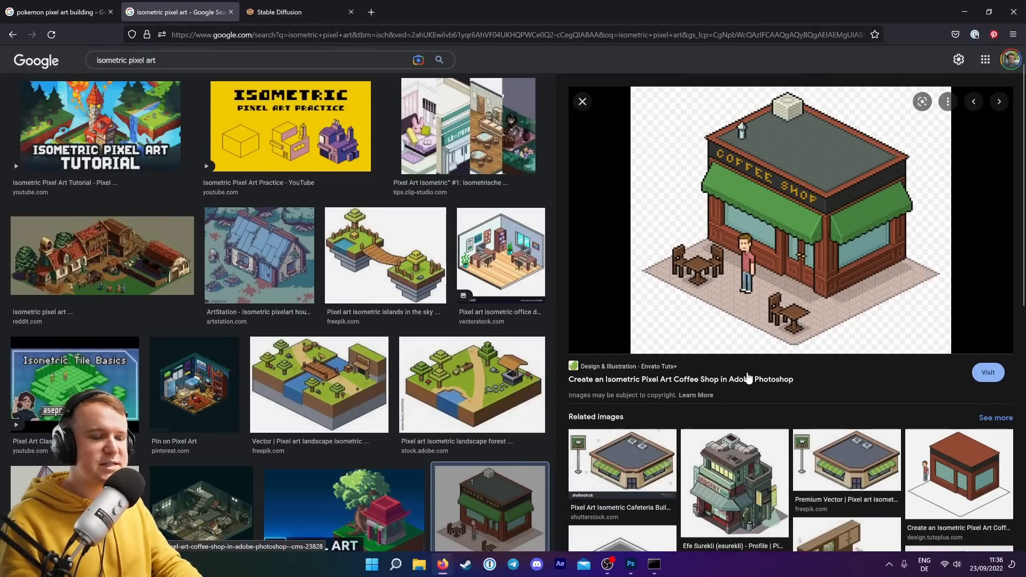
left_click(744, 486)
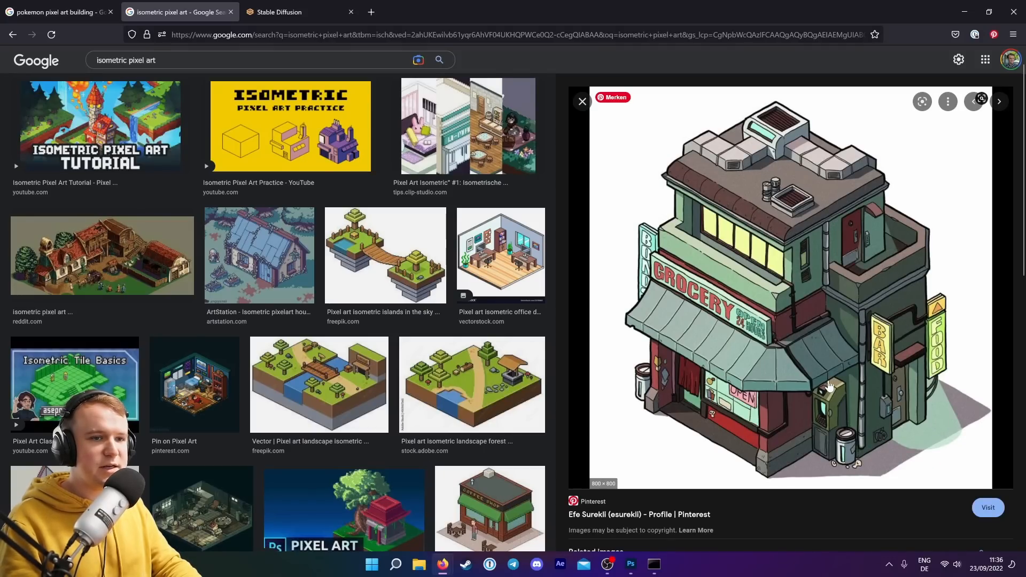
left_click(257, 262)
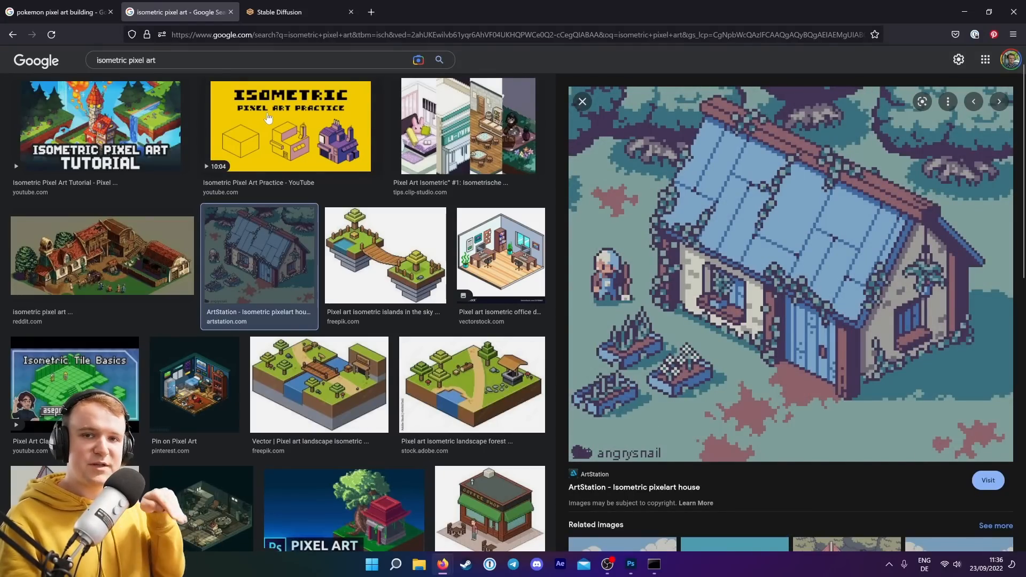
left_click(75, 11)
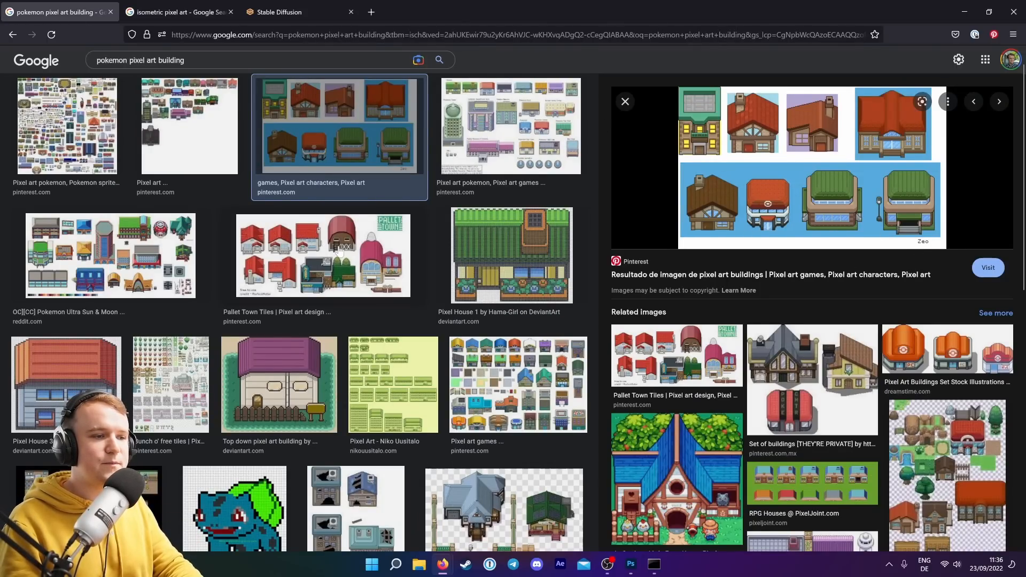
left_click(299, 12)
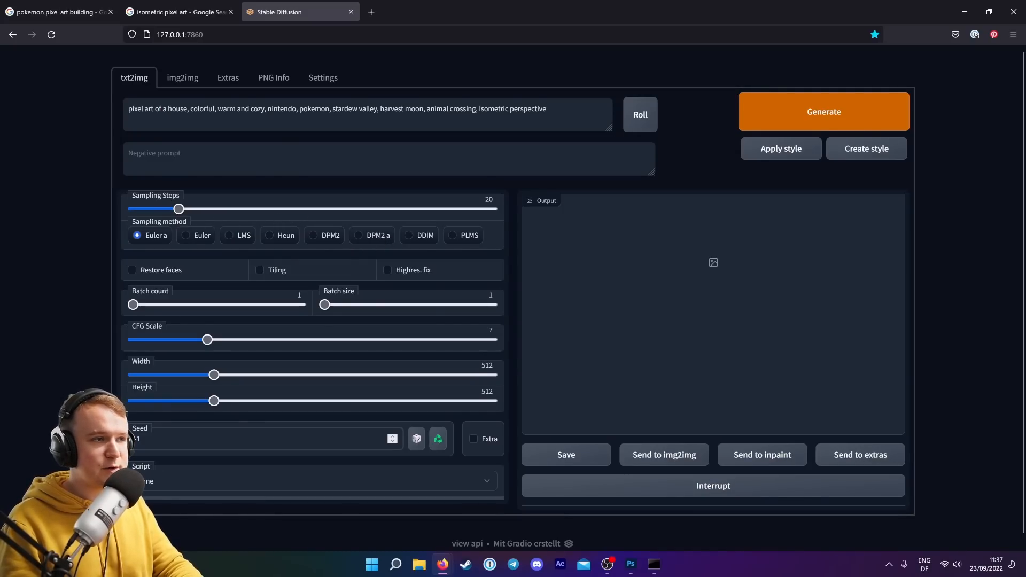
Generate images with sampling steps set to 50 and batch count set to 6.
left_click_drag(181, 209, 252, 213)
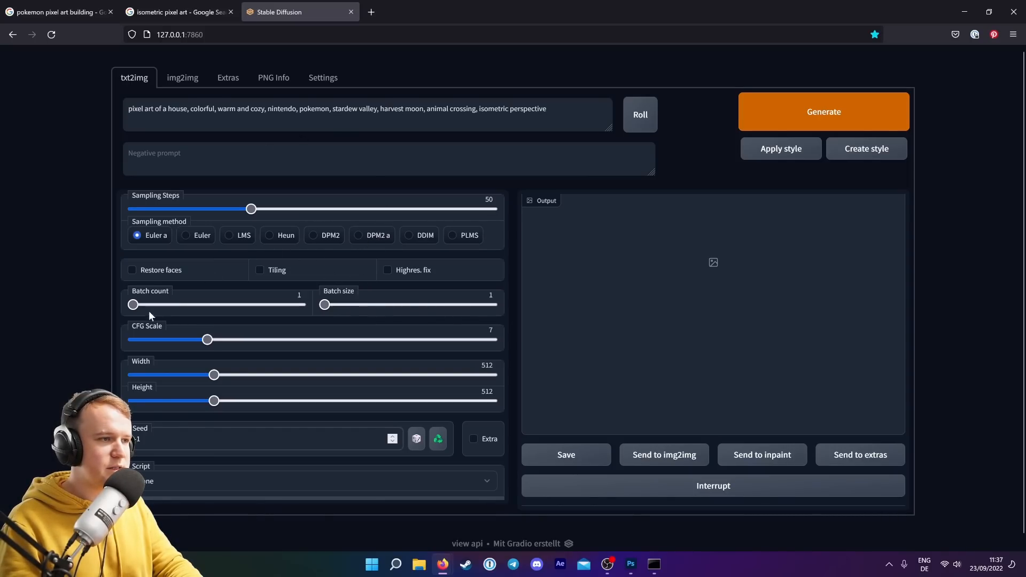
left_click_drag(134, 305, 191, 316)
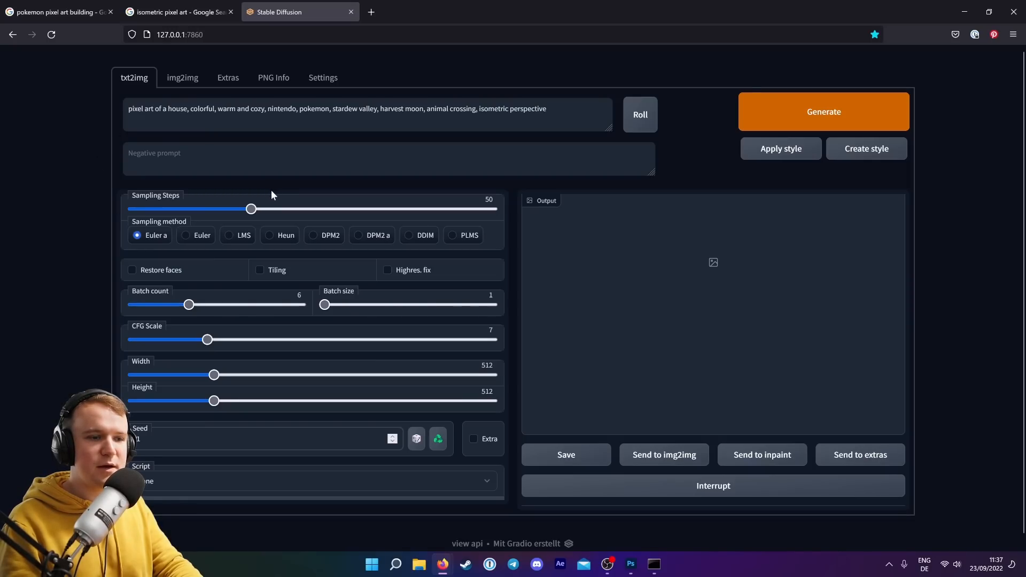
left_click(837, 108)
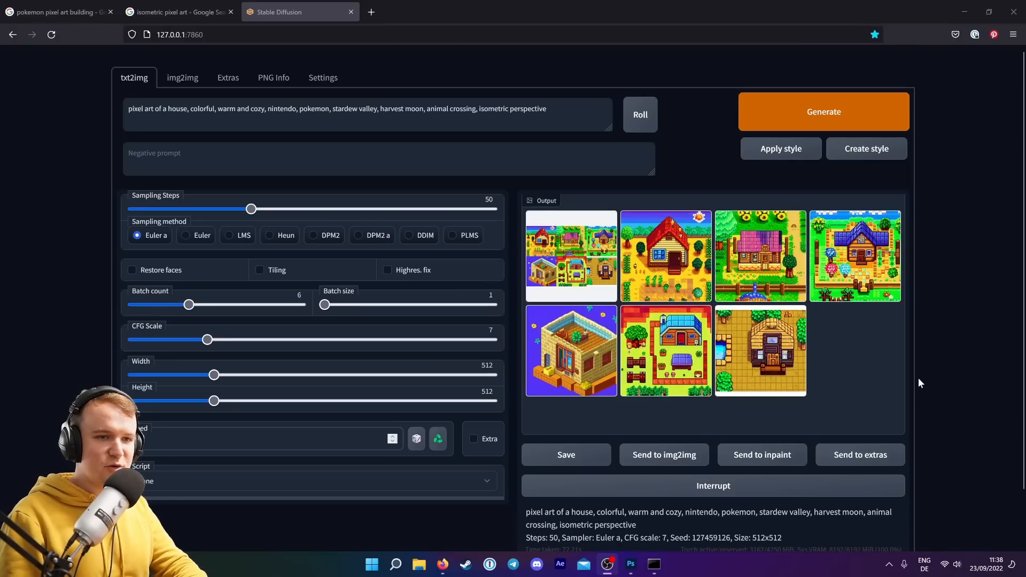
Review the generated house images one by one in the output gallery.
left_click(687, 288)
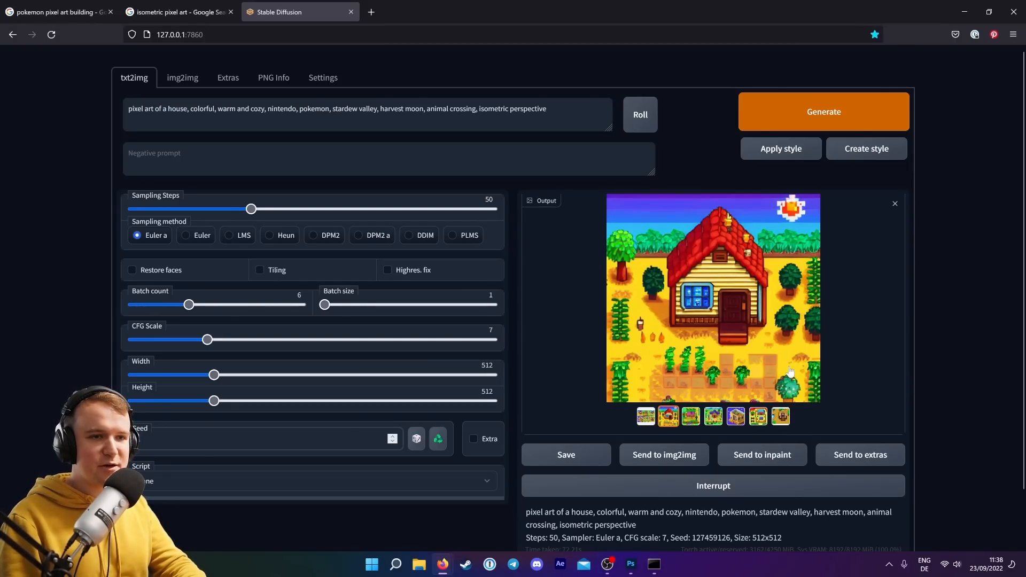
left_click(692, 418)
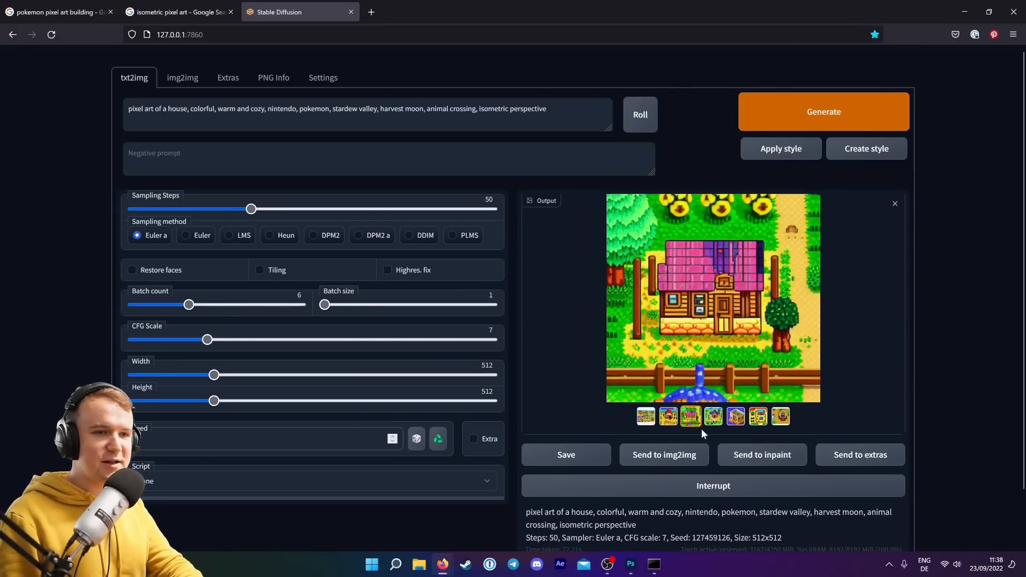
left_click(737, 418)
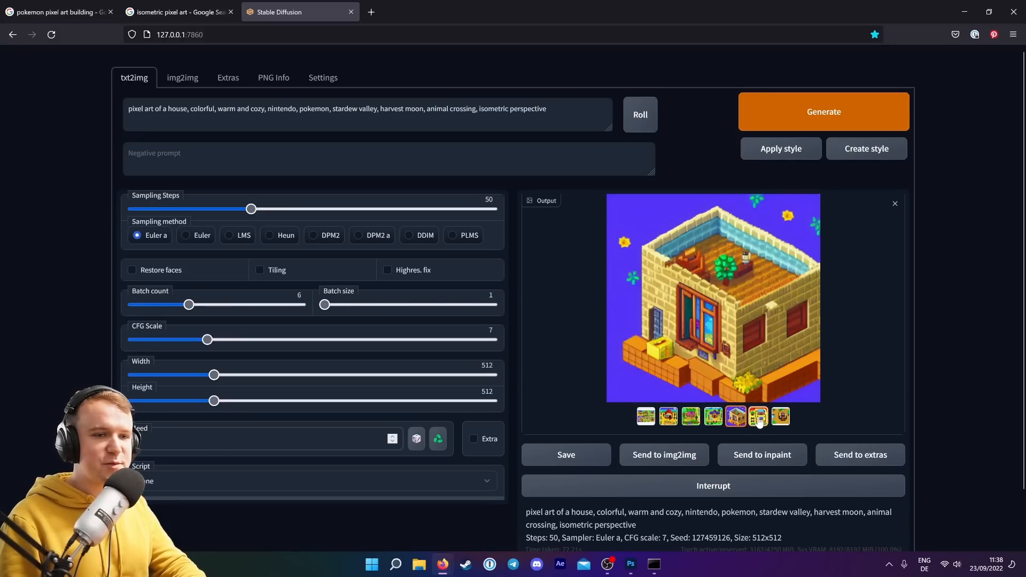
left_click(760, 420)
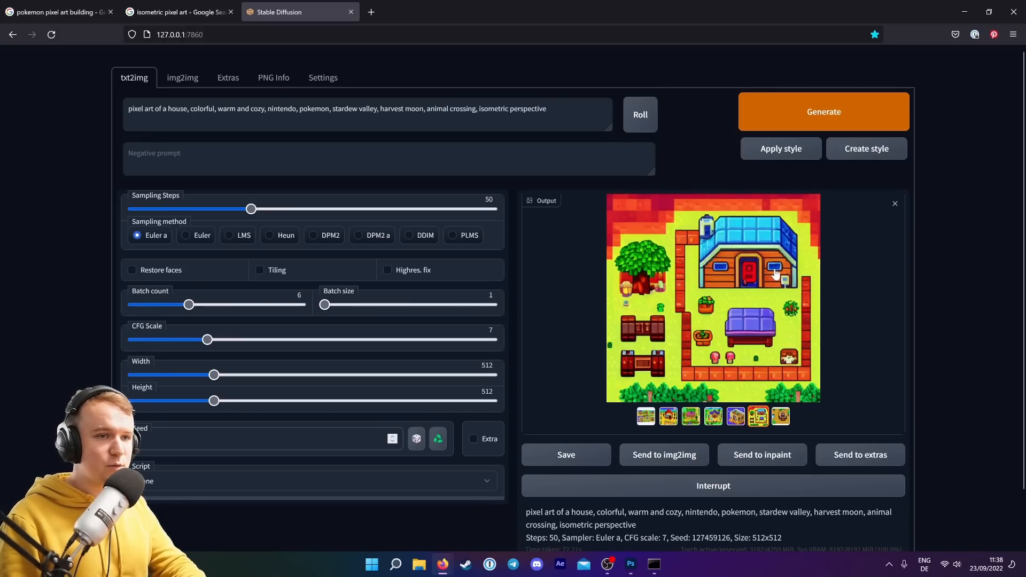
left_click(782, 420)
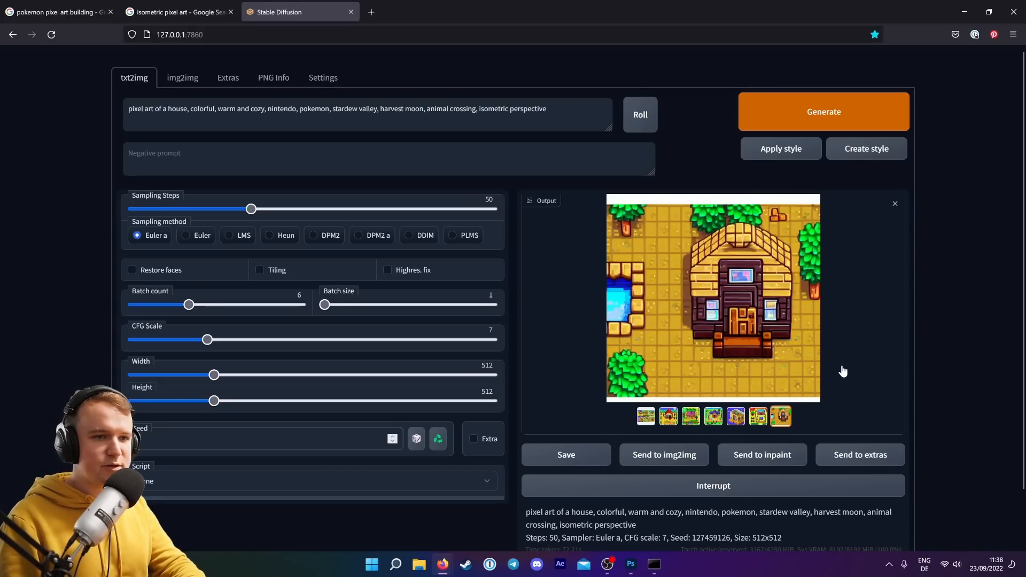
left_click(759, 420)
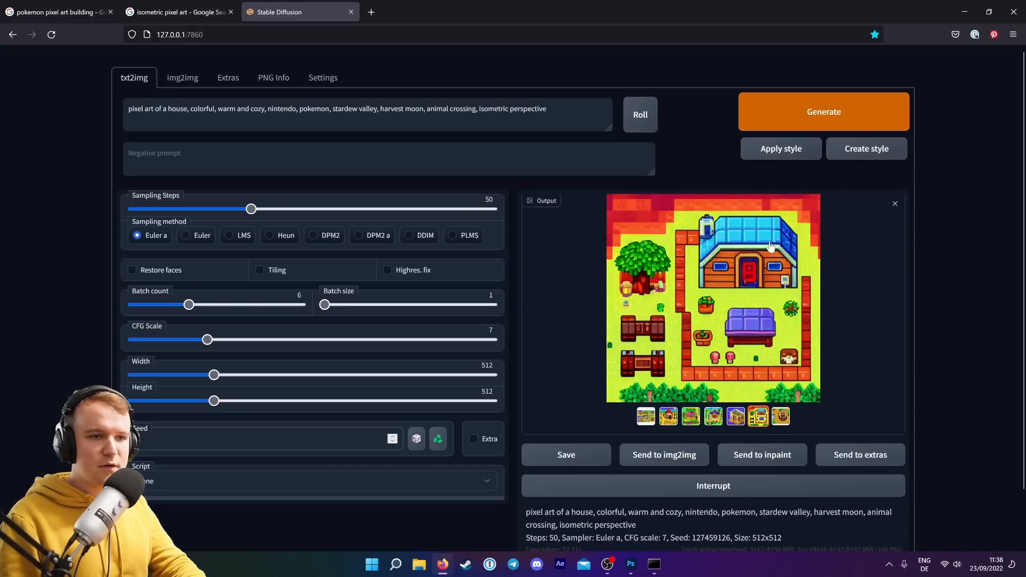
left_click(670, 420)
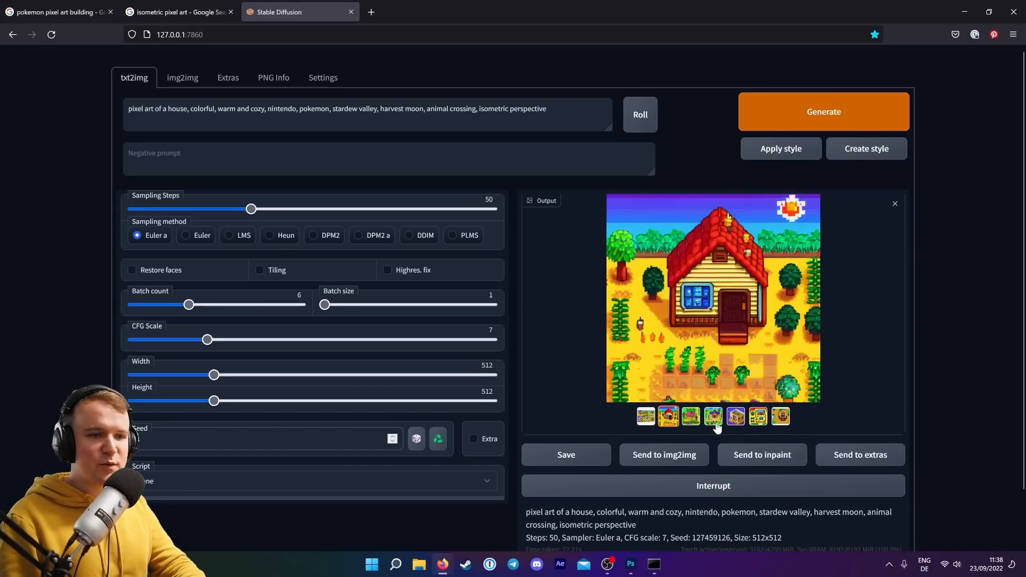
left_click(715, 423)
Select the red-roofed farmhouse image and the prompt text, and send the image to img2img.
left_click(669, 420)
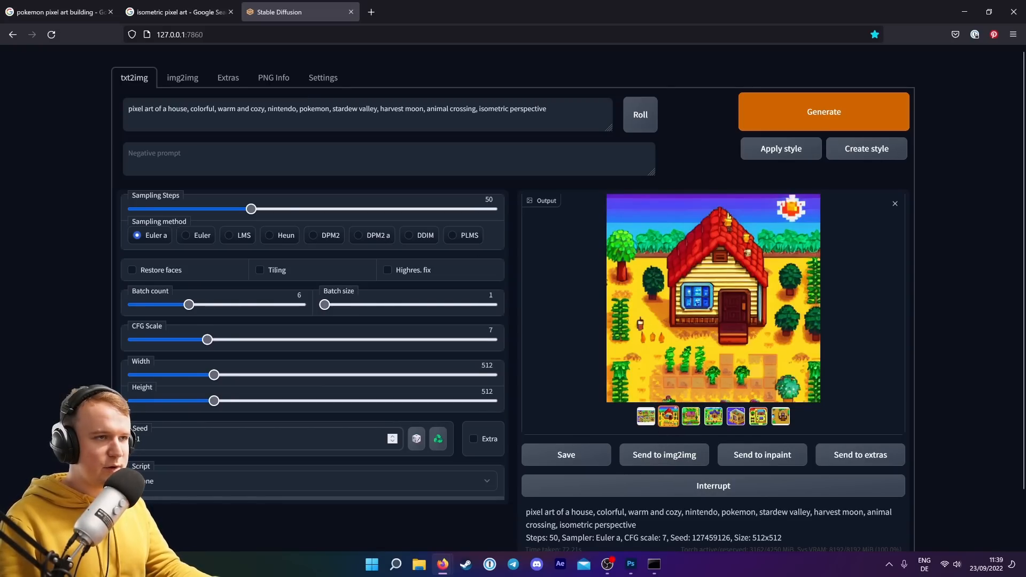
triple_click(391, 109)
key("ctrl+c")
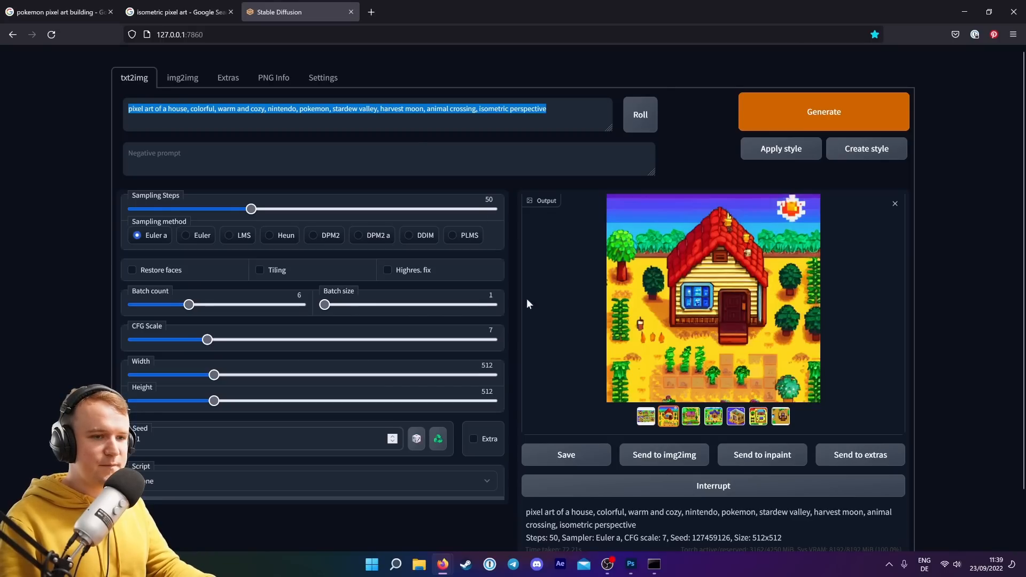
left_click(685, 455)
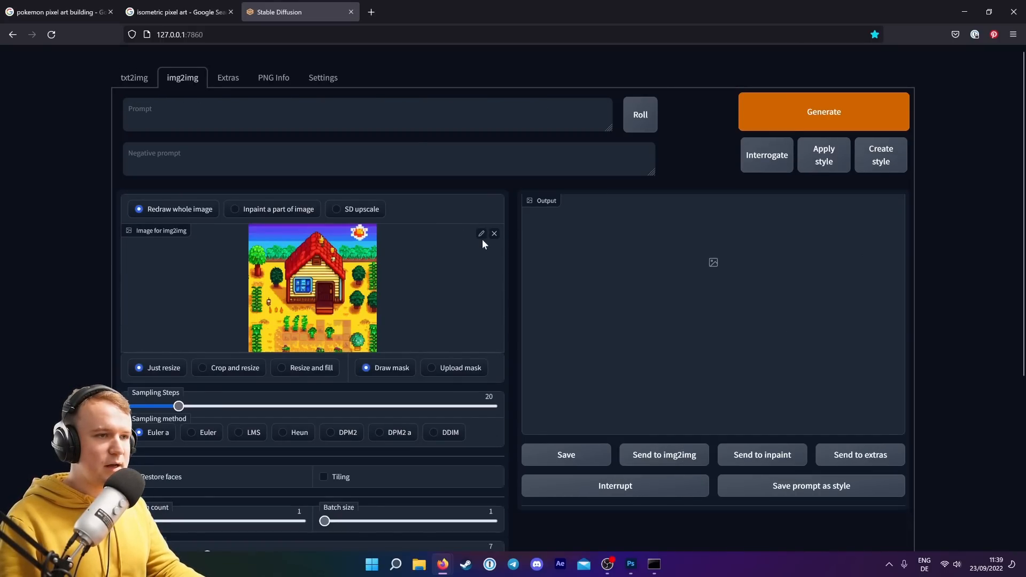
Crop the img2img input image tightly around the red-roofed farmhouse.
left_click(482, 235)
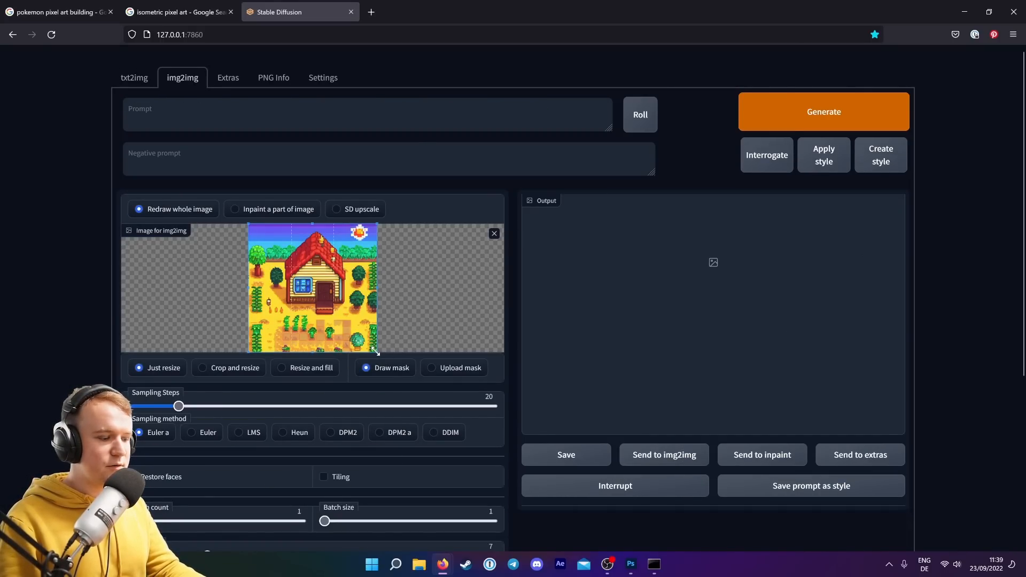
left_click_drag(369, 334, 324, 290)
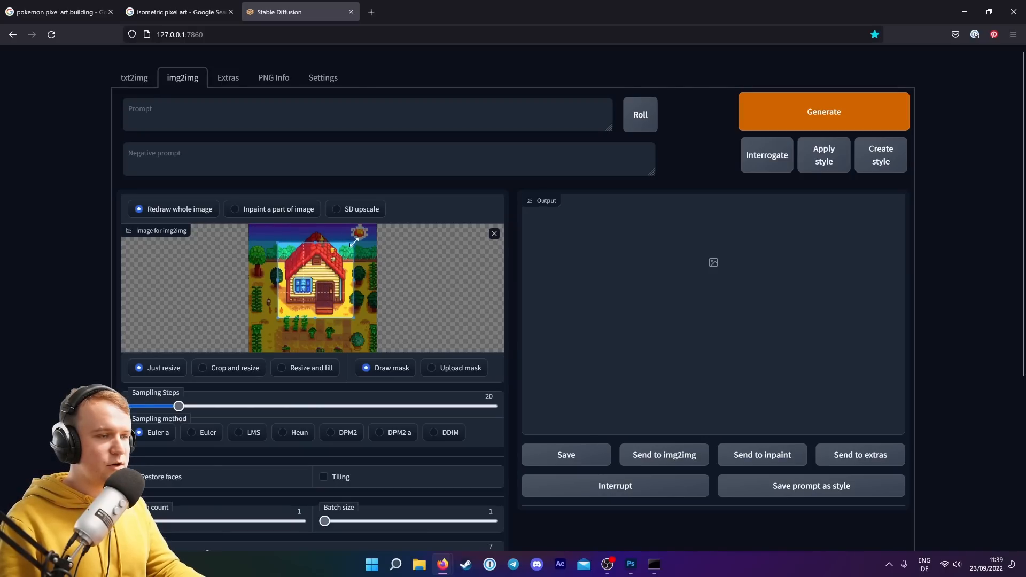
left_click_drag(352, 244, 361, 230)
left_click_drag(340, 270, 335, 269)
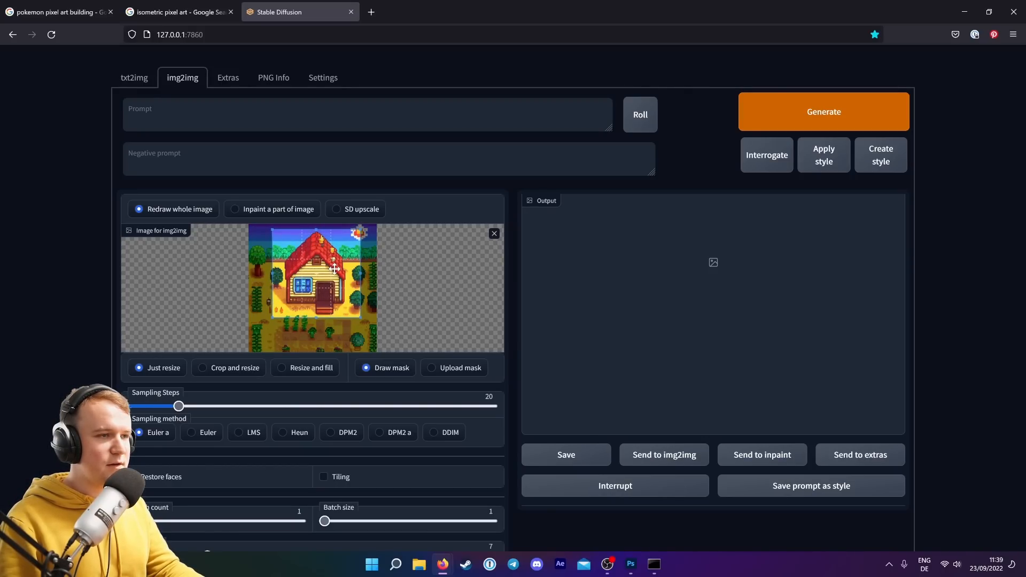
Paste the cozy house pixel art prompt and set sampling steps to 50.
left_click(161, 110)
key("ctrl+v")
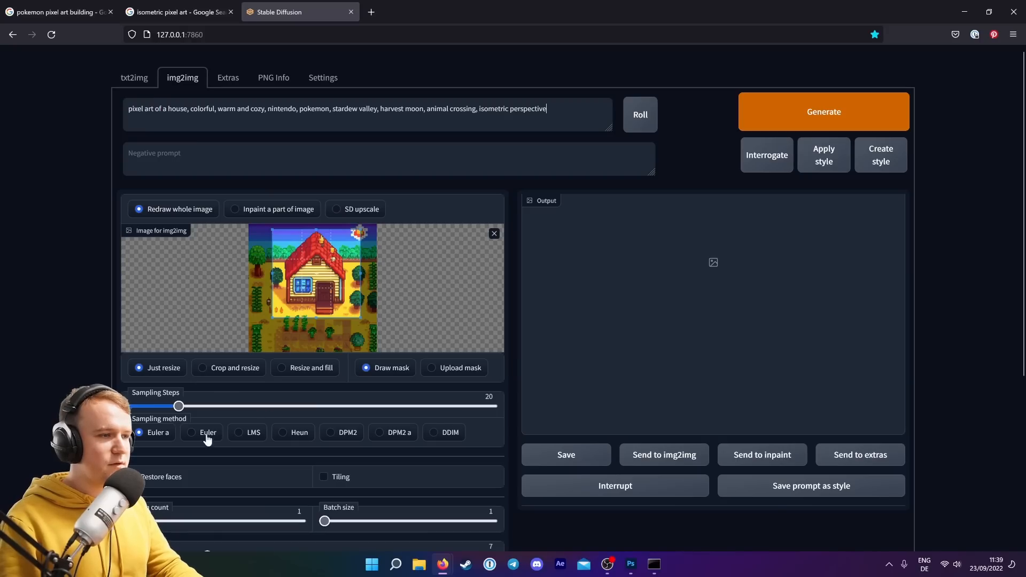
left_click_drag(179, 406, 251, 407)
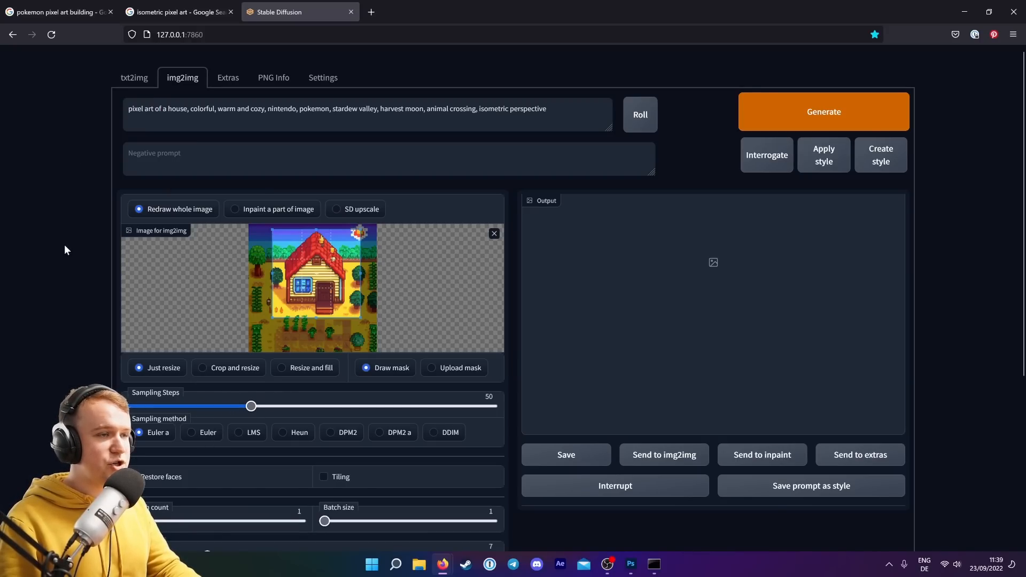
Set the denoising strength to 0.6.
scroll(57, 243, "down", 2)
scroll(56, 248, "down", 2)
scroll(56, 252, "up", 2)
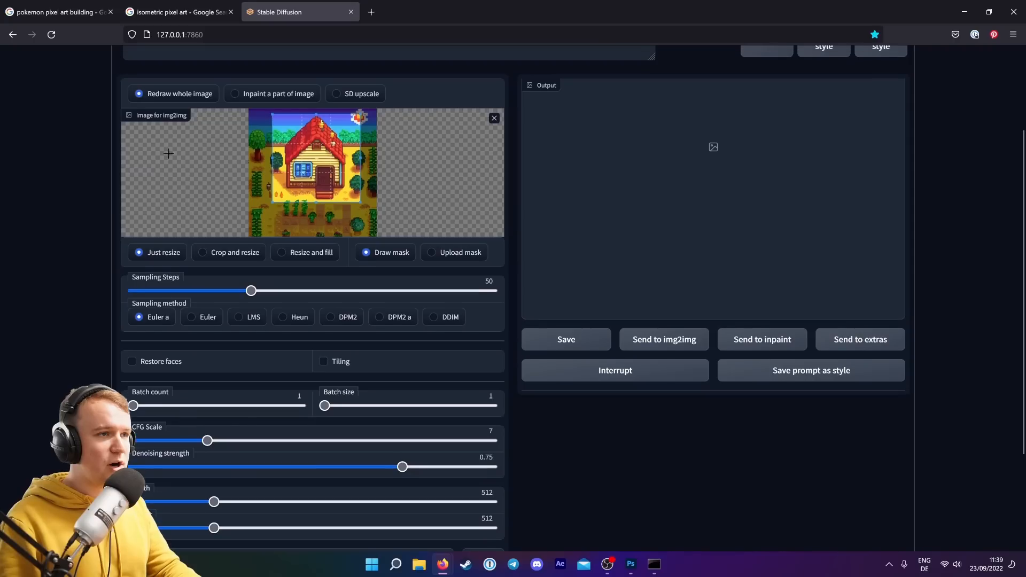
left_click_drag(403, 467, 348, 469)
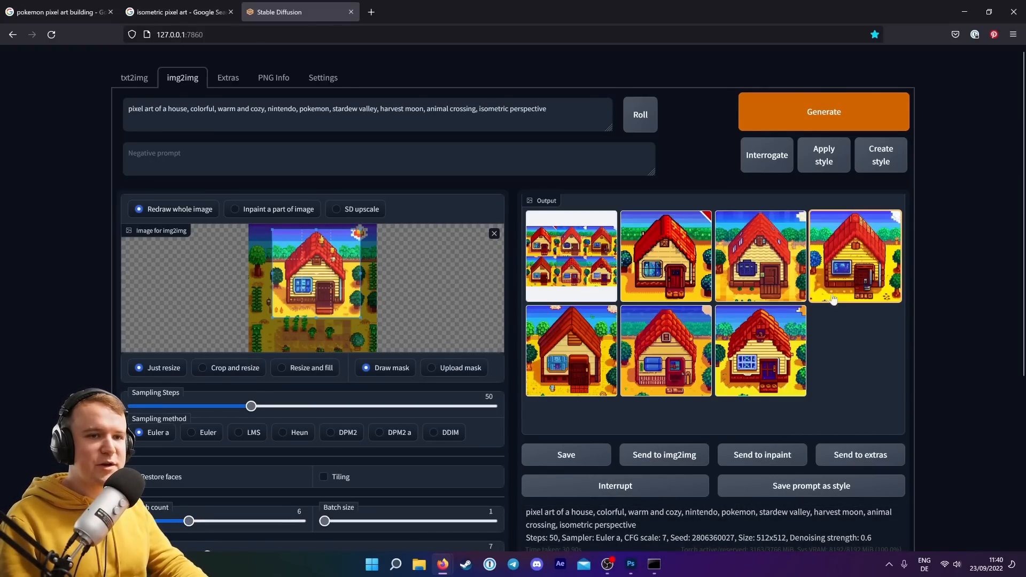
Review the generated house variations one by one in the output gallery.
left_click(700, 256)
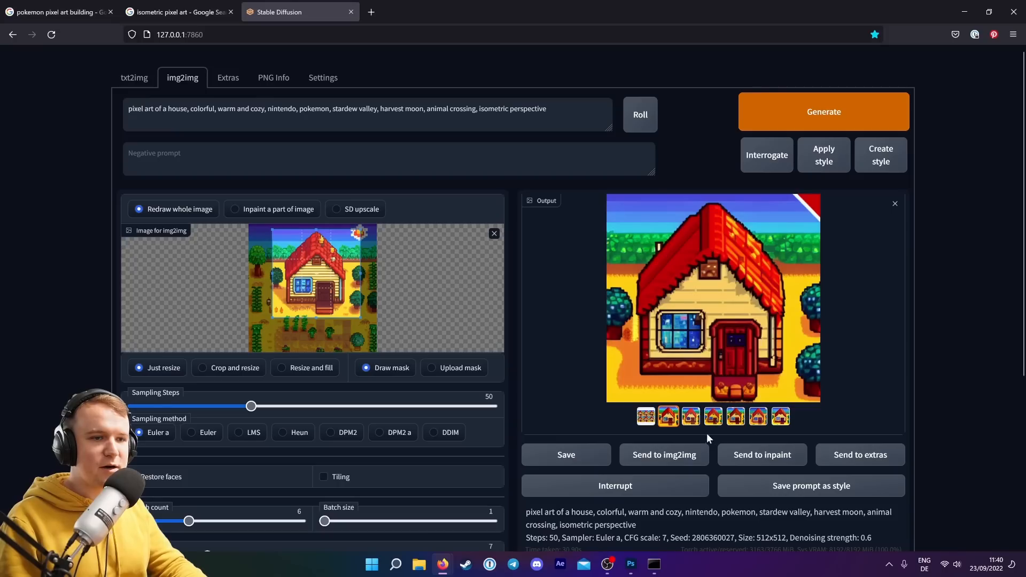
left_click(692, 420)
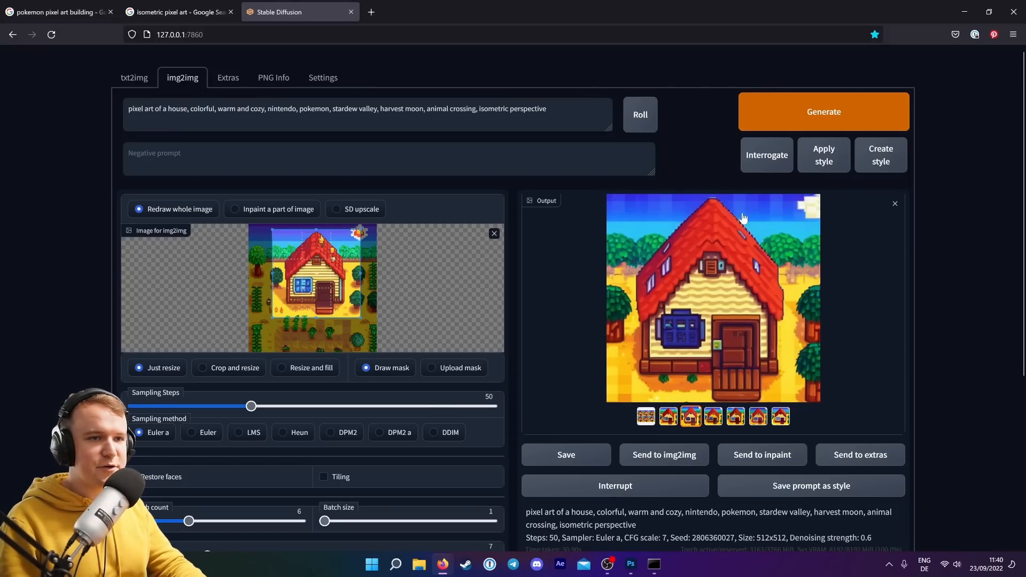
left_click(714, 418)
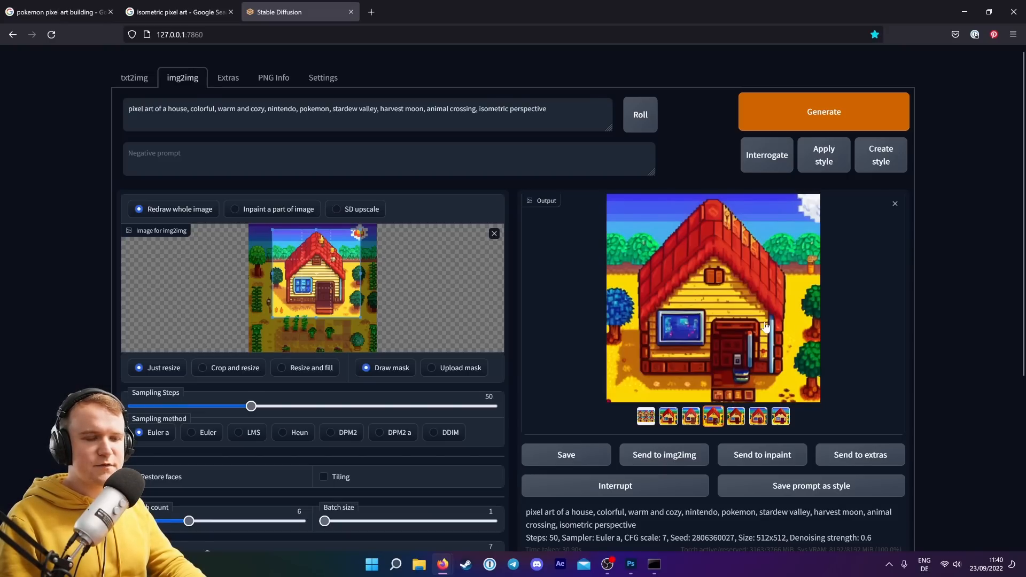
left_click(735, 421)
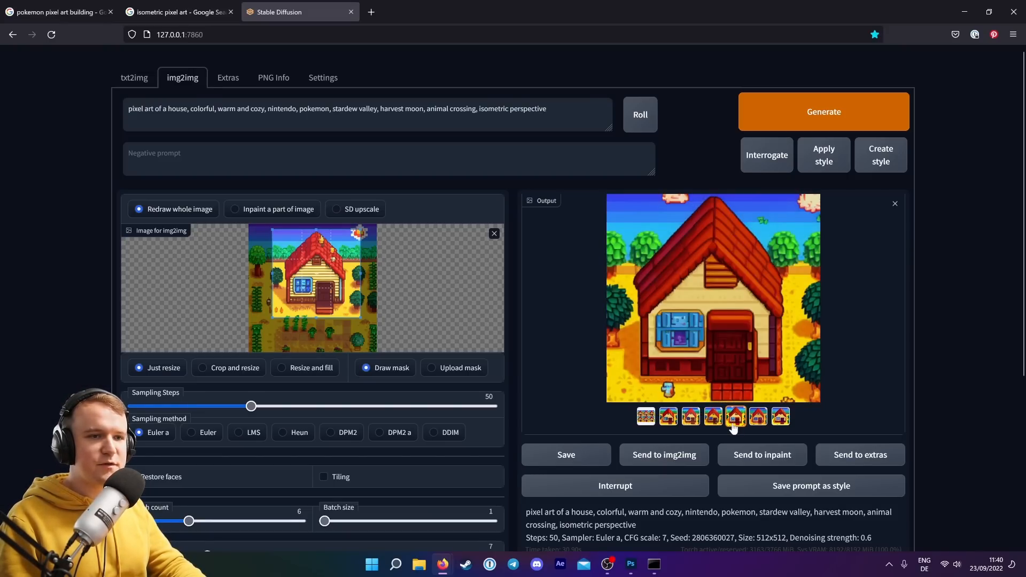
left_click(764, 422)
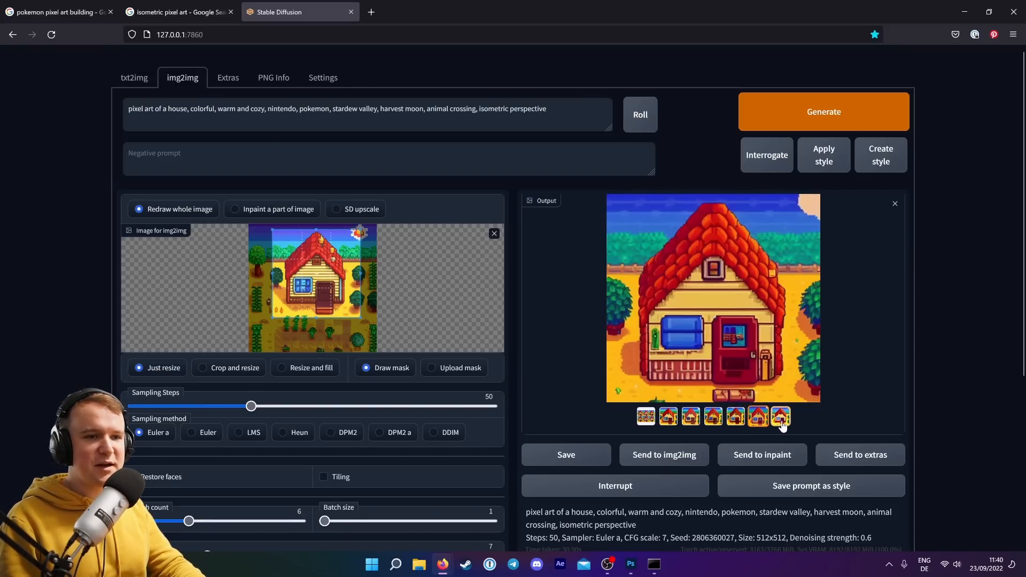
left_click(782, 420)
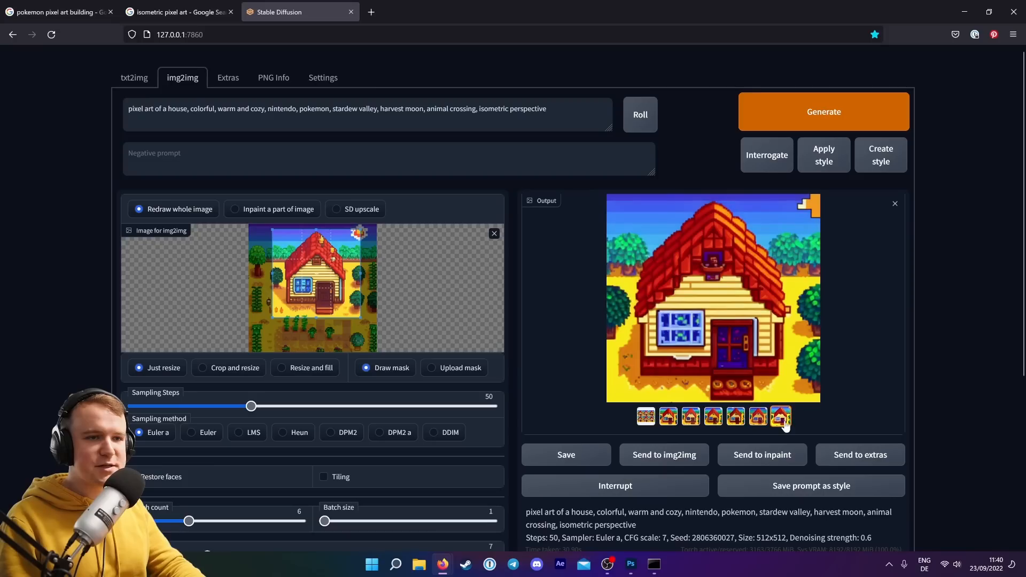
left_click(707, 423)
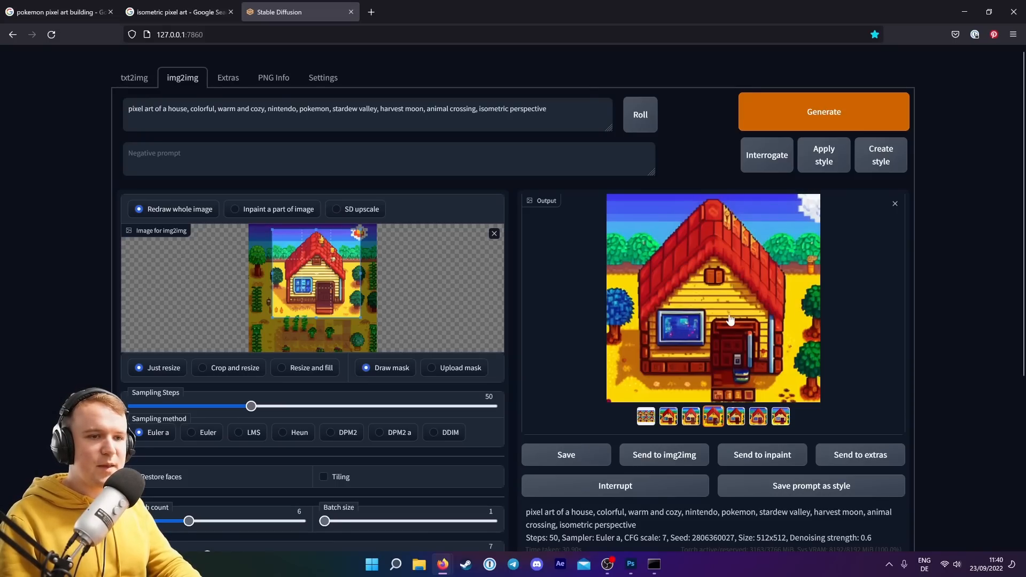
Copy the selected house image with the wooden front door and switch to Photoshop.
right_click(722, 288)
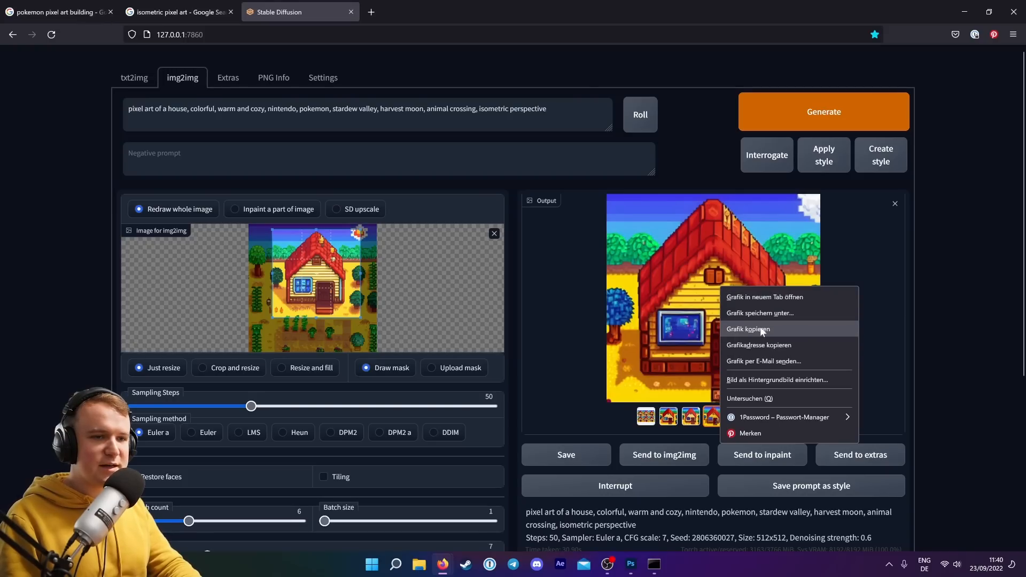
left_click(747, 329)
left_click(631, 568)
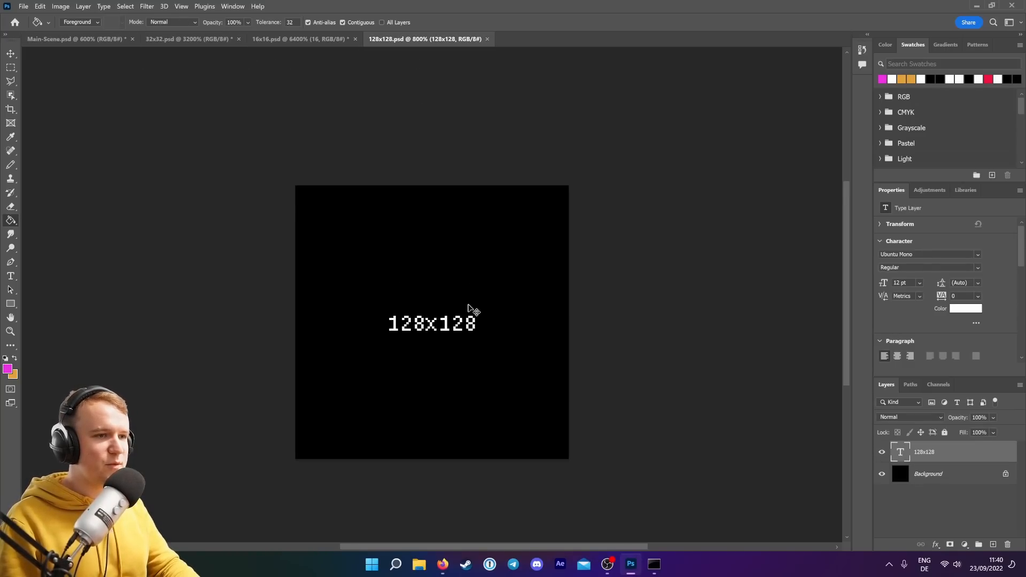
Paste the image into the 128x128 document and set the transform interpolation to Nearest Neighbor.
key("ctrl+v")
left_click(10, 54)
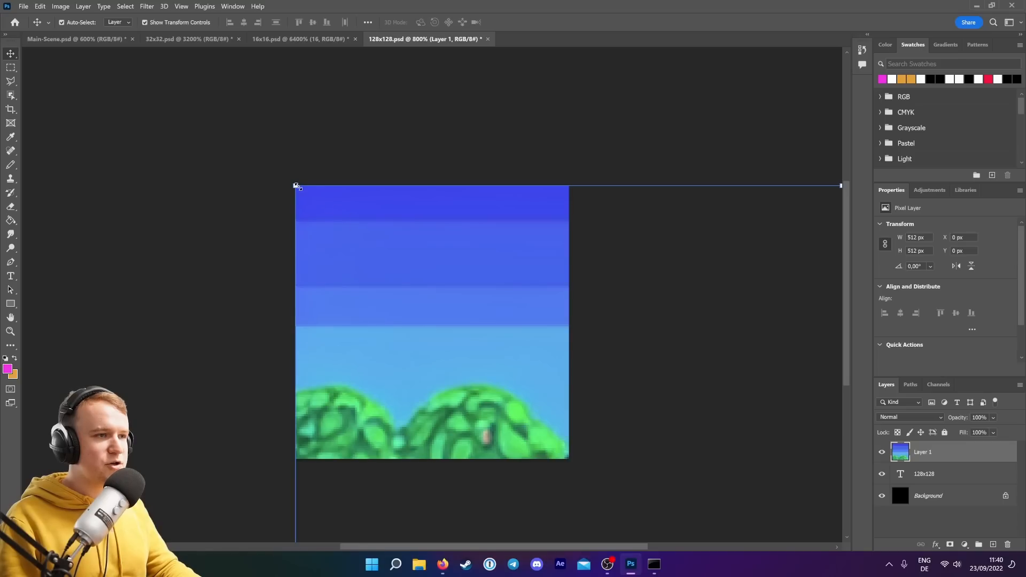
left_click_drag(297, 187, 358, 249)
left_click_drag(422, 327, 356, 249)
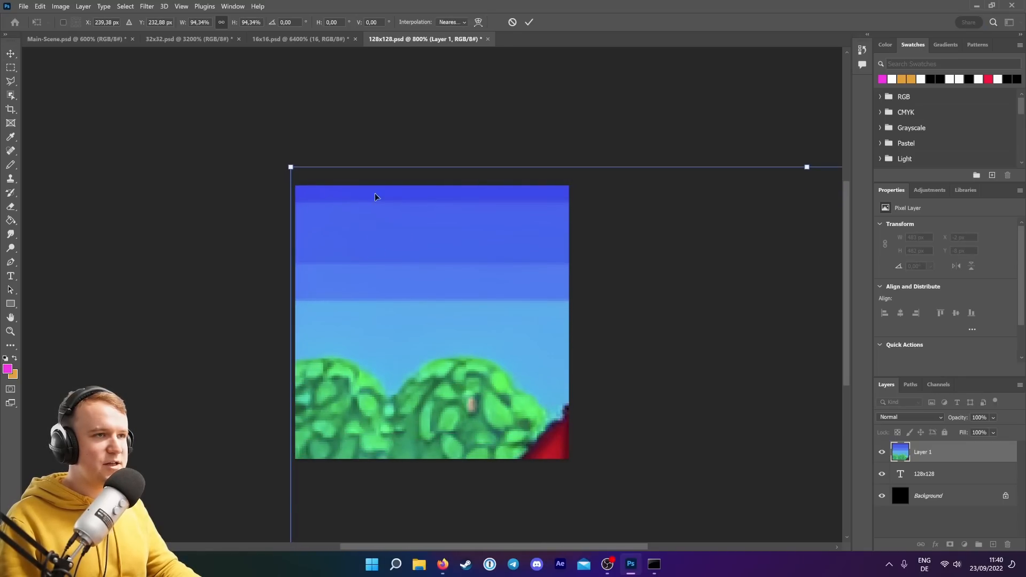
left_click(458, 25)
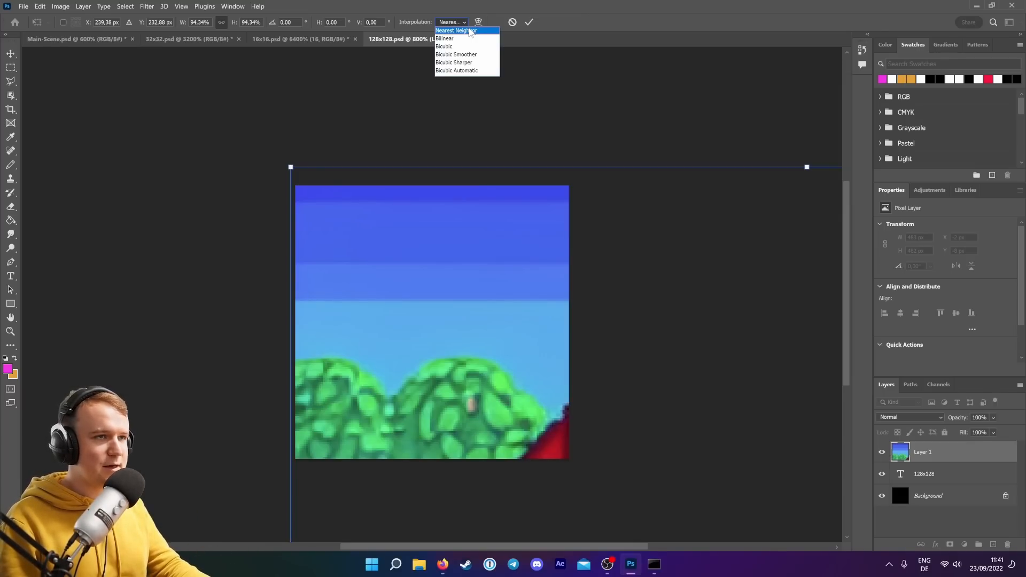
left_click(470, 31)
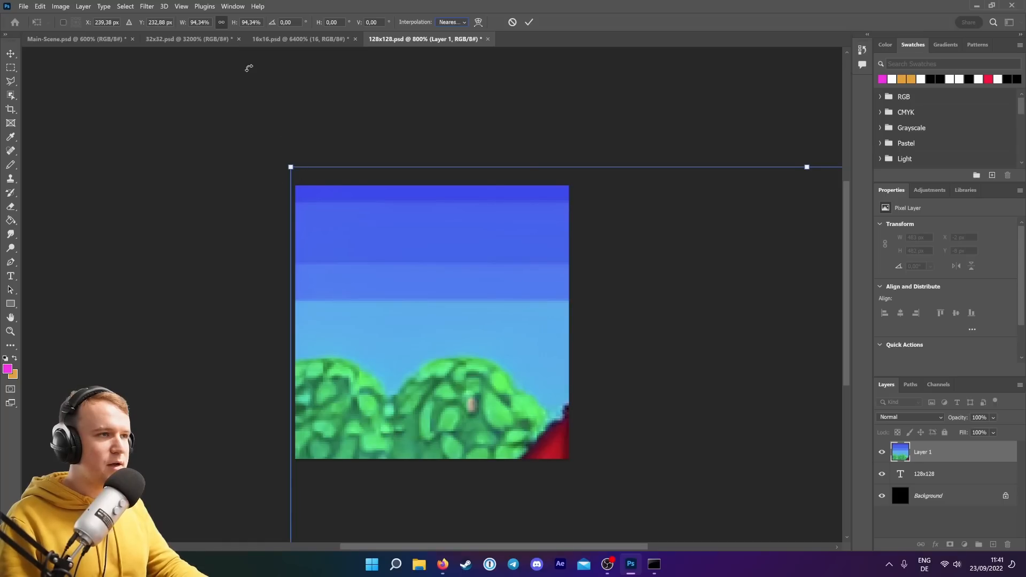
Scale the pasted house layer down to fill the 128x128 canvas and commit the transform.
left_click_drag(235, 27, 212, 31)
left_click_drag(653, 483, 393, 192)
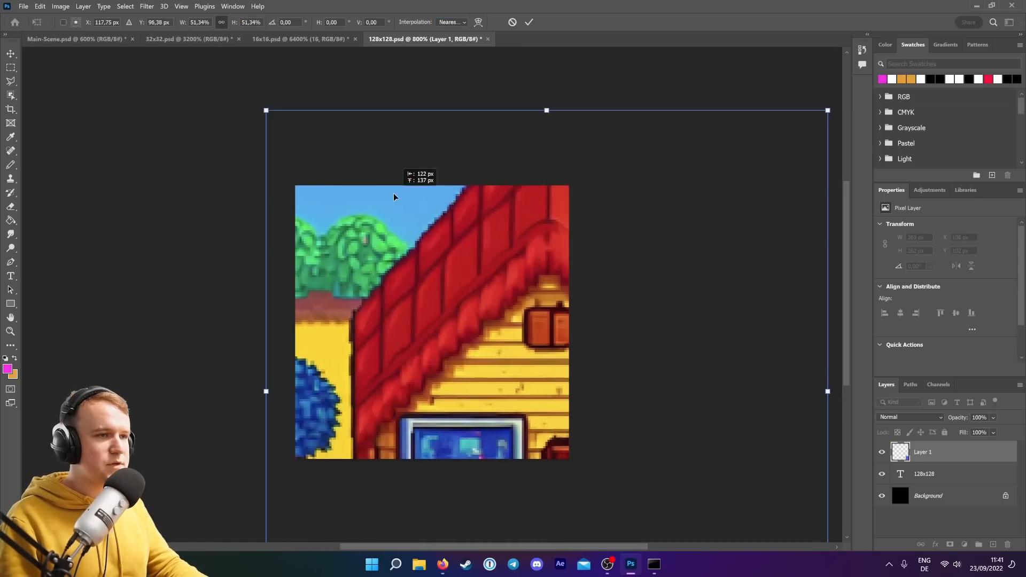
left_click_drag(234, 25, 224, 27)
left_click_drag(476, 304, 362, 250)
left_click_drag(614, 518, 558, 464)
left_click_drag(511, 391, 538, 386)
left_click_drag(277, 149, 296, 186)
key("Return")
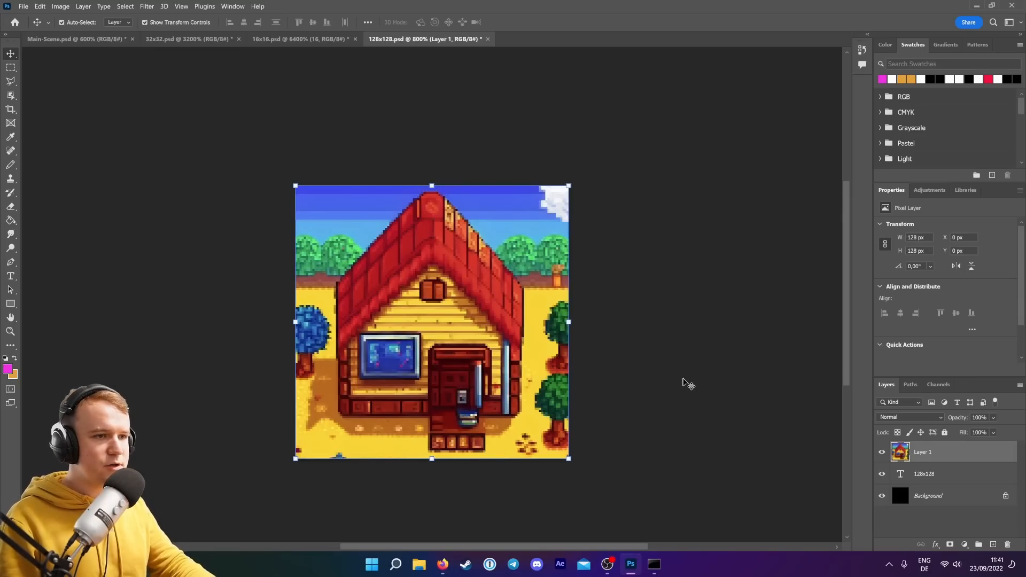
Return to the browser and look through the generated house variations again.
left_click(686, 384)
mouse_move(443, 564)
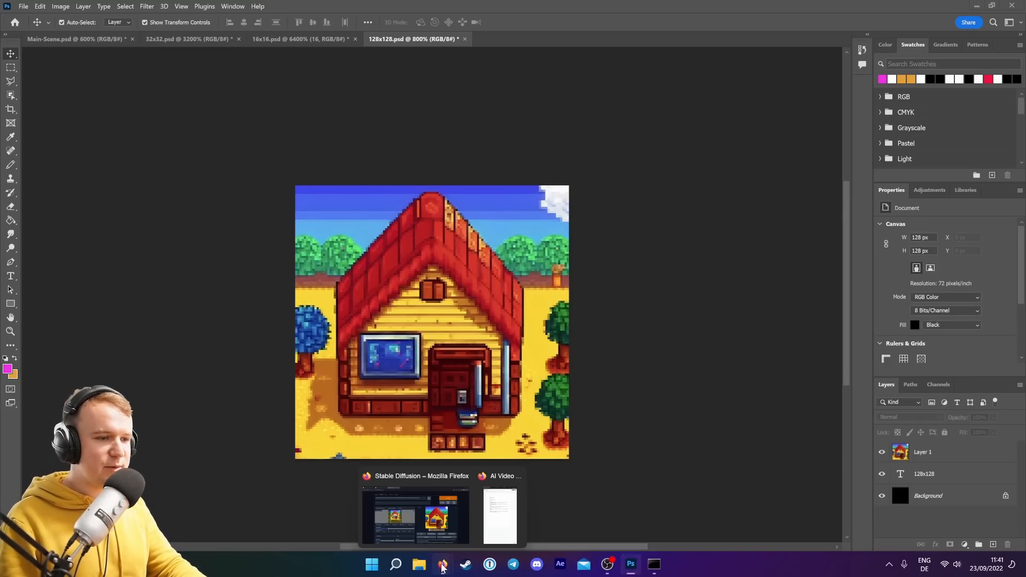
left_click(414, 516)
left_click(669, 419)
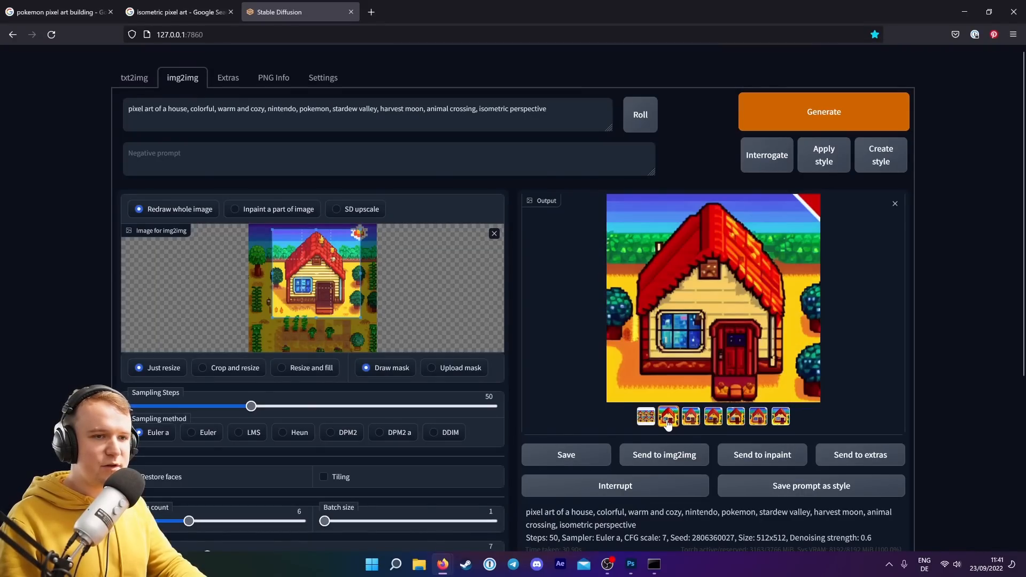
left_click(693, 420)
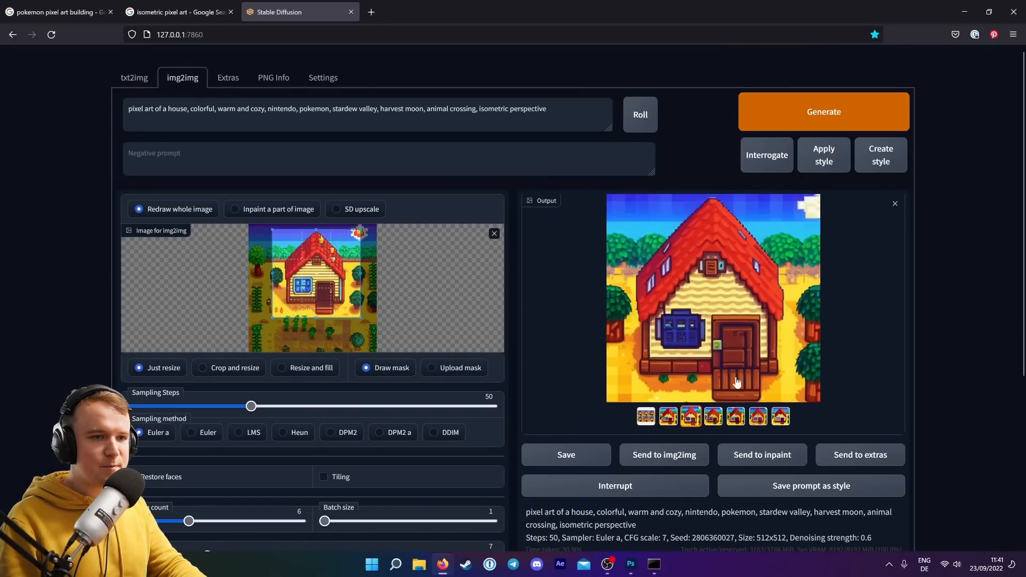
left_click(714, 420)
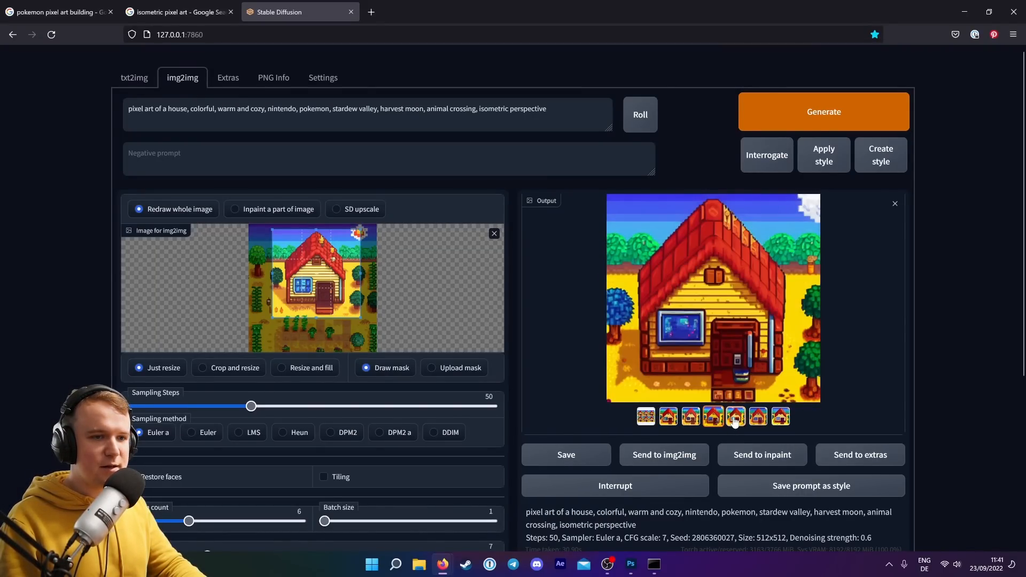
left_click(736, 420)
left_click(758, 420)
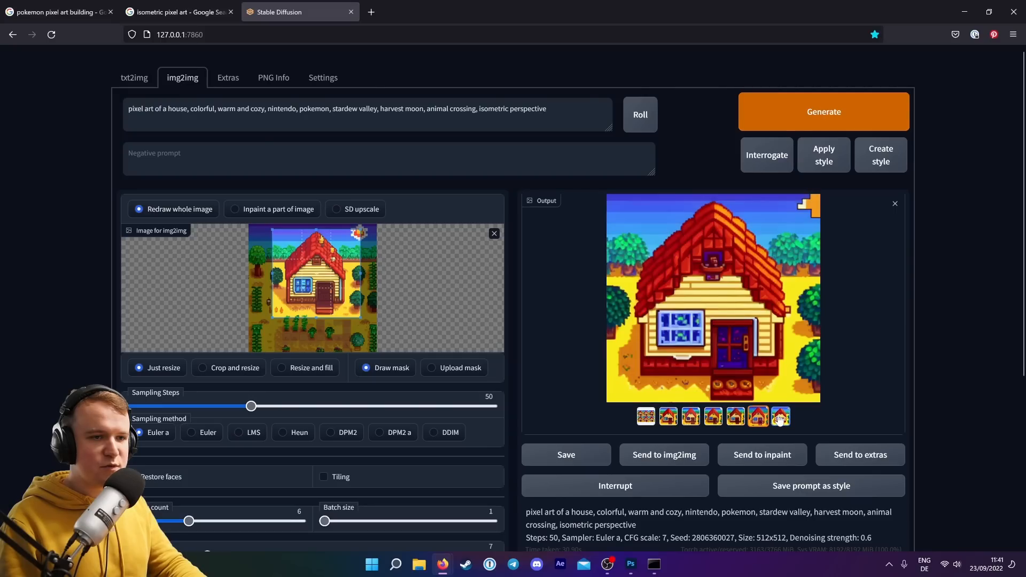
left_click(781, 419)
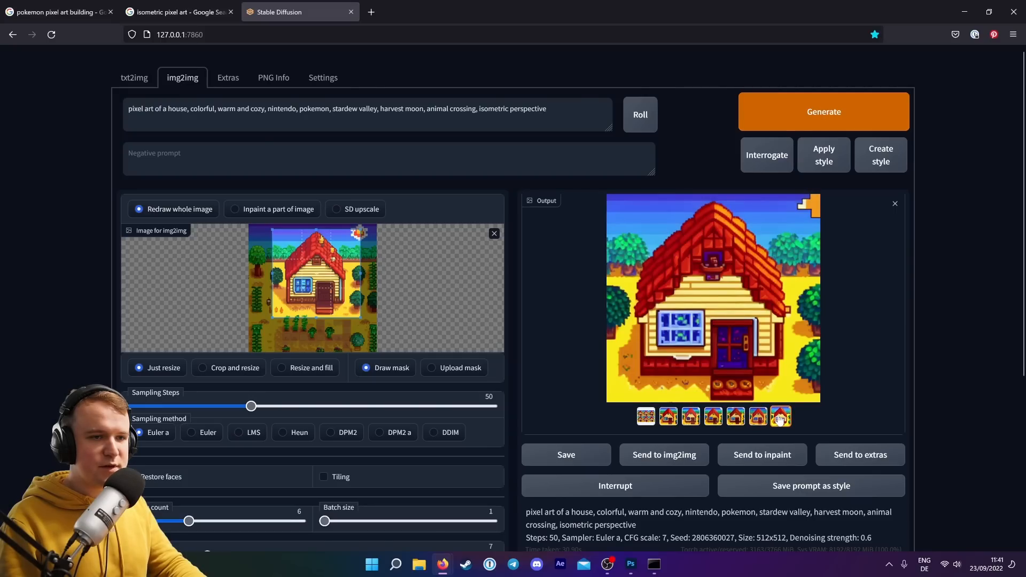
Copy the second generated house image and switch back to Photoshop.
left_click(673, 418)
right_click(704, 313)
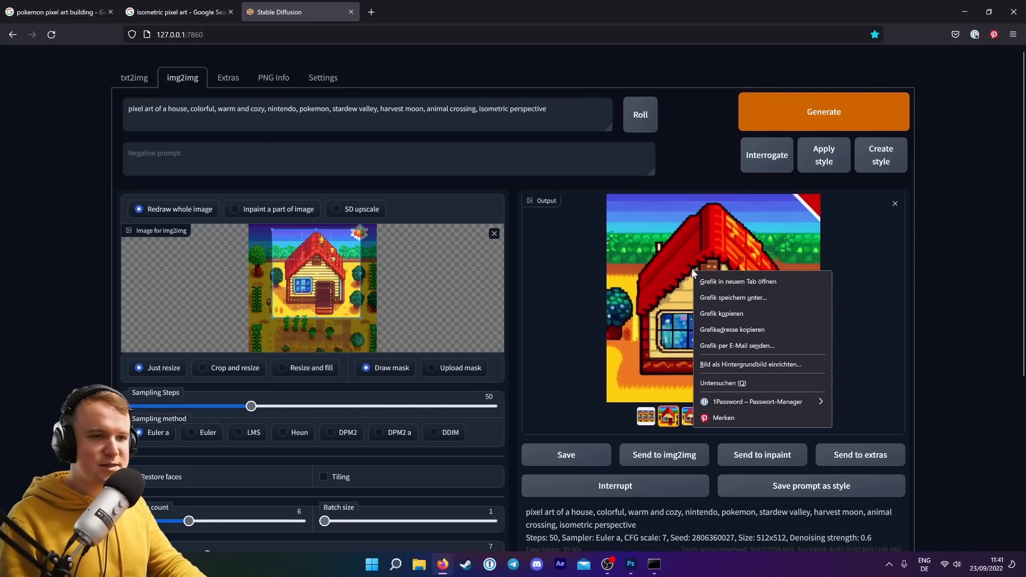
left_click(711, 309)
left_click(631, 565)
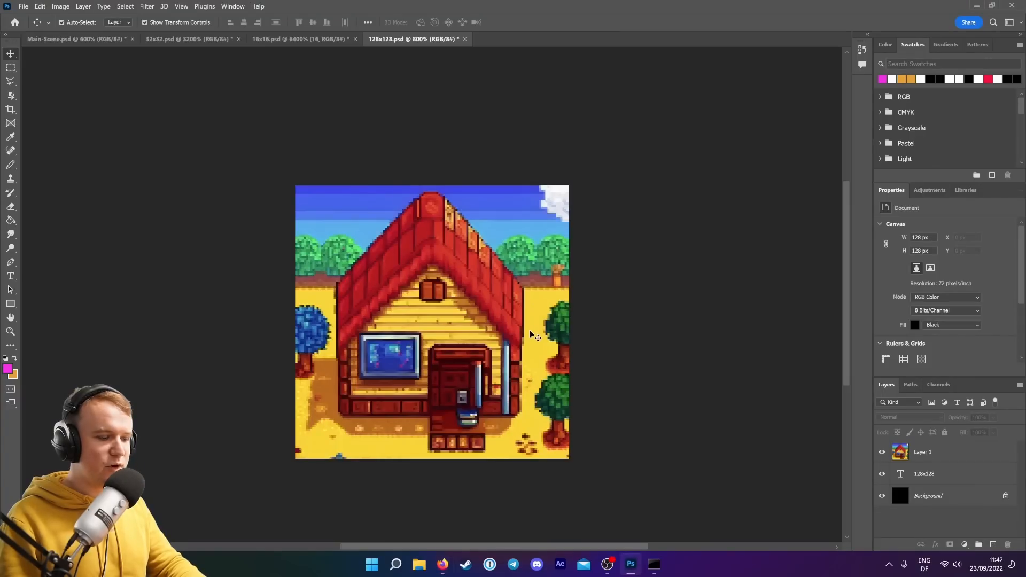
Paste the second house as a new layer, scale it over the canvas, and set its opacity to 80%.
key("ctrl+v")
left_click_drag(296, 185, 503, 394)
left_click_drag(558, 437, 205, 170)
left_click_drag(150, 126, 352, 303)
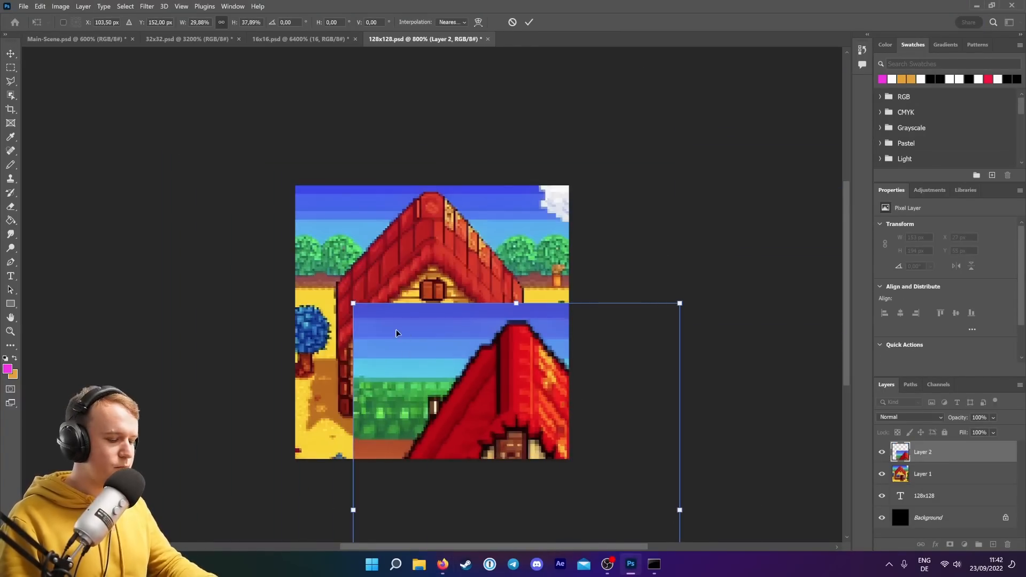
left_click_drag(396, 335, 295, 198)
left_click_drag(252, 166, 383, 314)
left_click_drag(439, 371, 393, 281)
left_click_drag(393, 282, 361, 243)
left_click_drag(962, 421, 955, 421)
left_click_drag(466, 367, 569, 464)
left_click_drag(269, 323, 292, 323)
left_click_drag(432, 186, 432, 182)
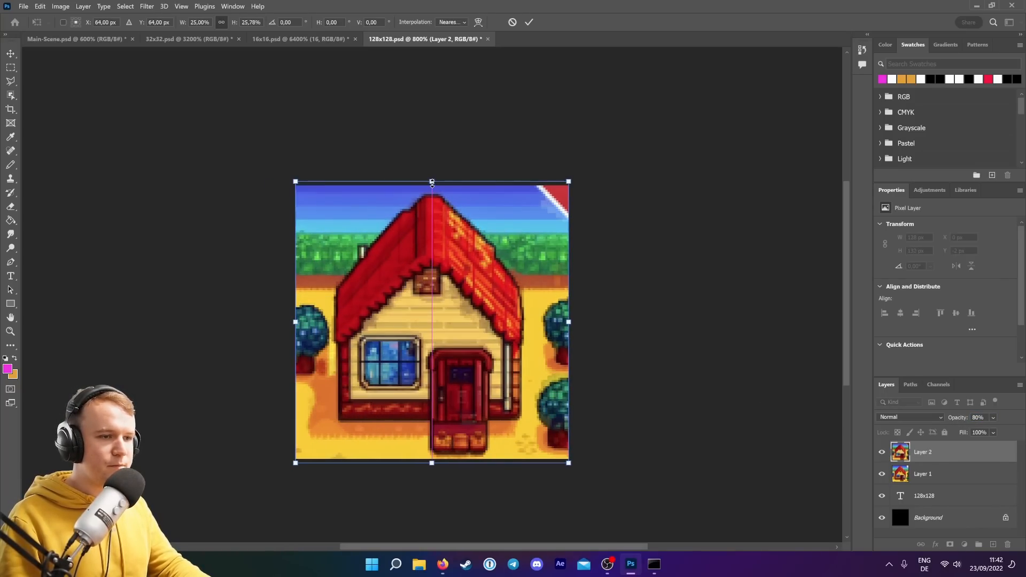
key("Return")
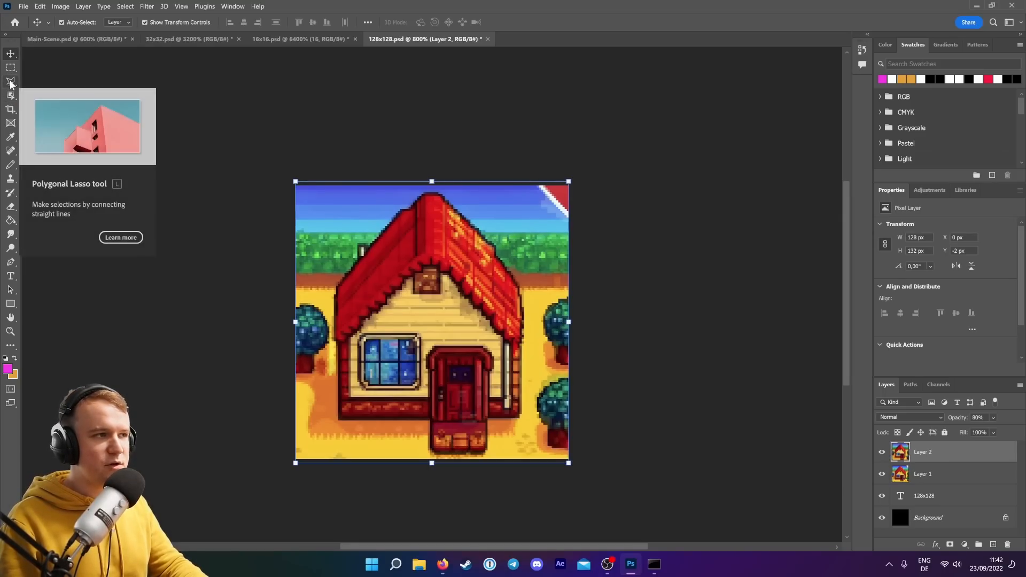
Select the house's front door with the Object Selection tool.
left_click(11, 95)
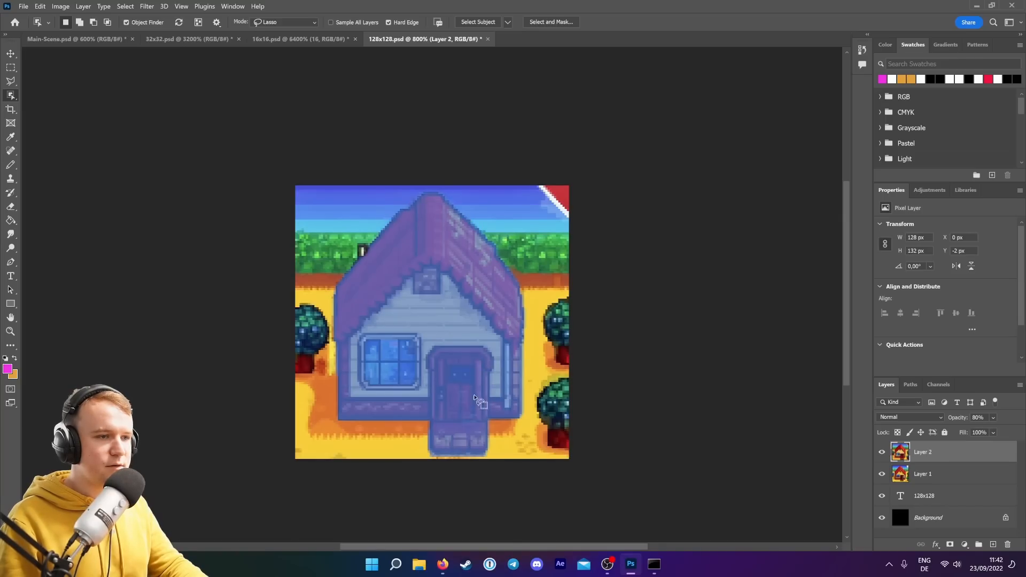
mouse_move(427, 353)
left_mouse_down()
mouse_move(430, 453)
mouse_move(483, 460)
mouse_move(497, 447)
mouse_move(501, 358)
mouse_move(487, 346)
mouse_move(426, 353)
left_mouse_up()
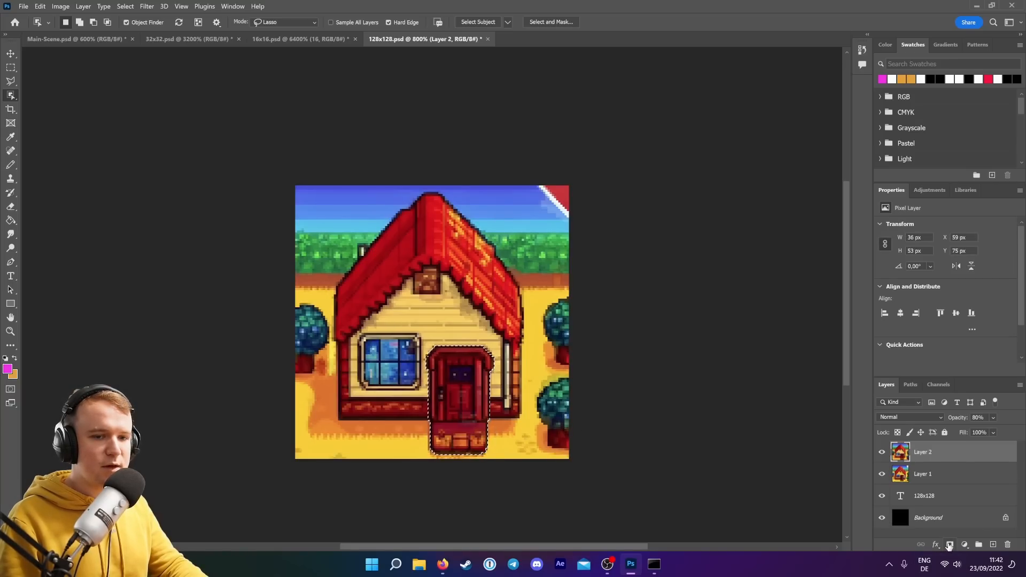
Mask the second house's layer so only its selected front door shows.
left_click(951, 545)
key("v")
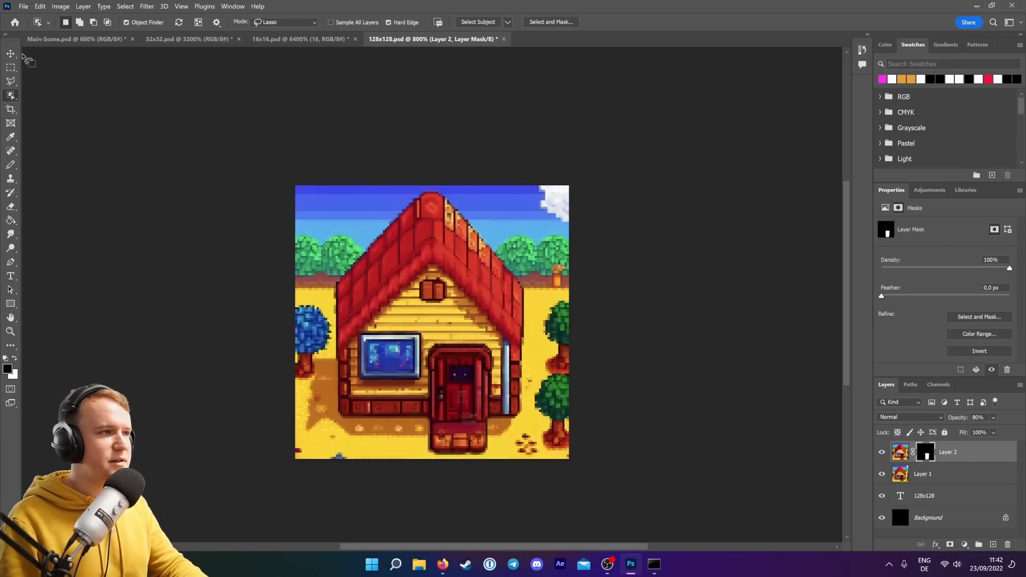
left_click(209, 119)
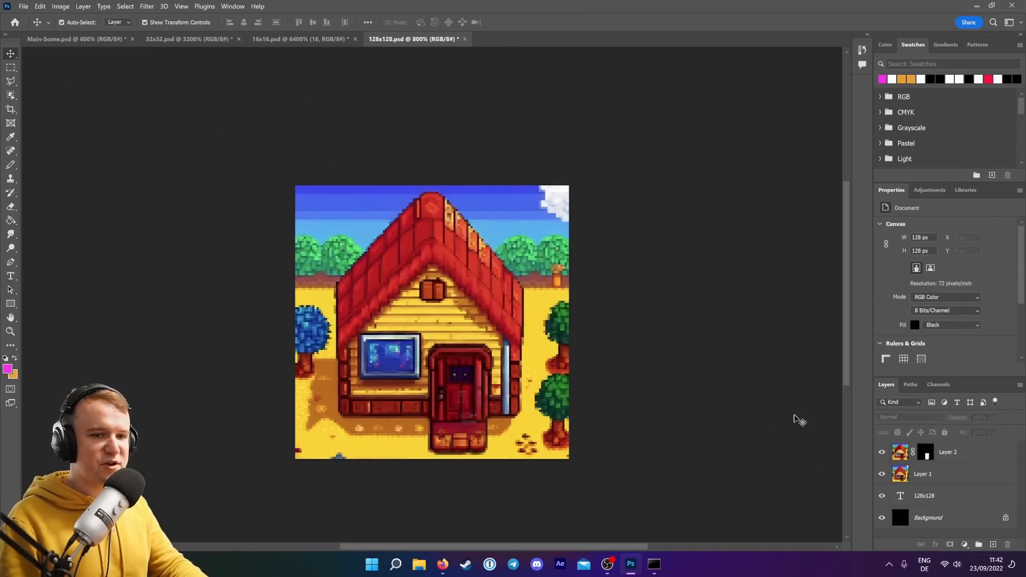
Select the first house with the Object Selection tool and mask its layer to the house shape.
left_click(948, 479)
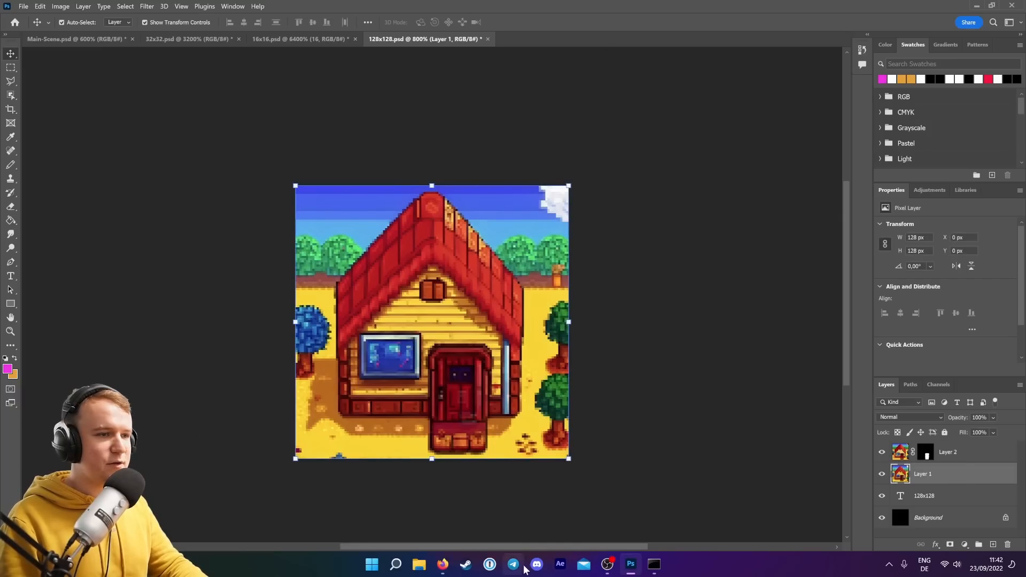
left_click(10, 94)
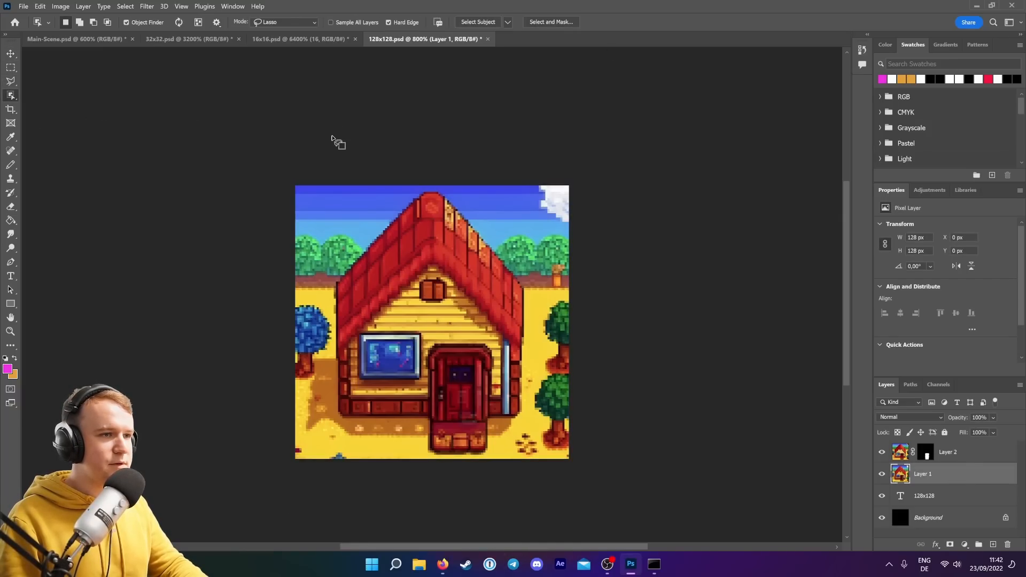
mouse_move(369, 216)
left_mouse_down()
mouse_move(327, 254)
mouse_move(333, 415)
left_mouse_up()
mouse_move(400, 448)
left_mouse_down()
mouse_move(439, 458)
mouse_move(507, 453)
mouse_move(534, 424)
mouse_move(545, 298)
mouse_move(499, 231)
mouse_move(443, 189)
mouse_move(371, 218)
left_mouse_up()
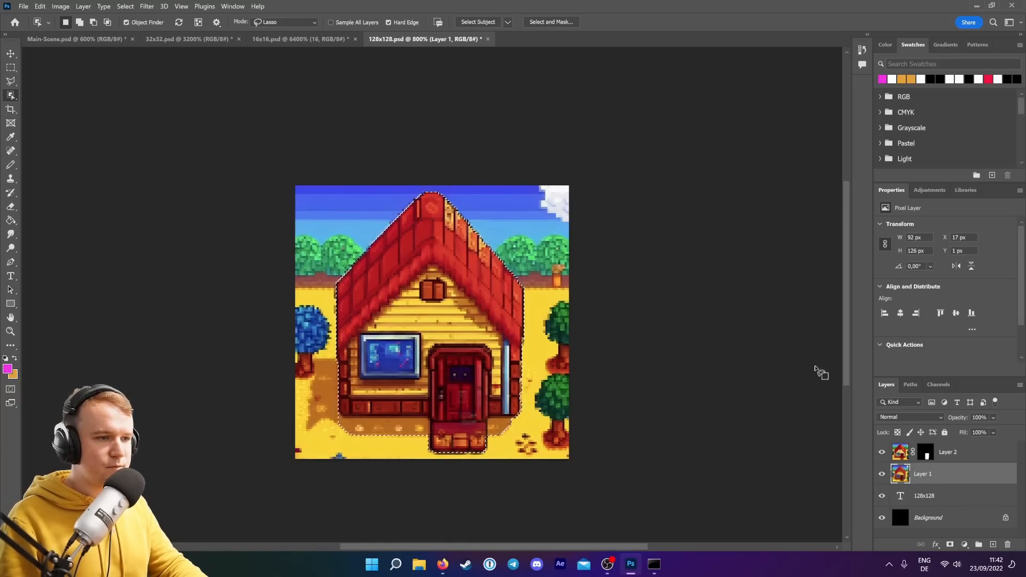
left_click(950, 544)
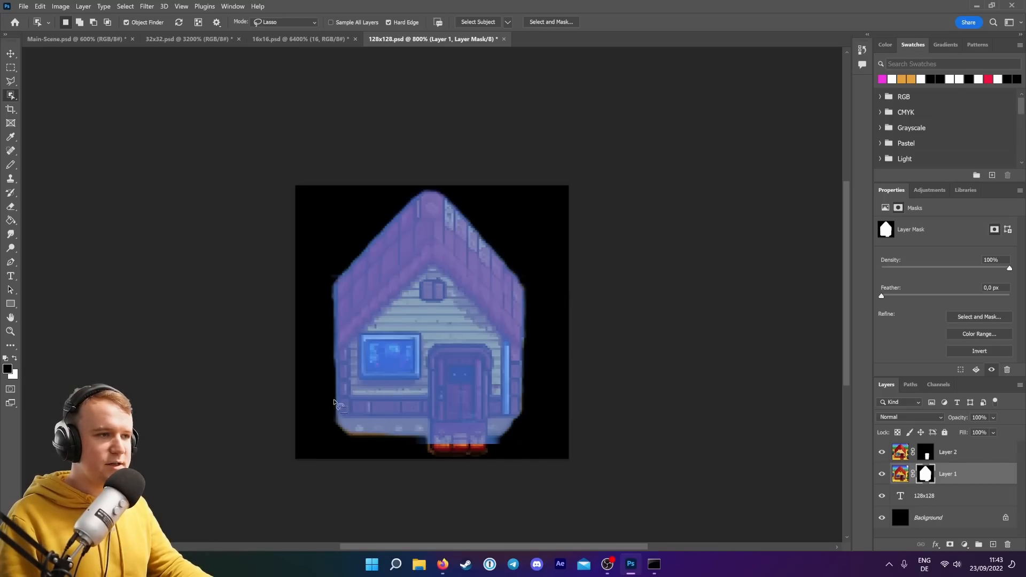
Add a new layer and try painting a stroke on it with the Brush tool.
left_click(9, 166)
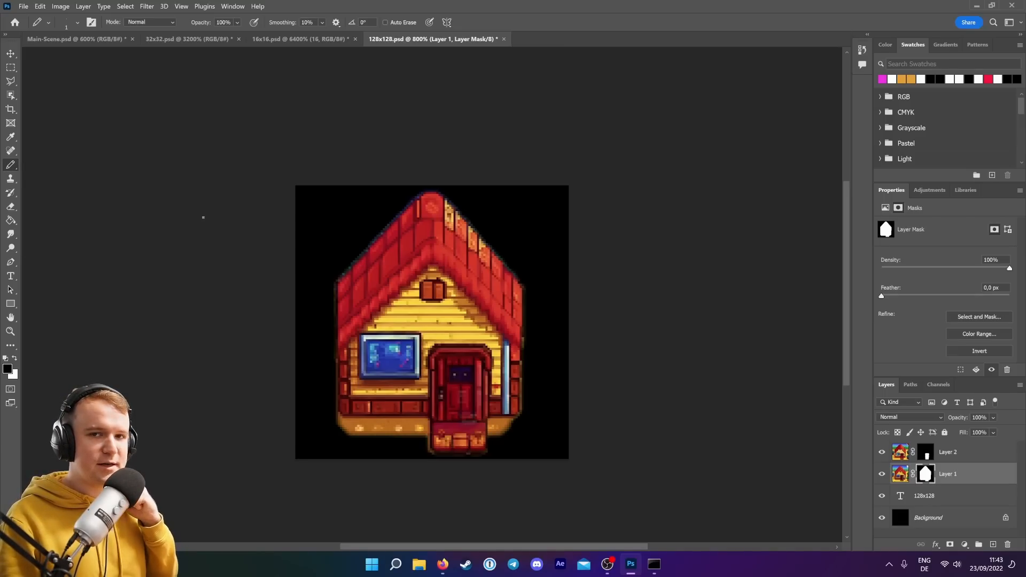
left_click(15, 359)
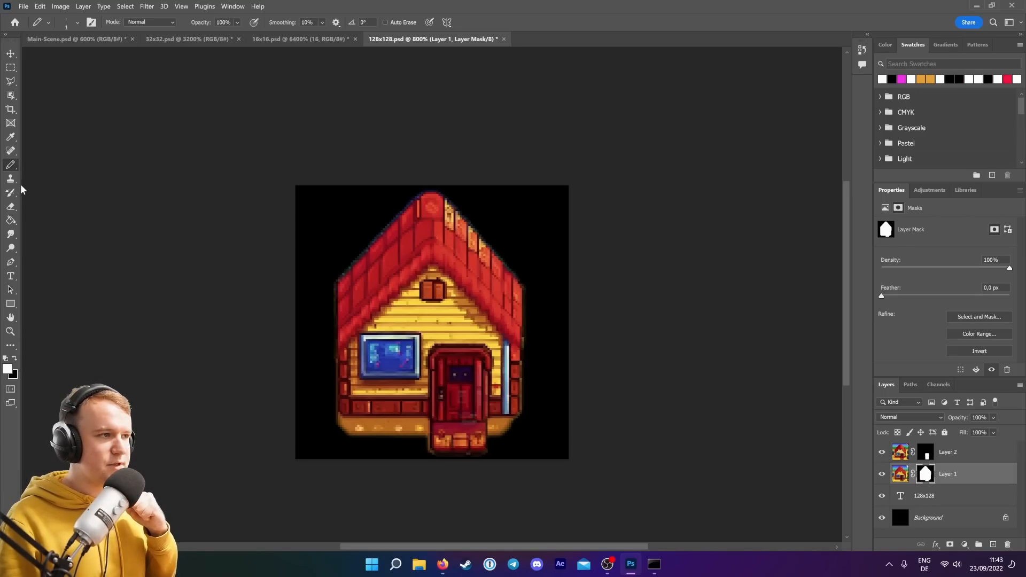
right_click(10, 165)
left_click(41, 170)
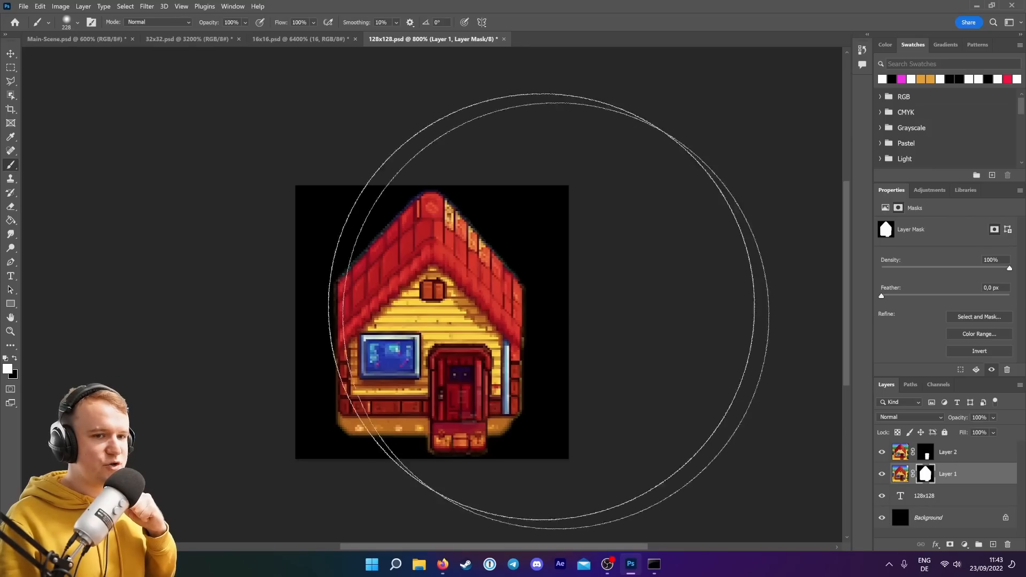
left_click(995, 546)
left_click(77, 23)
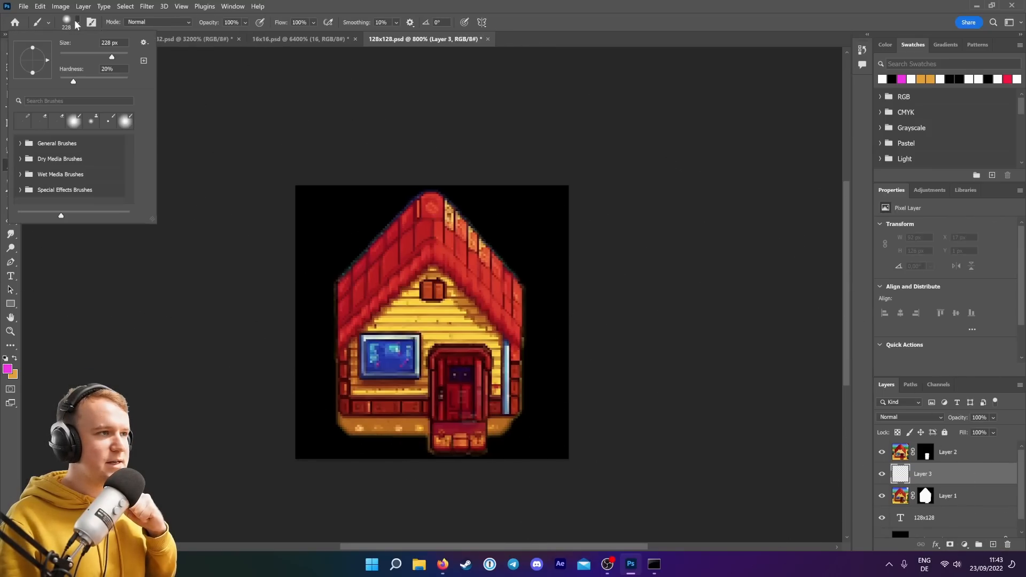
mouse_move(113, 52)
left_mouse_down()
mouse_move(46, 55)
mouse_move(168, 83)
left_mouse_up()
left_click(321, 223)
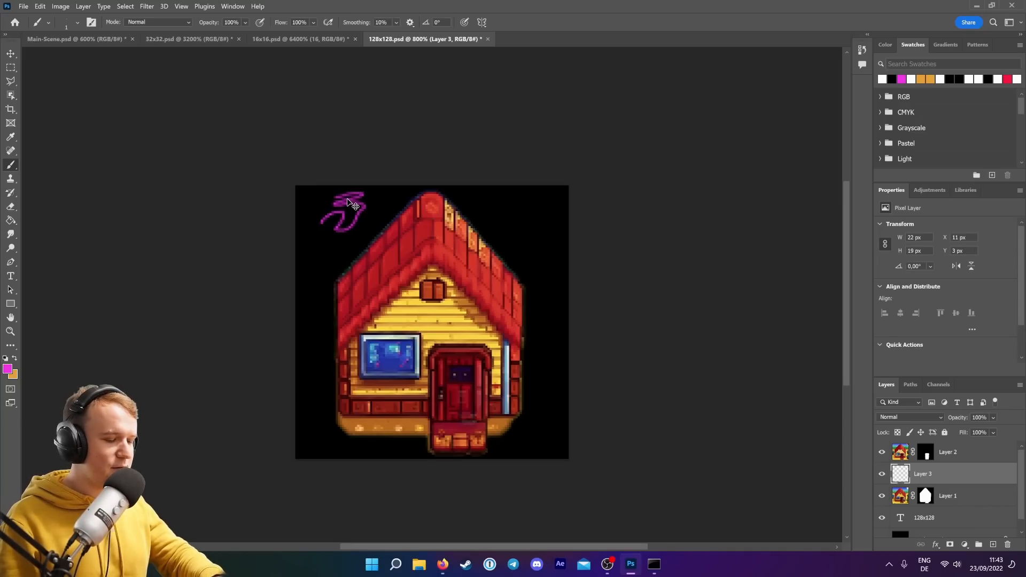
key("ctrl+z")
Try a 1 px Pencil stroke on the new layer, undo it, and delete the layer.
right_click(19, 171)
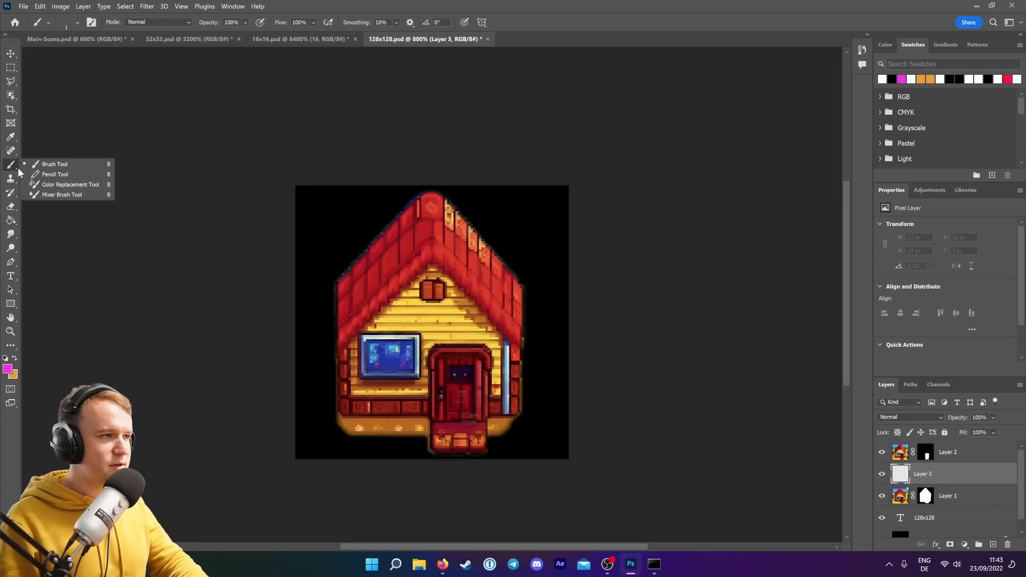
left_click(34, 174)
left_click(78, 23)
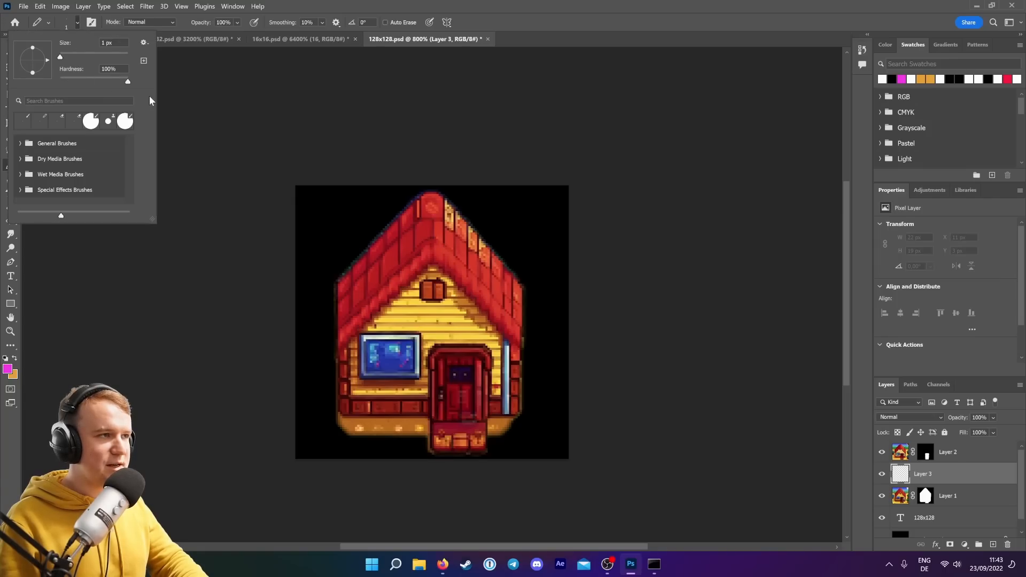
left_click(326, 230)
mouse_move(327, 229)
left_mouse_down()
mouse_move(318, 223)
mouse_move(339, 206)
left_mouse_up()
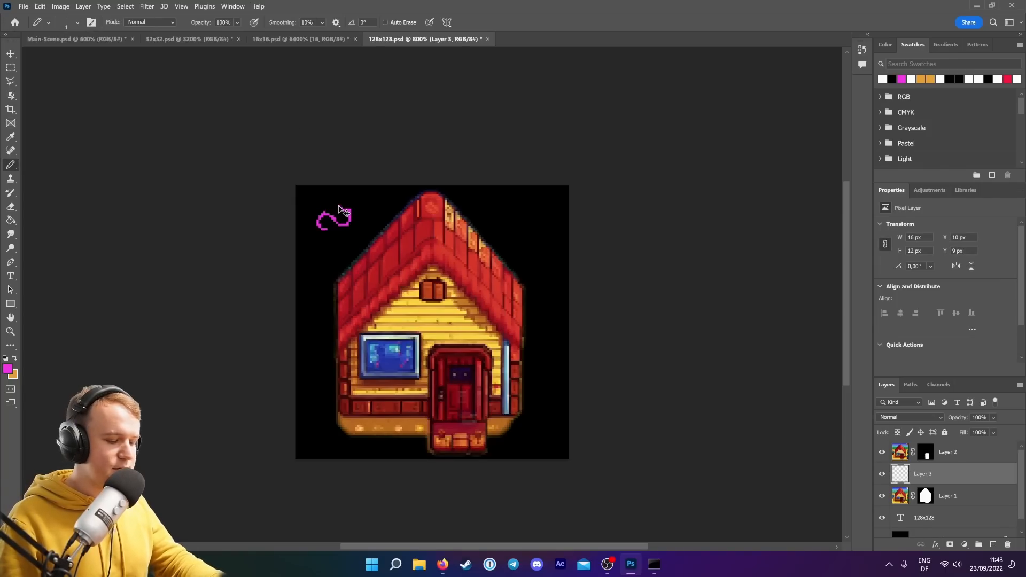
key("ctrl+z")
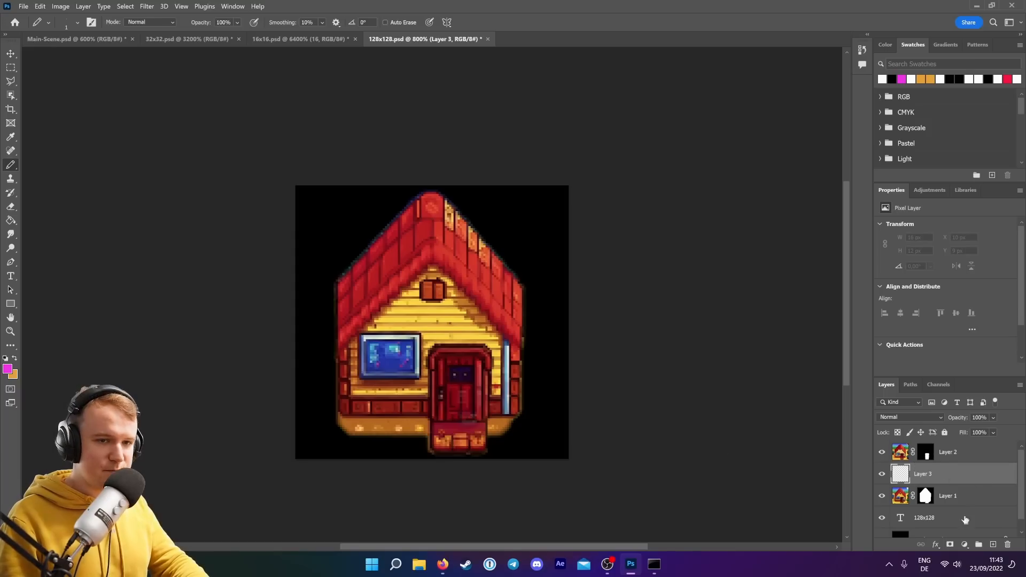
left_click(1007, 545)
key("Return")
Paint black on the first house's mask to hide the yard left of the door.
left_click(926, 475)
left_click(78, 22)
left_click_drag(61, 57, 69, 58)
left_click(14, 358)
mouse_move(357, 448)
left_mouse_down()
mouse_move(338, 440)
mouse_move(417, 437)
left_mouse_up()
Outline the remaining yard area around the door steps with the Polygonal Lasso tool.
key("l")
left_click(401, 419)
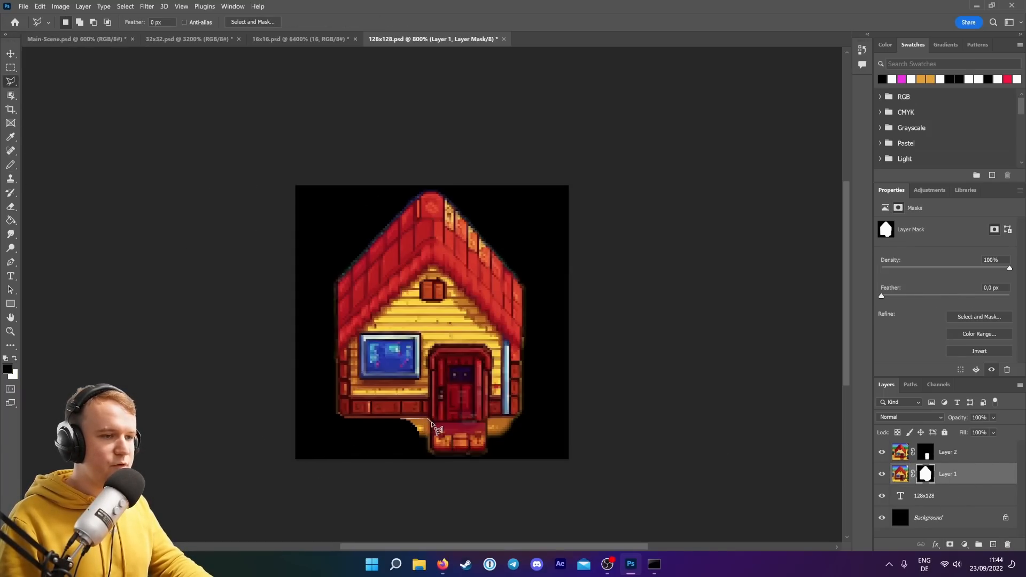
left_click(430, 420)
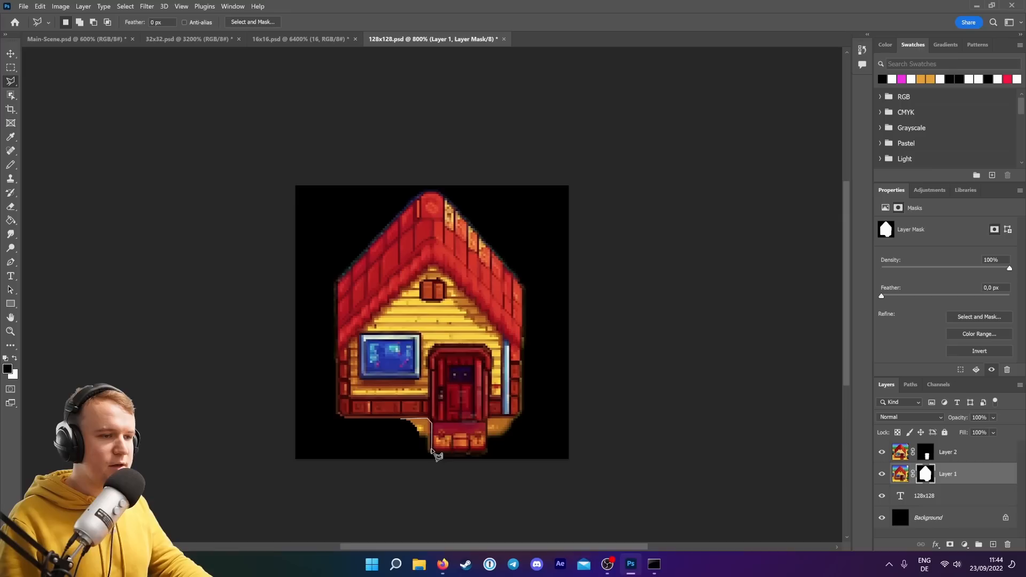
left_click(432, 452)
left_click(487, 453)
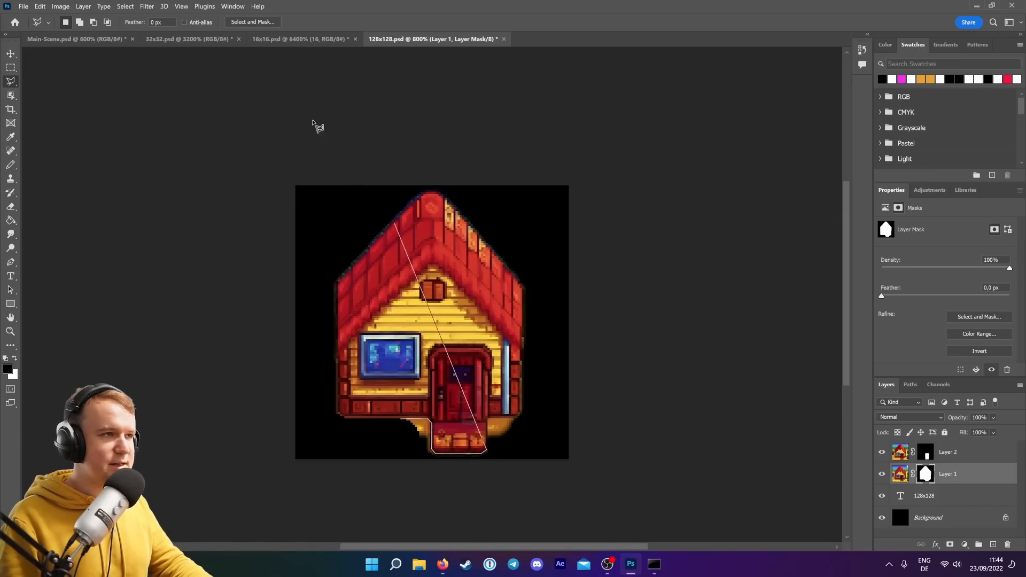
left_click(487, 396)
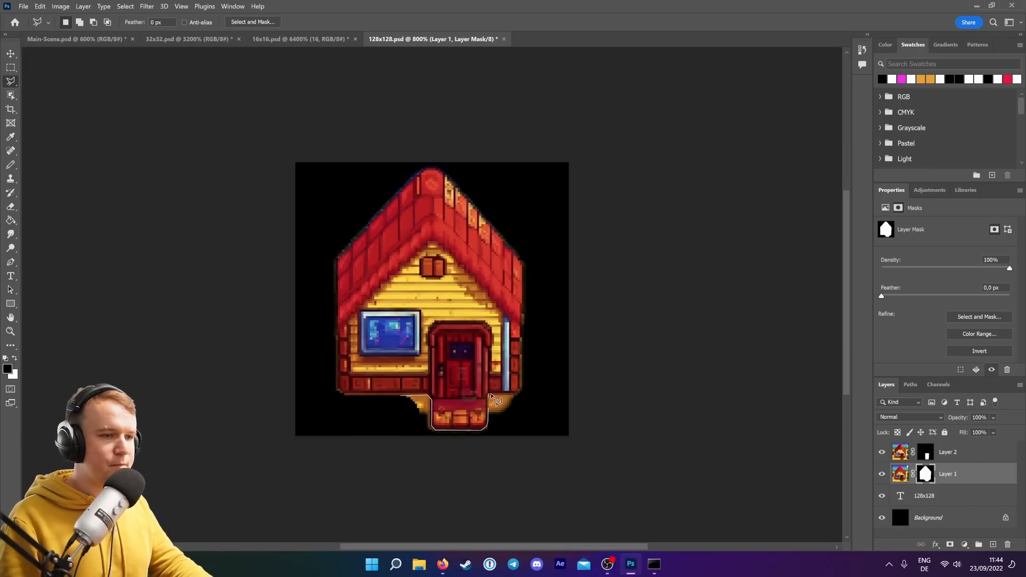
left_click(520, 397)
left_click(520, 432)
left_click(458, 460)
left_click(401, 436)
left_click(403, 396)
Fill the selection black on the first house's mask with the Paint Bucket at tolerance 255, then deselect.
key("g")
left_click(421, 410)
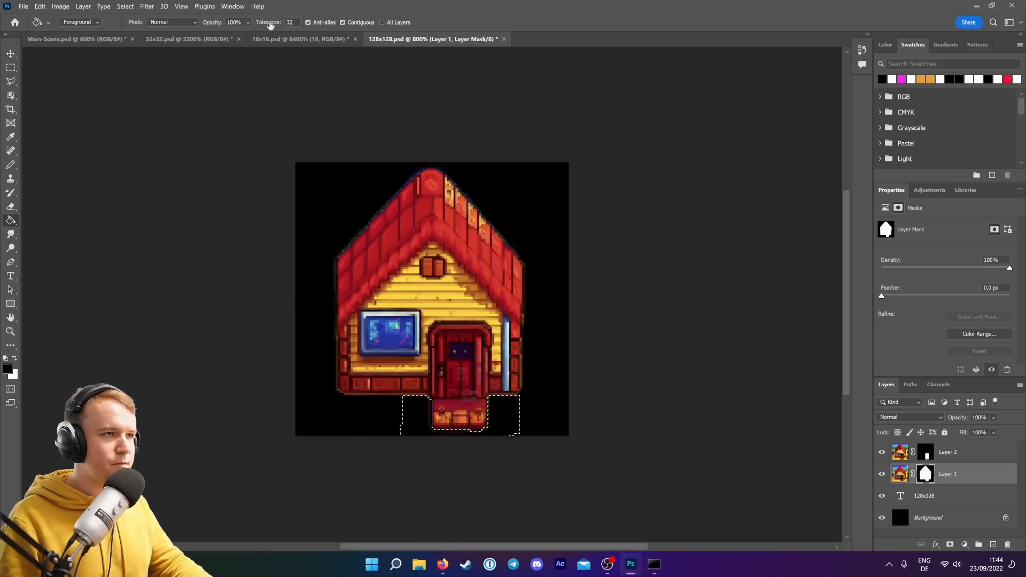
left_click_drag(268, 23, 390, 22)
left_click(308, 23)
left_click(500, 420)
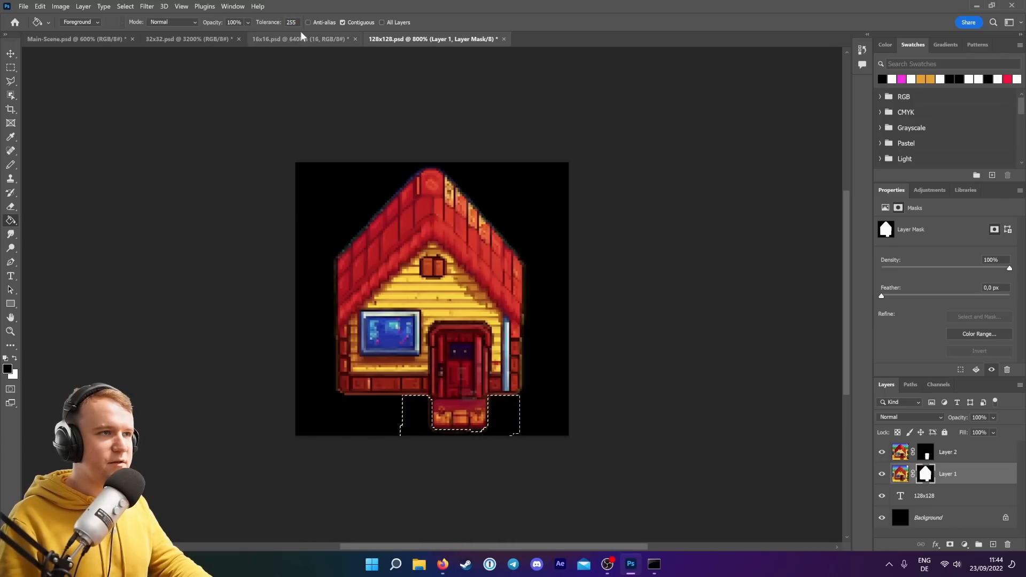
key("v")
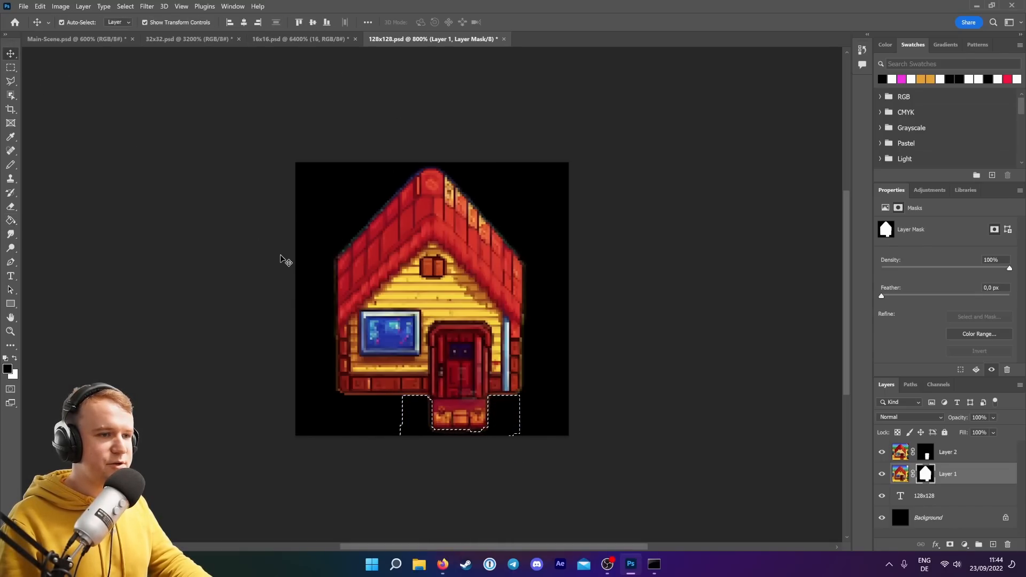
left_click(282, 259)
left_click(130, 10)
left_click(134, 29)
Fill the leftover area beside the roof peak on the first house's mask.
key("l")
left_click(338, 258)
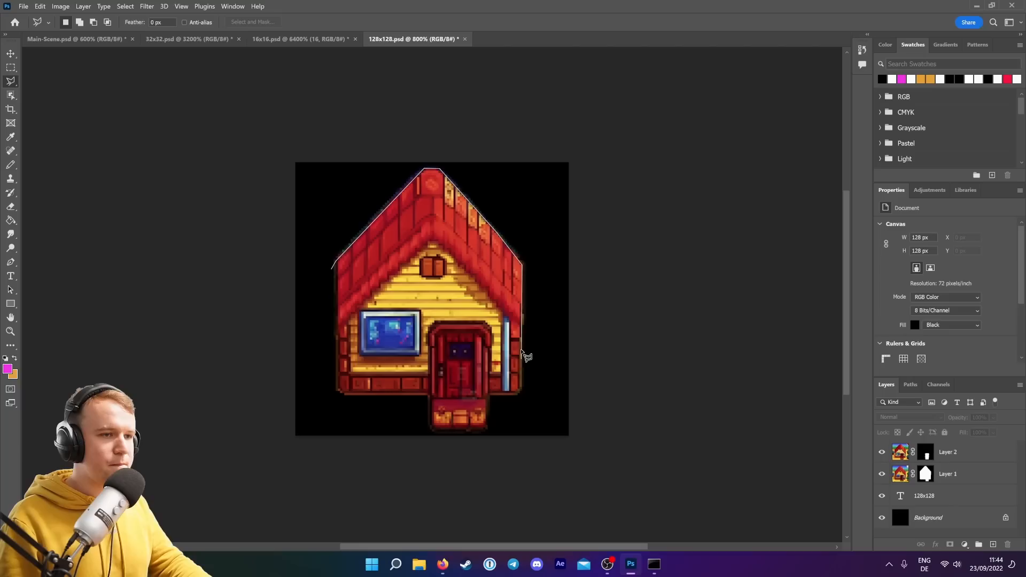
left_click(926, 475)
key("g")
left_click(450, 183)
key("l")
key("Escape")
key("g")
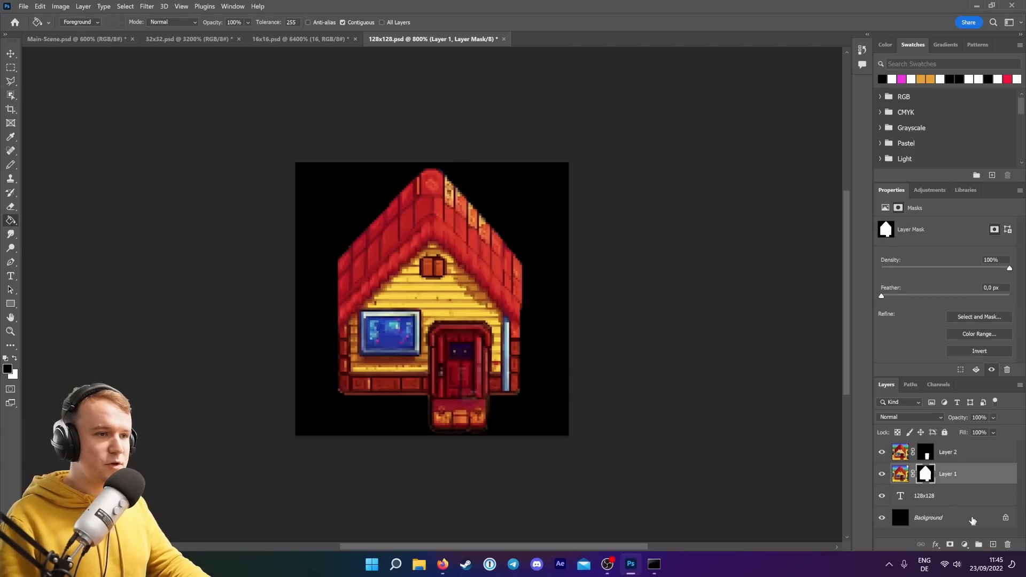
Add a new layer beneath the house layers and fill it with magenta as a background.
left_click(994, 544)
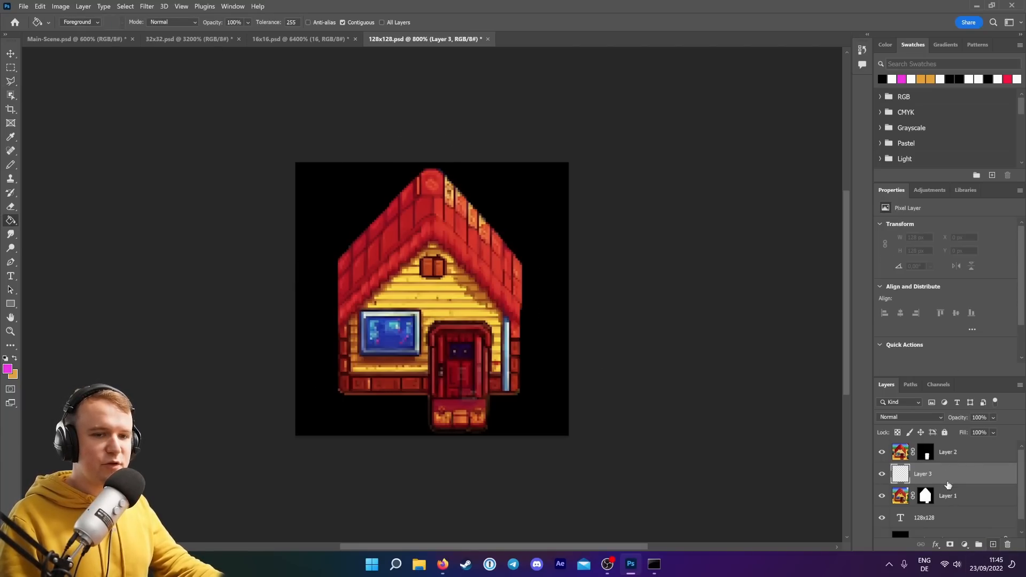
left_click_drag(940, 478, 938, 522)
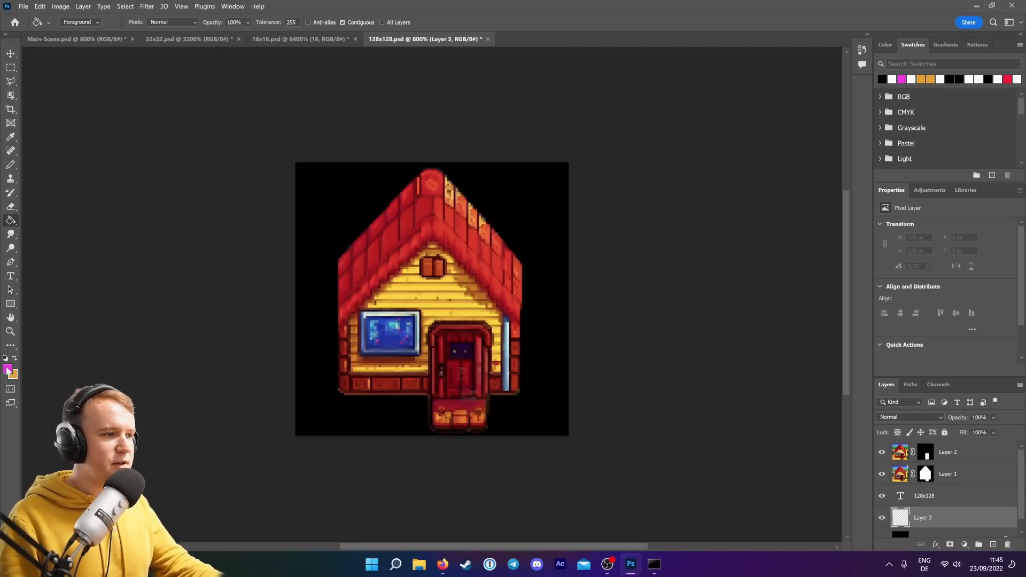
left_click(317, 180)
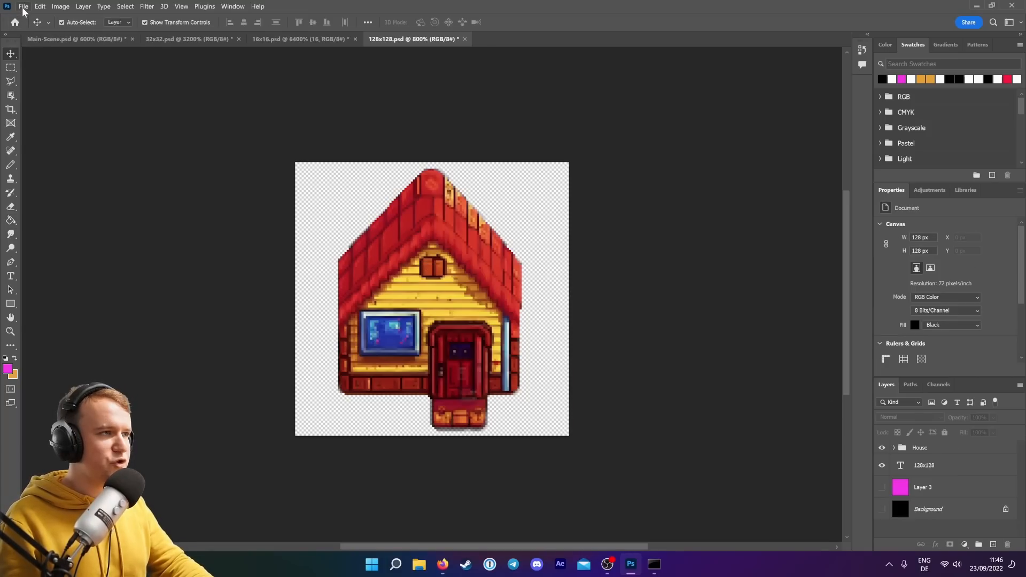
Save a copy of the house into the Tut6-PixelArt Assets/House folder.
left_click(23, 6)
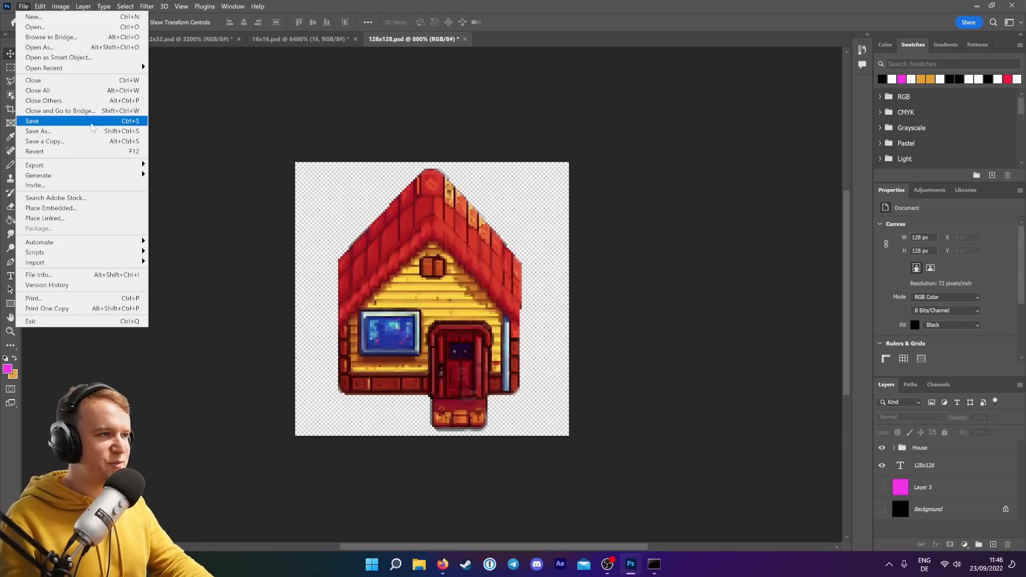
left_click(53, 140)
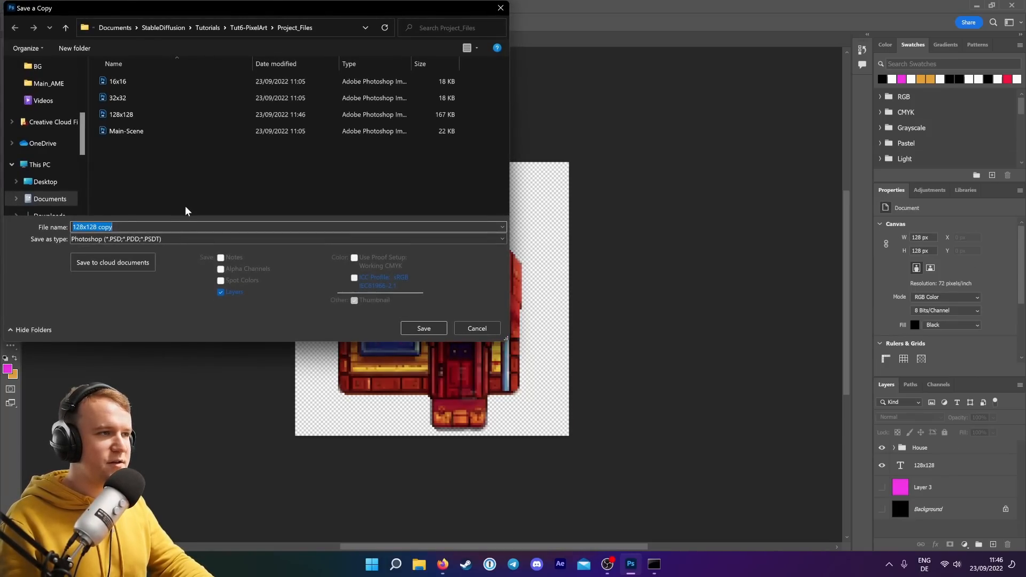
left_click(249, 27)
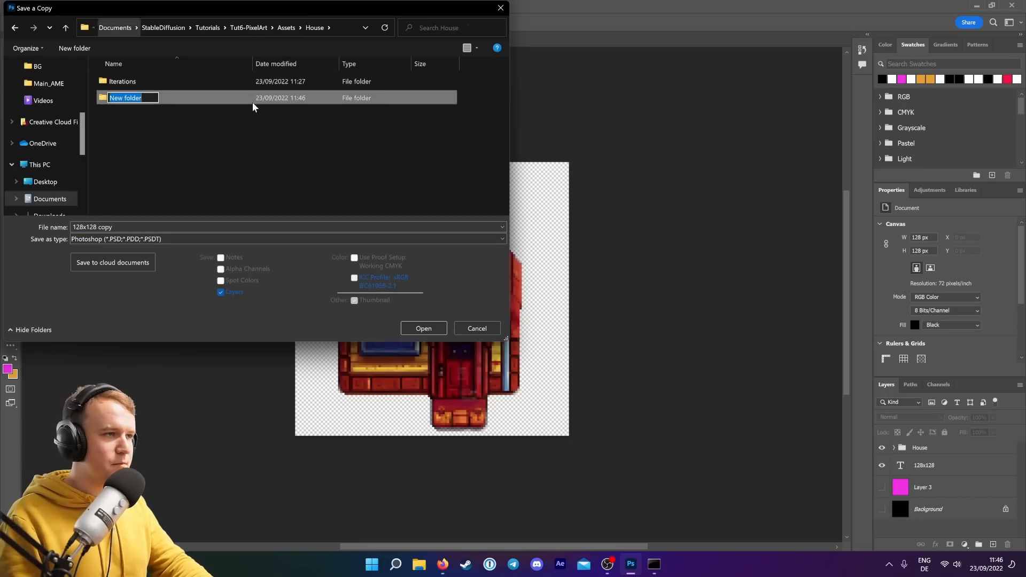
left_click(289, 239)
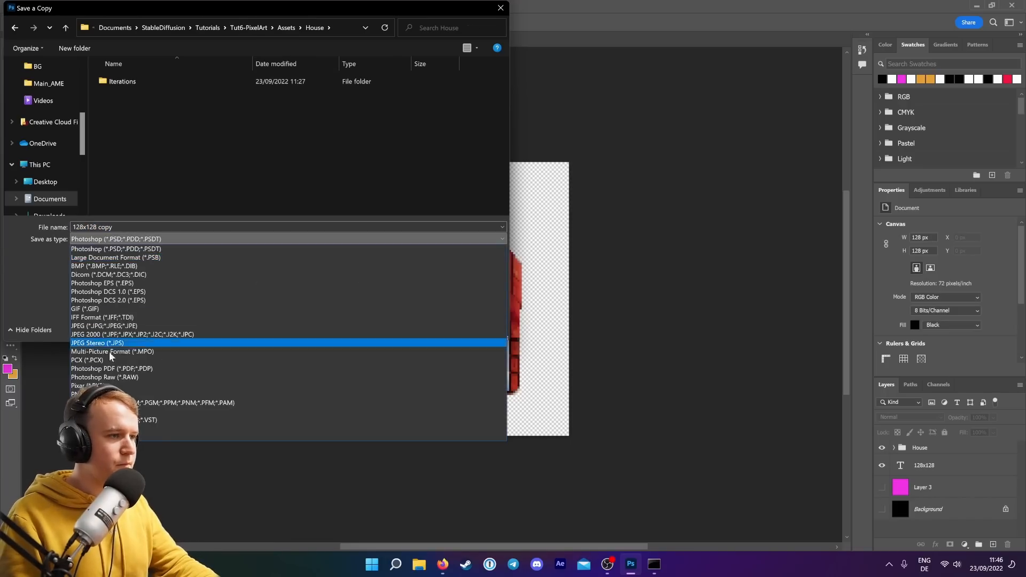
left_click(107, 345)
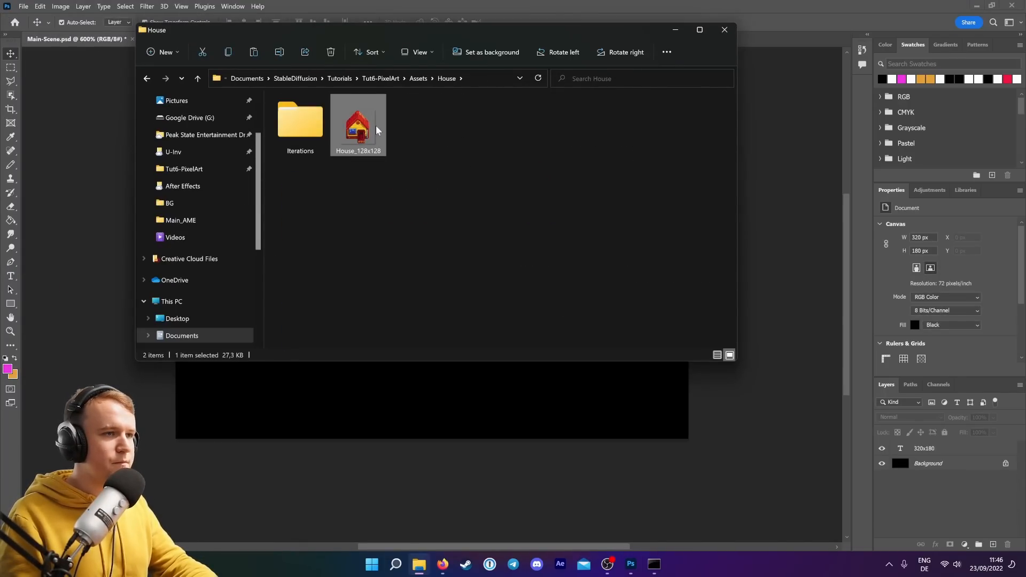
Place the House_128x128 file into the main scene canvas.
left_click_drag(358, 126, 343, 312)
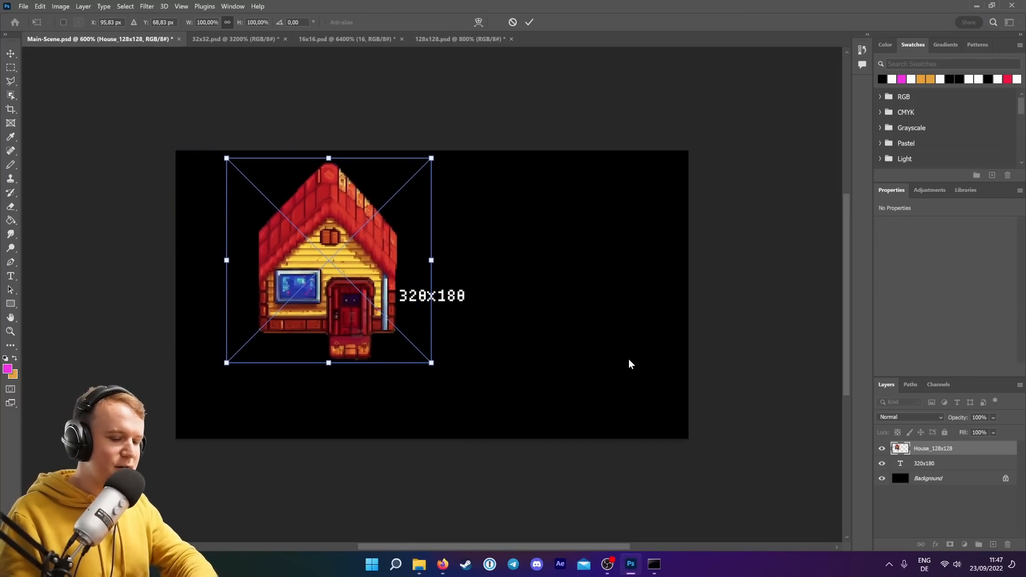
key("Return")
left_click(731, 304)
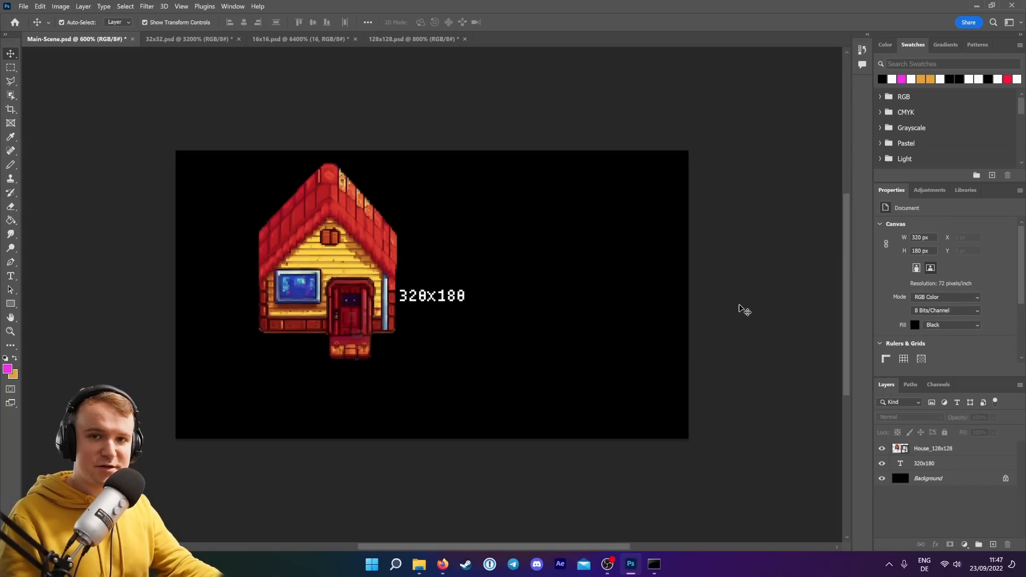
Switch to the Stable Diffusion browser window and open the txt2img tab.
mouse_move(449, 565)
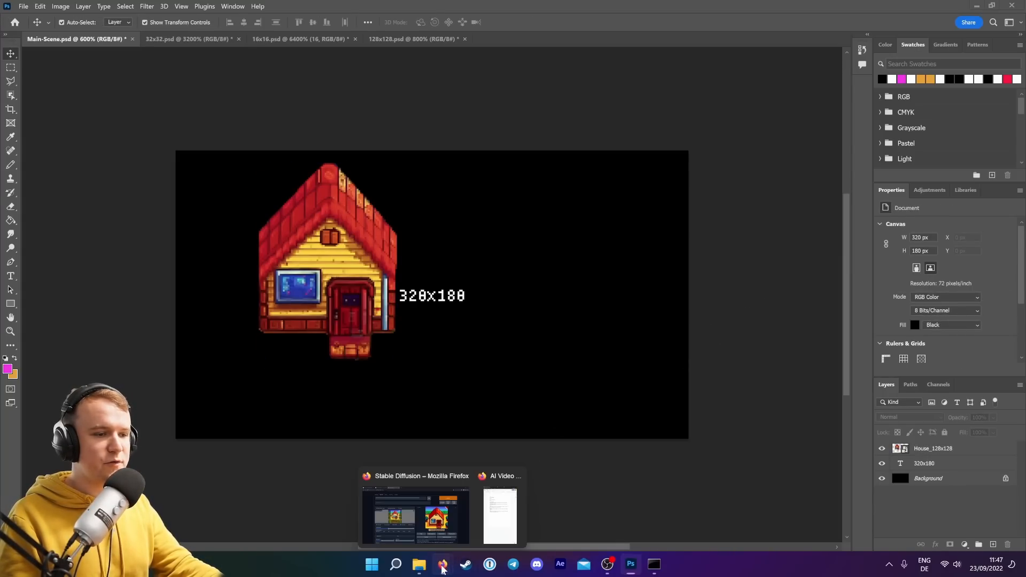
left_click(407, 513)
left_click(135, 79)
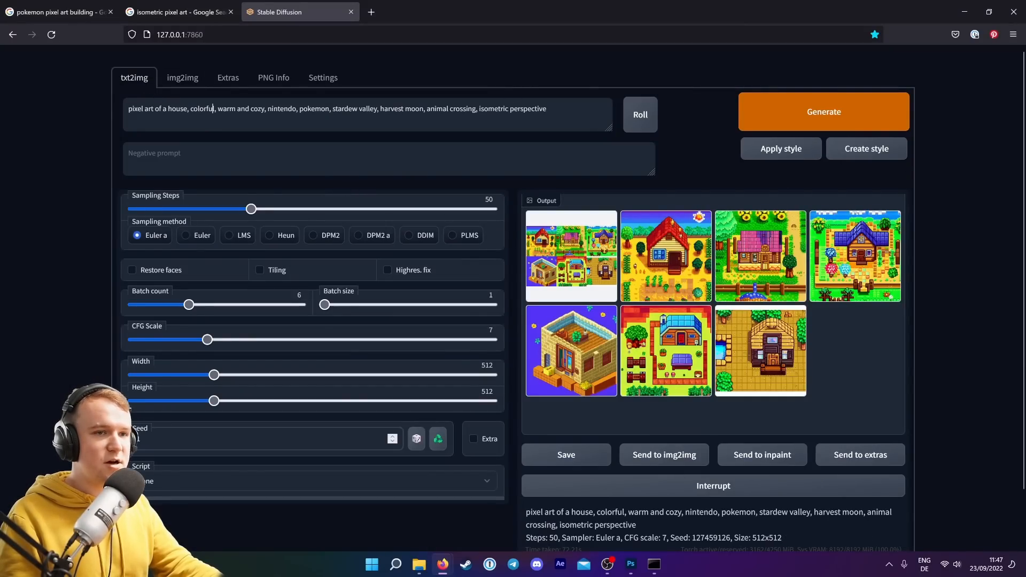
Replace the prompt with "pixelated full body farmer looking right, character icon, concept art, harvest moon, artstation, 2d game art, pixel perfect, detailed shading, by Paul Kelpe" and generate.
triple_click(213, 109)
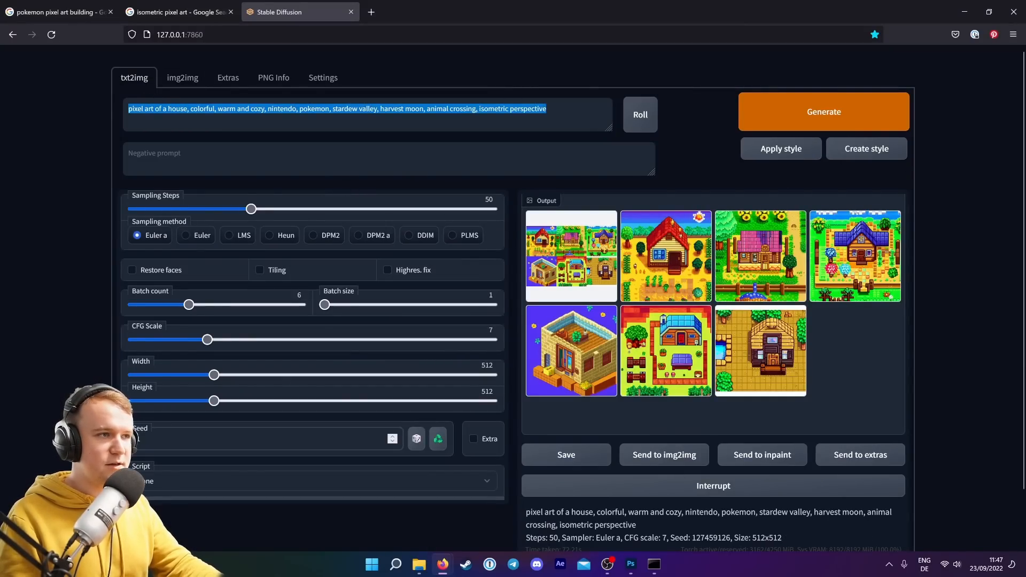
key("BackSpace")
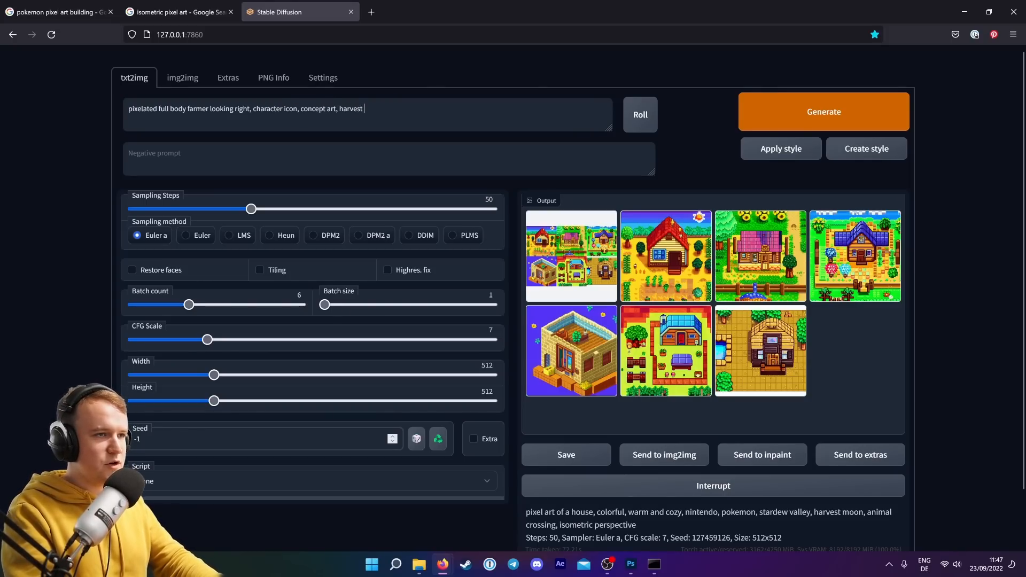
type("n")
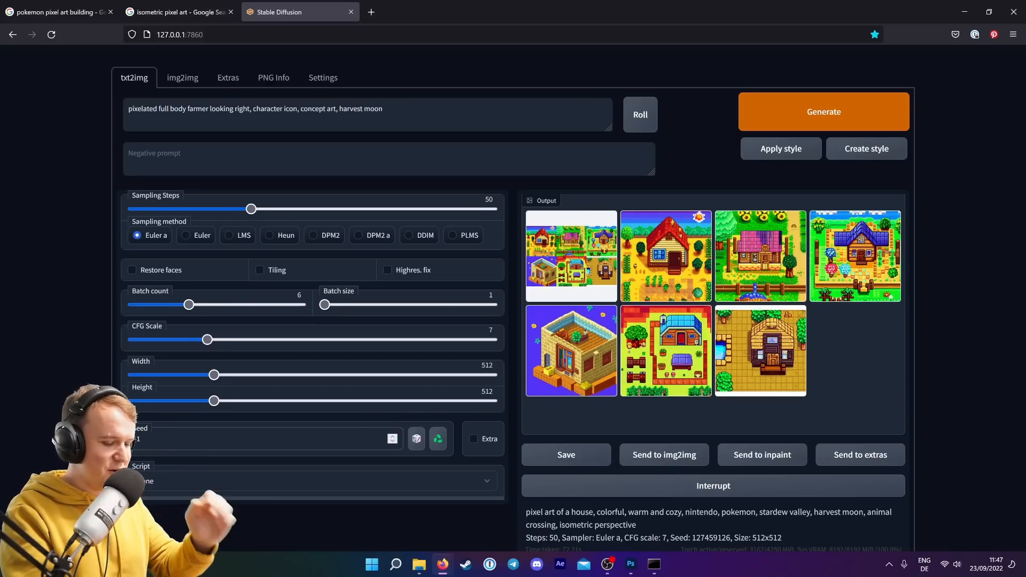
type(",")
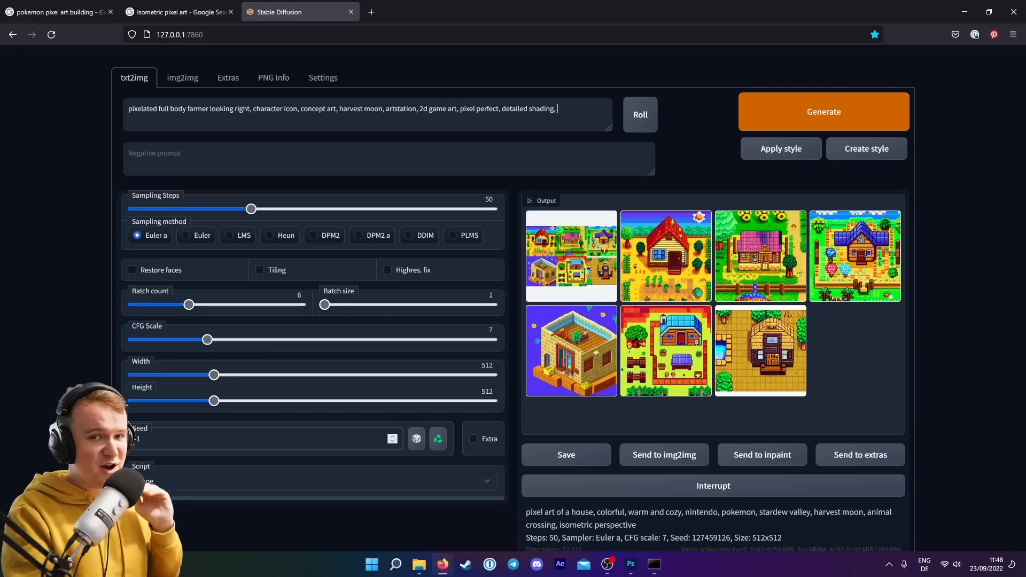
type("by")
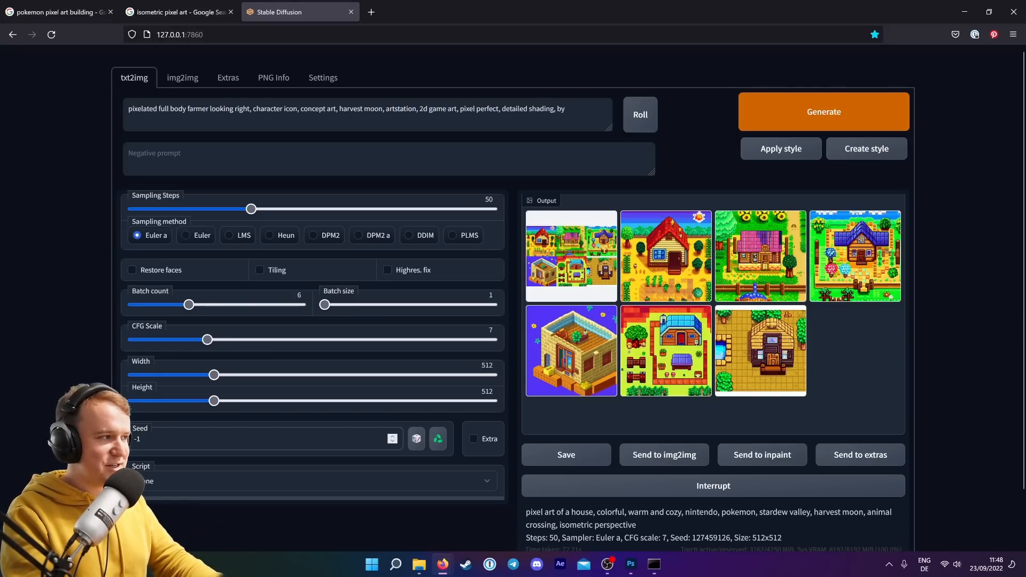
type(" Paul Kelpe")
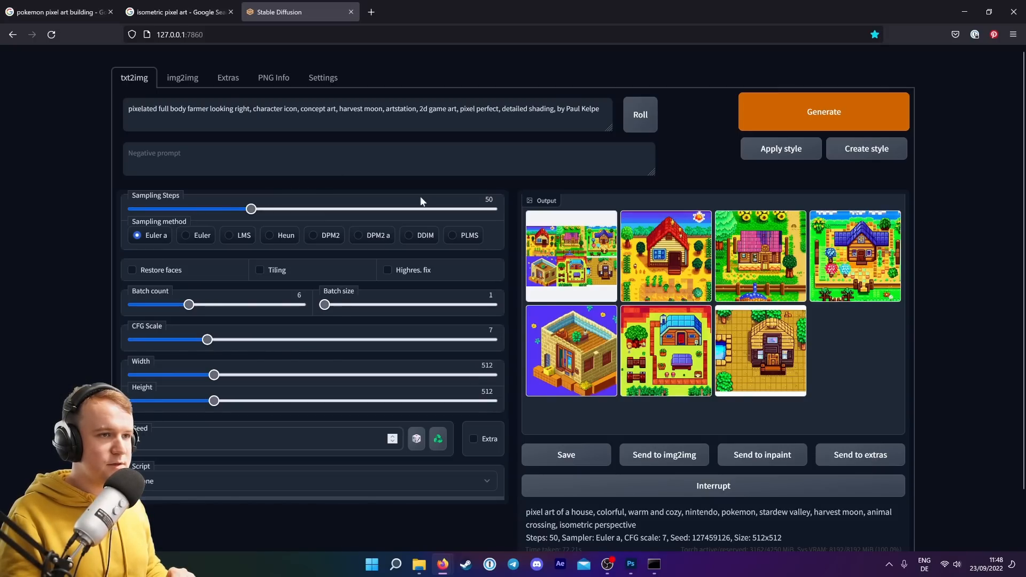
left_click(839, 110)
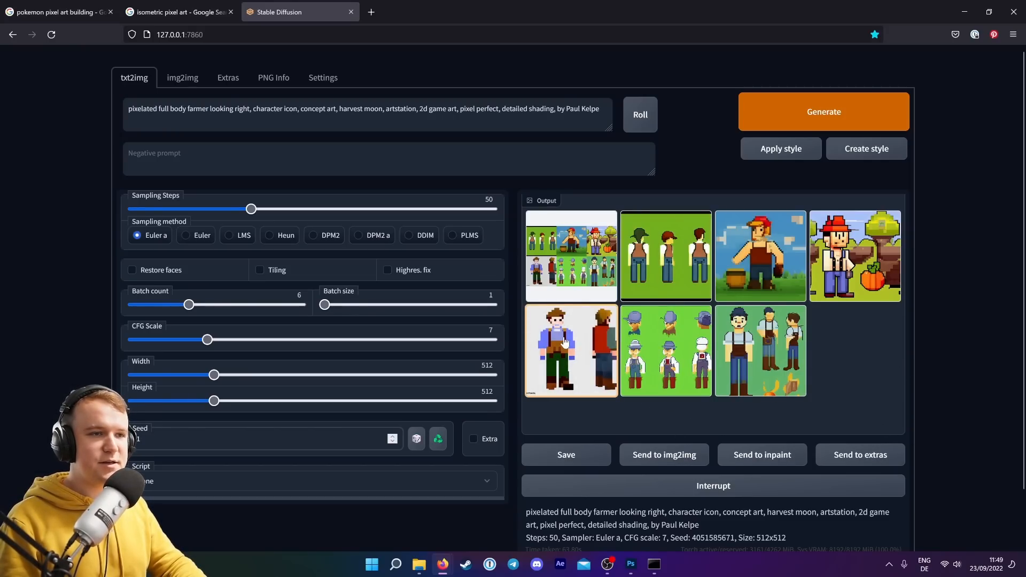
Review the generated farmer variations one by one in the output gallery.
left_click(680, 261)
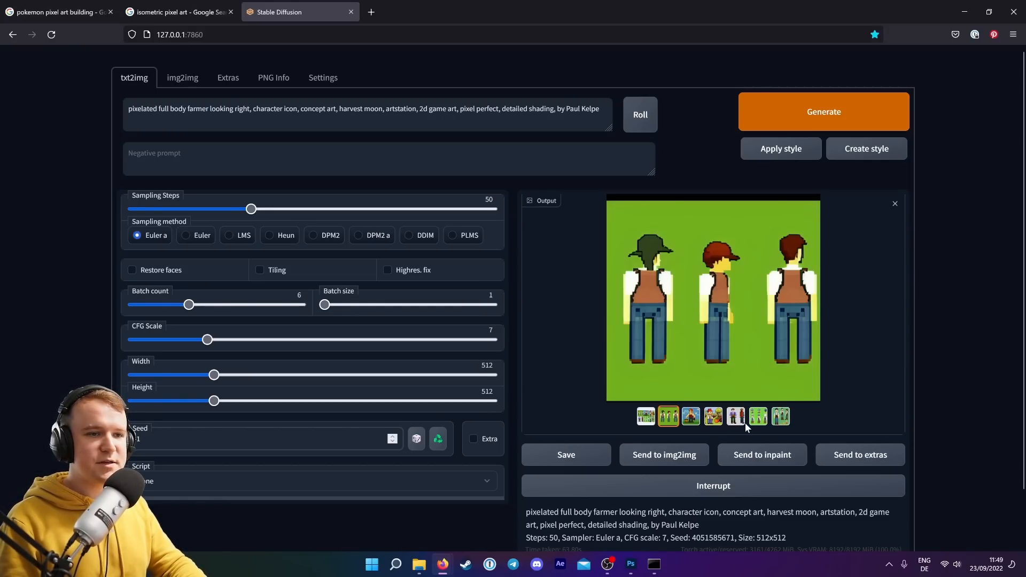
left_click(691, 420)
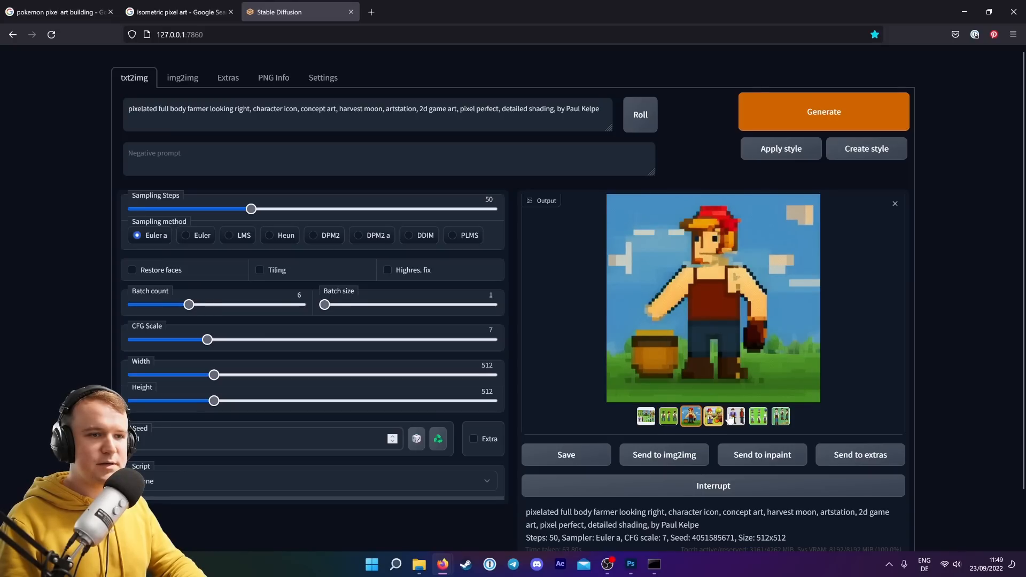
left_click(714, 419)
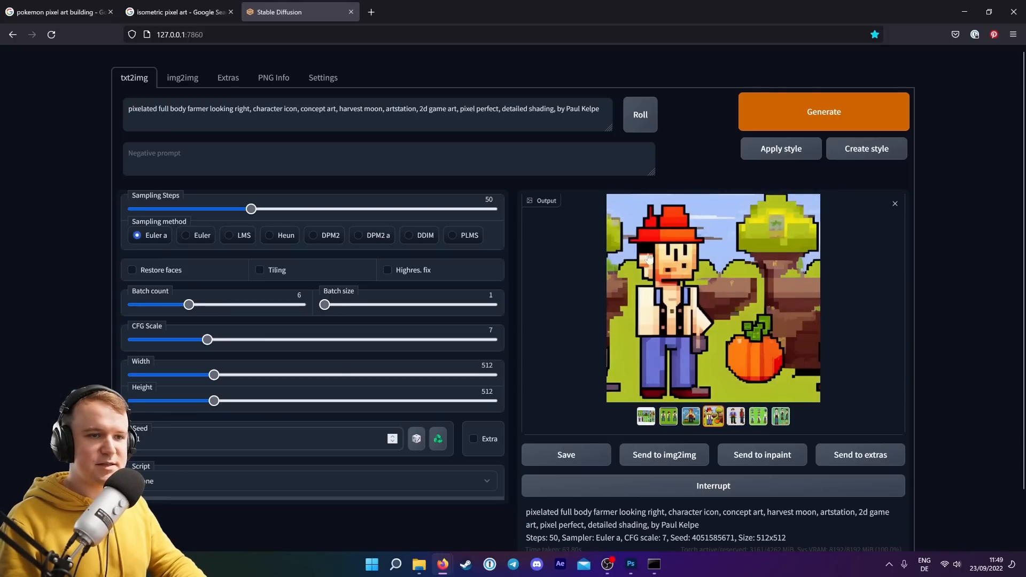
left_click(735, 416)
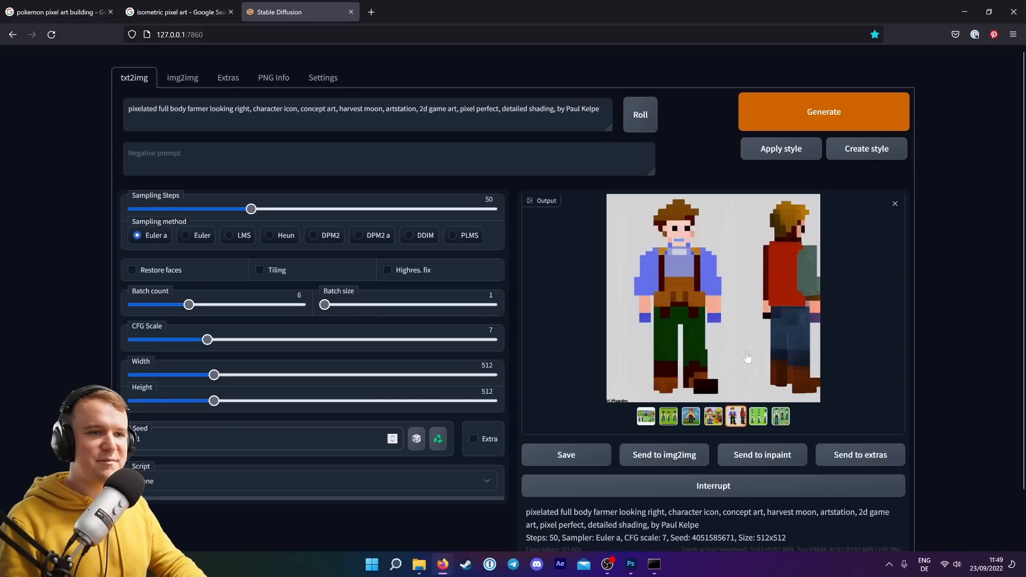
left_click(758, 421)
left_click(780, 419)
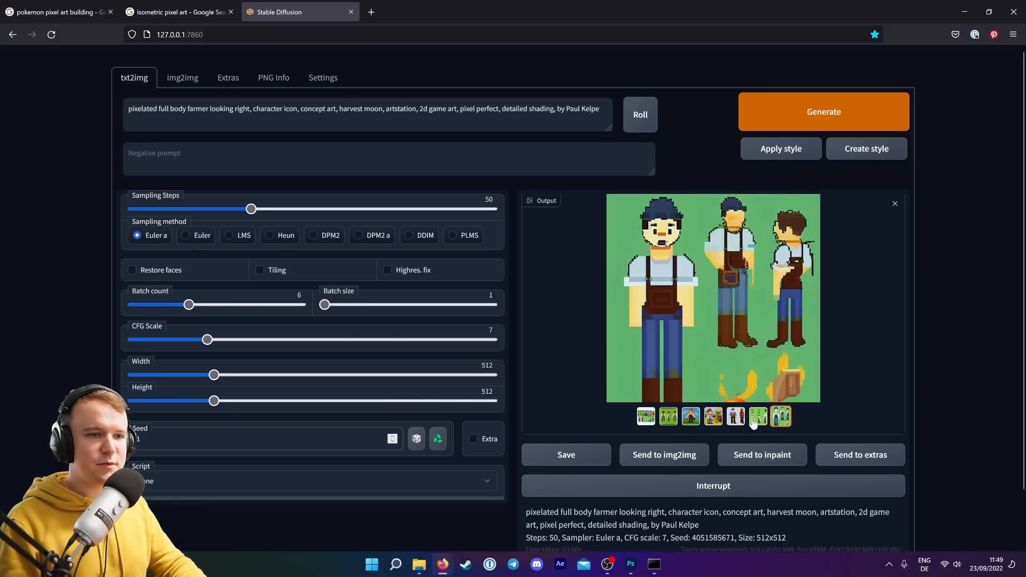
left_click(736, 417)
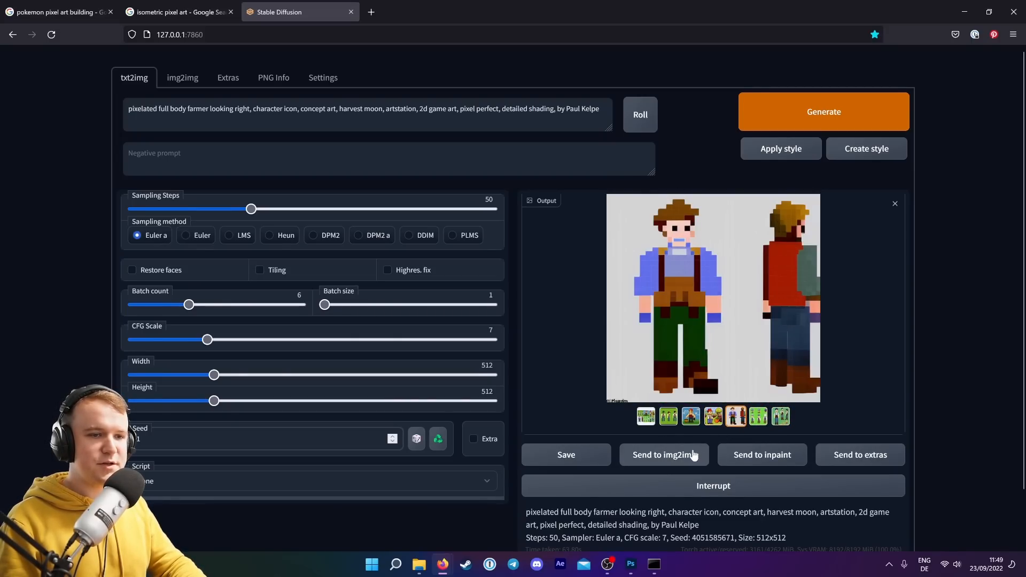
Send the chosen front-and-back farmer image to img2img to generate variations from it.
triple_click(352, 109)
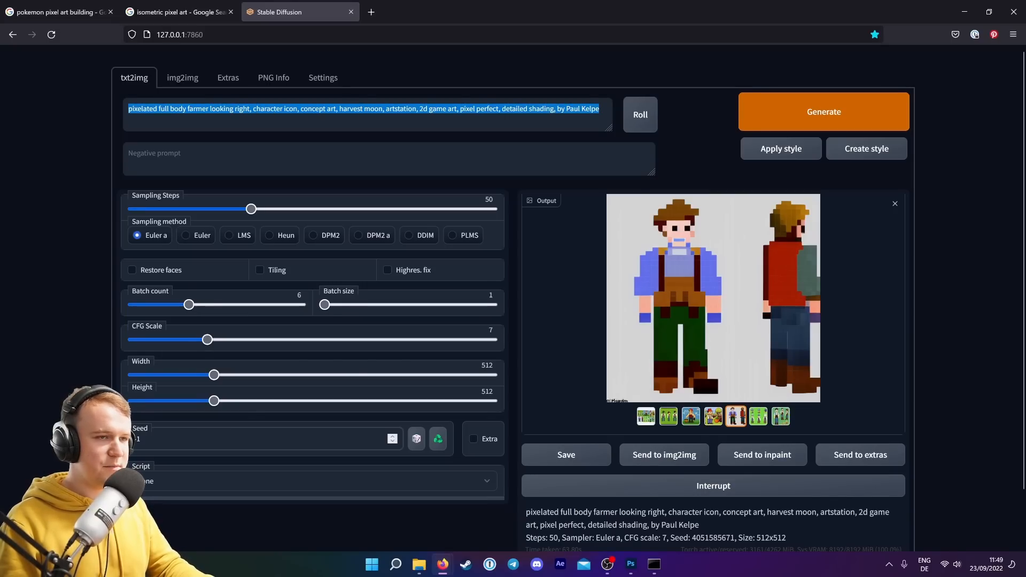
left_click(668, 455)
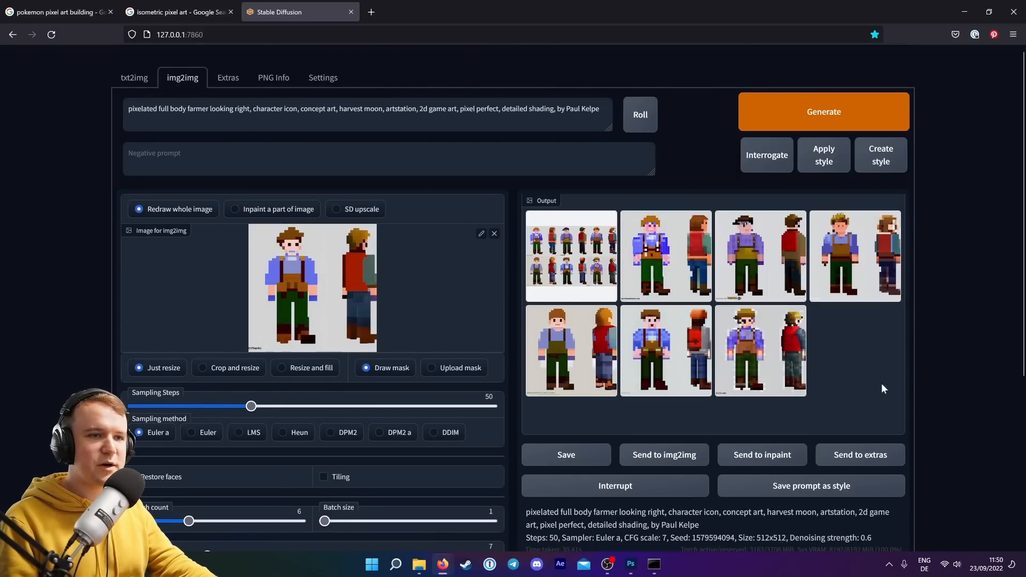
Review the img2img farmer variations one by one in the output gallery.
left_click(698, 287)
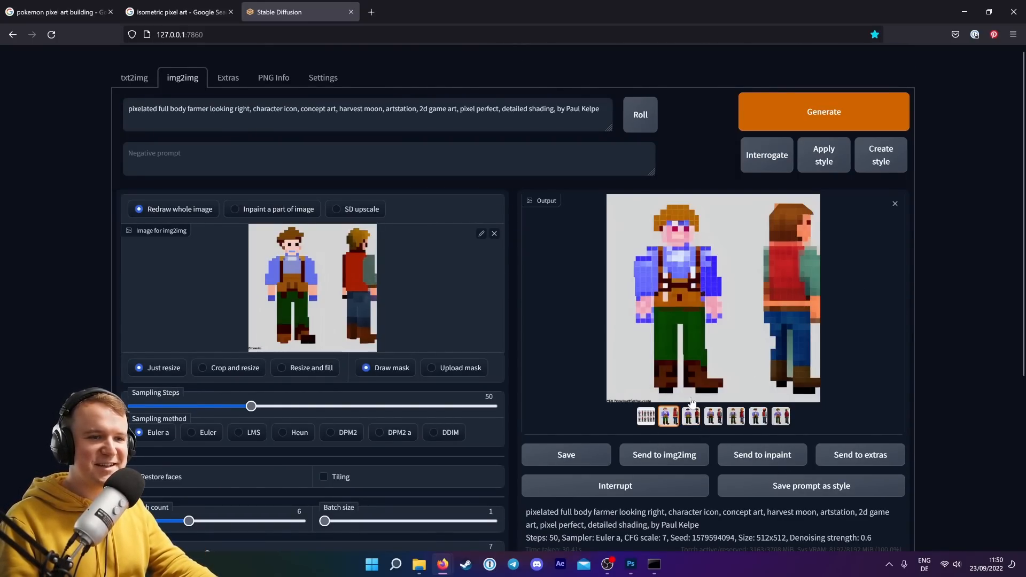
left_click(691, 418)
left_click(714, 418)
left_click(736, 418)
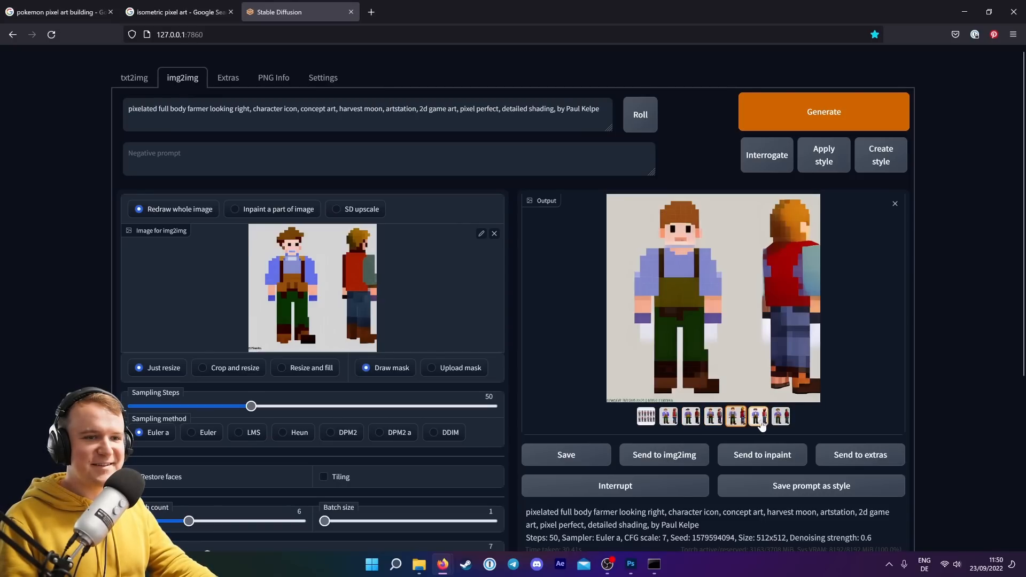
left_click(759, 418)
left_click(781, 418)
left_click(784, 420)
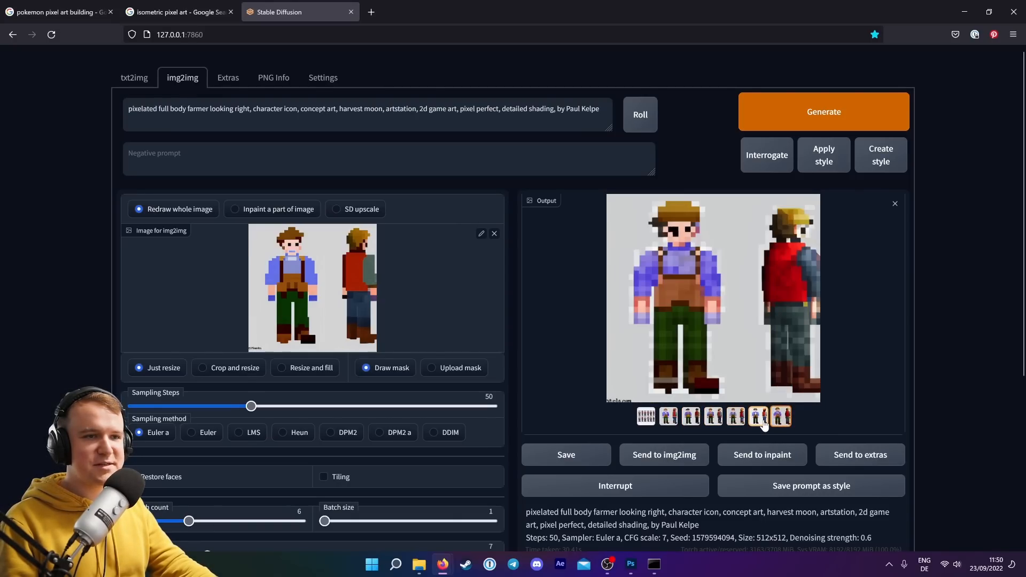
left_click(764, 424)
left_click(778, 422)
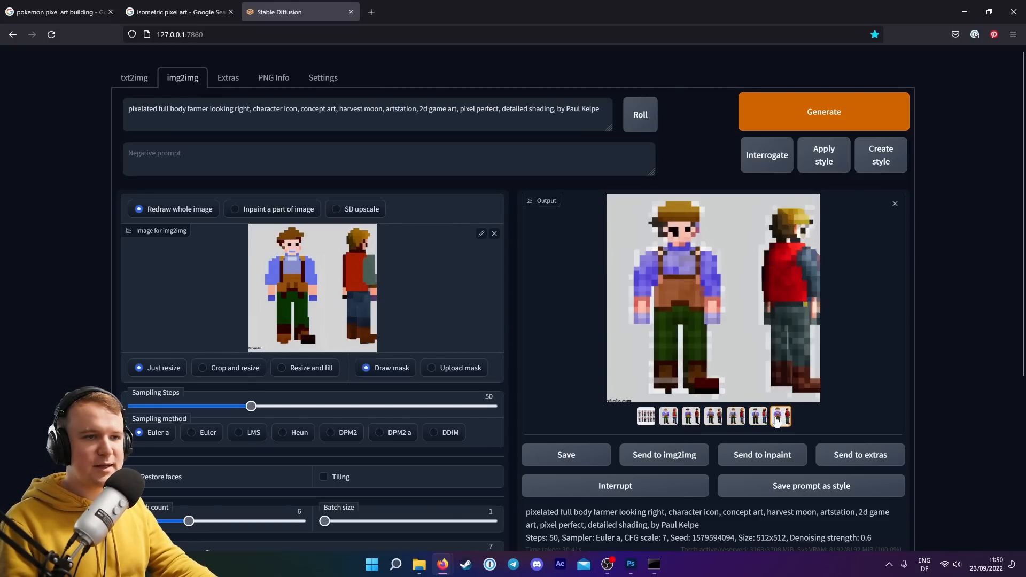
left_click(759, 419)
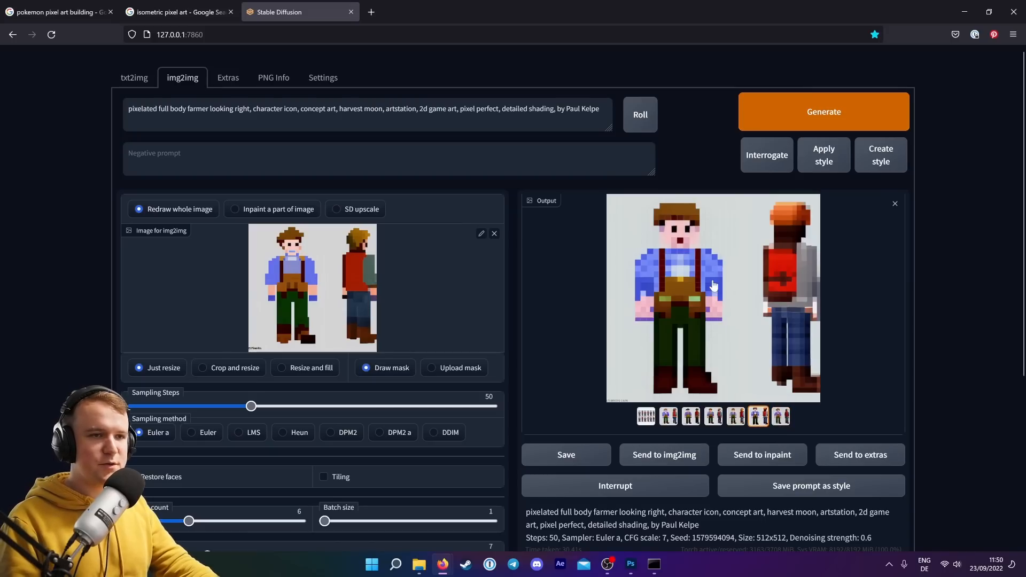
Copy the chosen farmer variation and paste it into the 32x32 document in Photoshop.
right_click(724, 281)
left_click(745, 324)
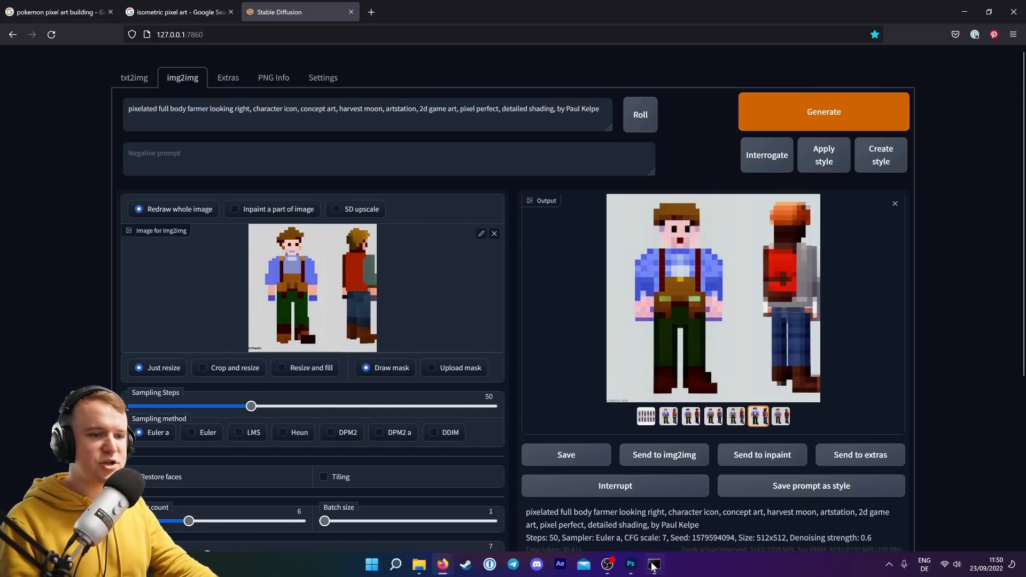
mouse_move(653, 566)
left_click(629, 508)
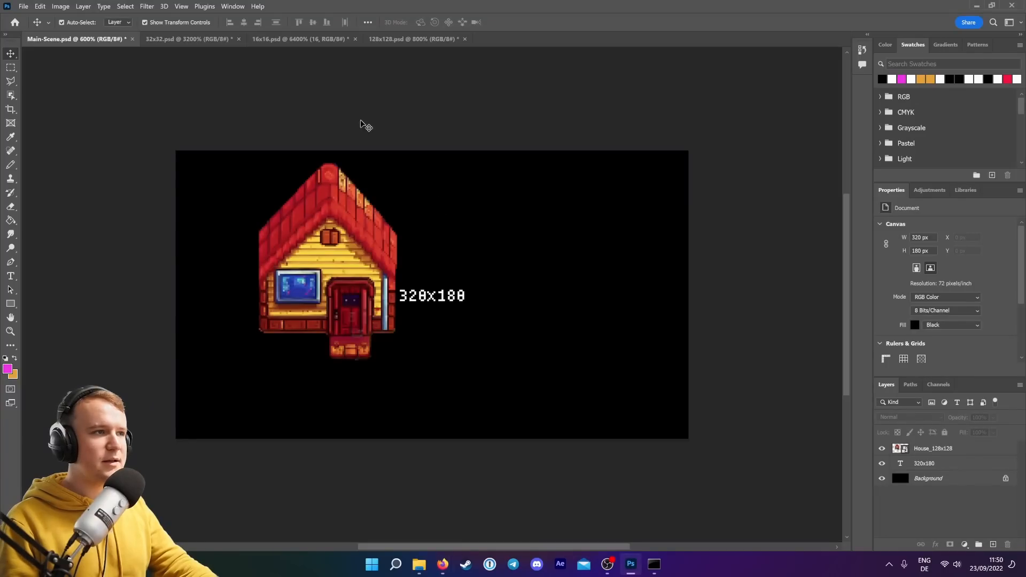
left_click(182, 39)
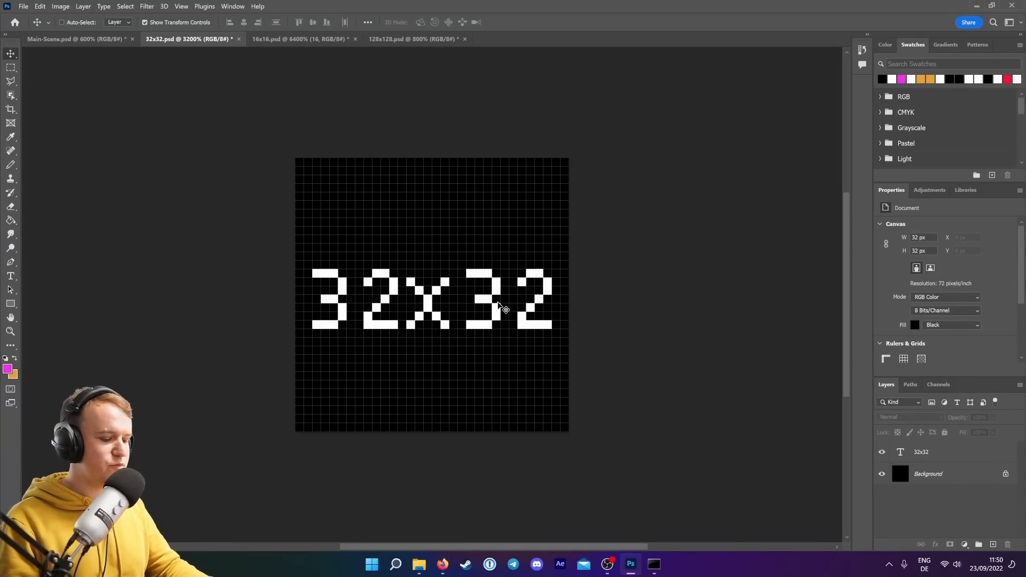
key("ctrl+v")
Scale and position the pasted farmer so the front-facing figure fills the 32x32 canvas.
left_click_drag(296, 159, 586, 447)
left_click_drag(674, 455, 357, 105)
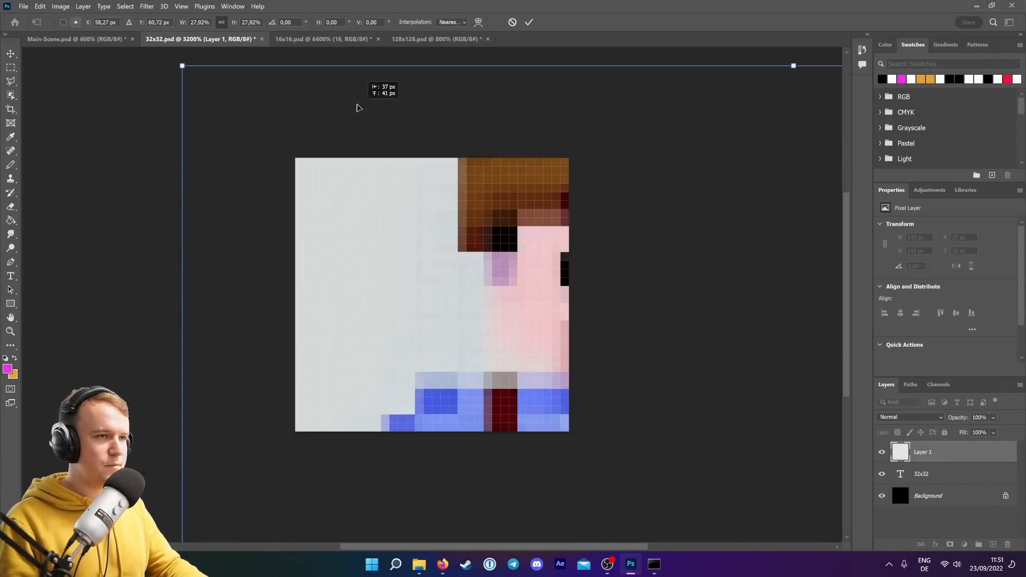
left_click_drag(295, 158, 412, 275)
left_click_drag(584, 378, 501, 261)
mouse_move(620, 159)
left_mouse_down()
mouse_move(637, 145)
mouse_move(621, 165)
left_mouse_up()
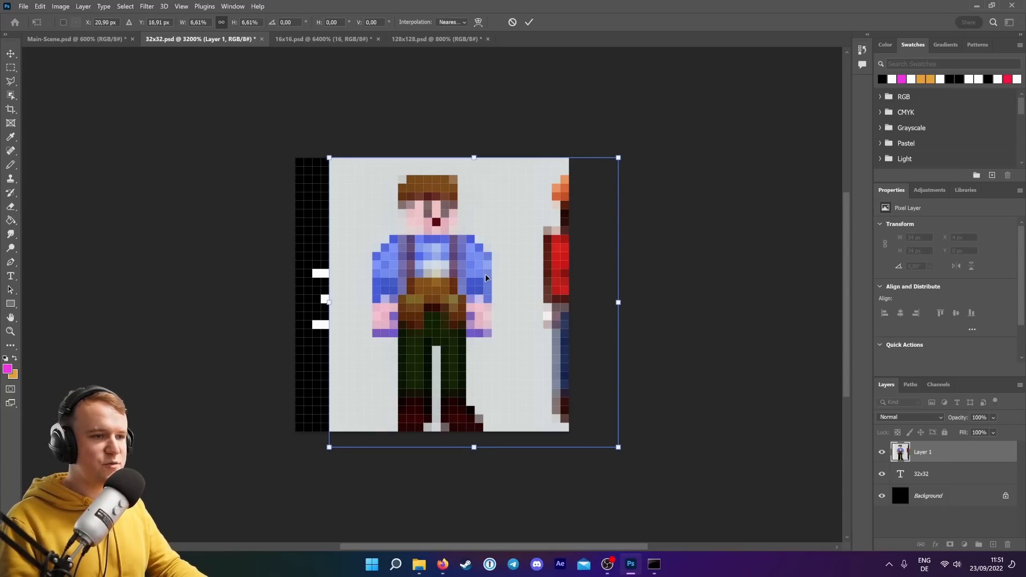
mouse_move(486, 278)
left_mouse_down()
mouse_move(479, 272)
mouse_move(497, 273)
left_mouse_up()
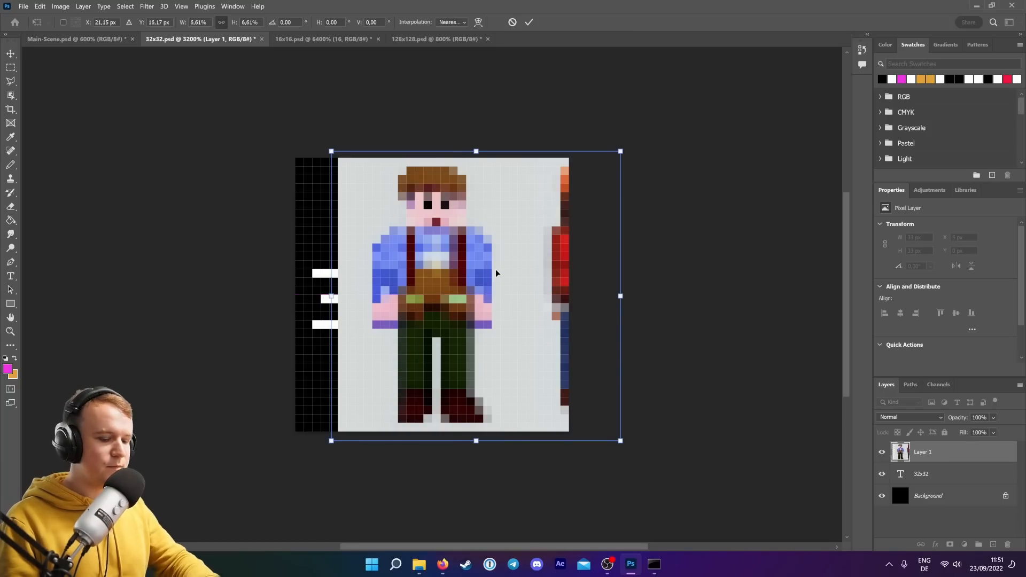
key("Return")
Hide the 32x32 text layer.
left_click(723, 332)
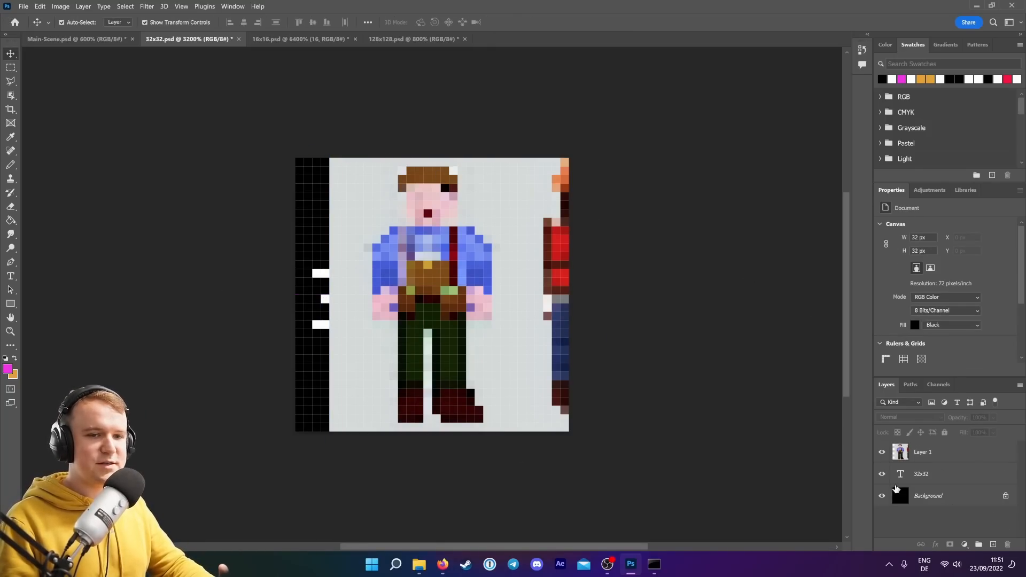
left_click(882, 476)
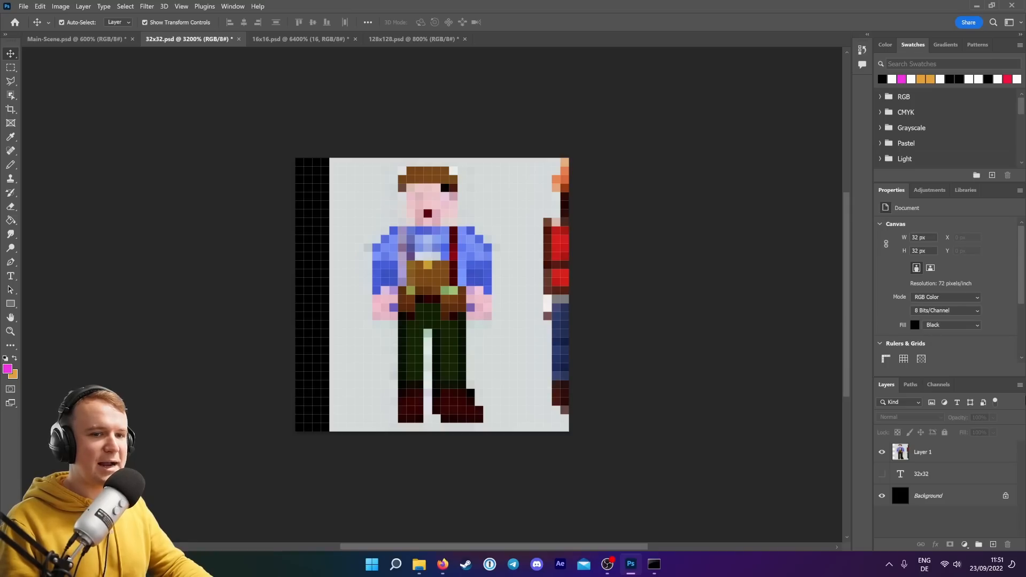
Select the farmer figure with the Object Selection tool and add a layer mask from it.
left_click(957, 452)
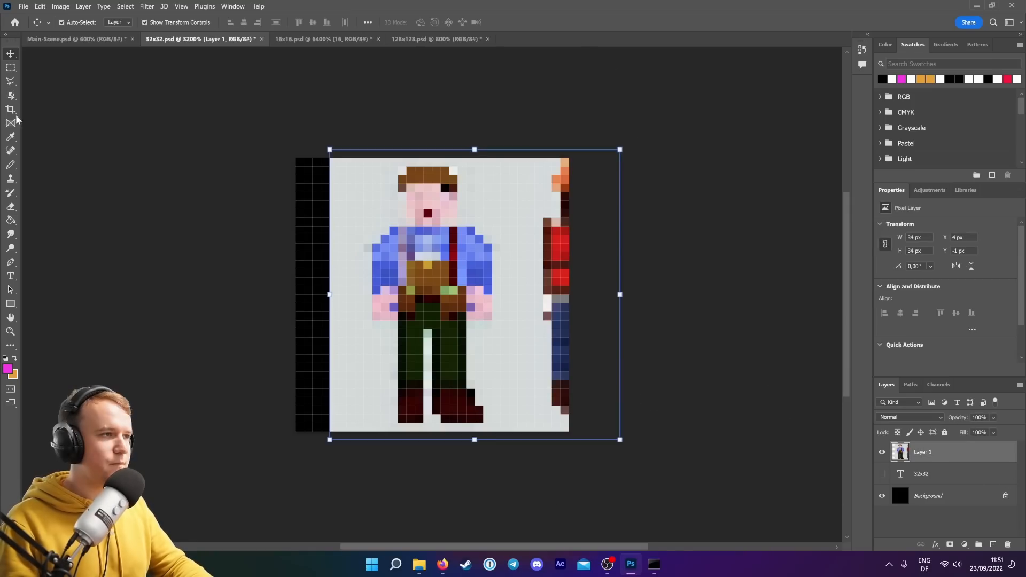
key("w")
mouse_move(405, 428)
left_mouse_down()
mouse_move(492, 235)
mouse_move(405, 434)
left_mouse_up()
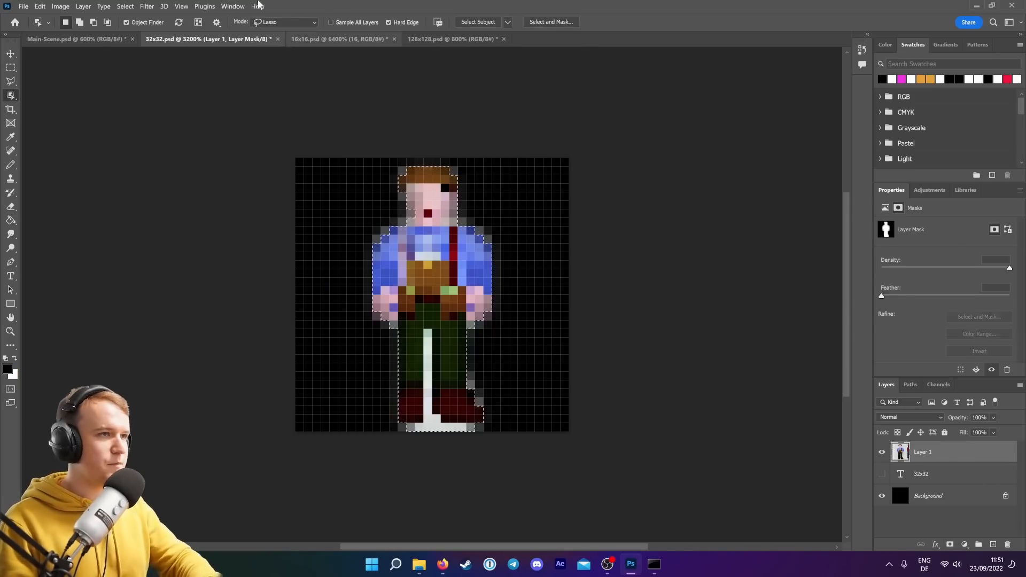
left_click(951, 545)
Add a new layer above the background, fill it with magenta, and reselect the farmer's mask.
left_click(11, 164)
left_click(928, 496)
left_click(994, 544)
key("g")
left_click(364, 224)
left_click(926, 452)
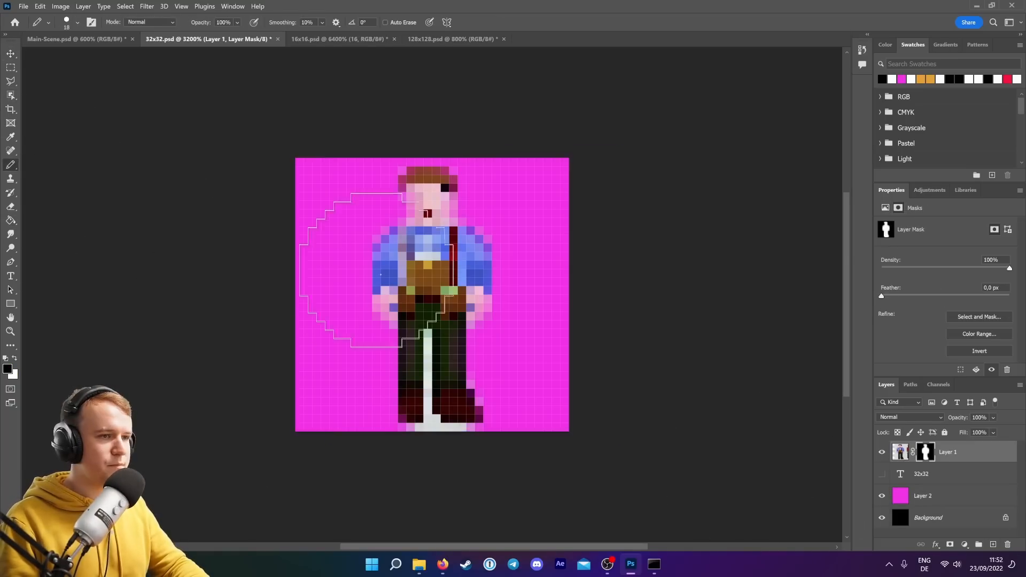
Paint on the farmer's layer mask with the Pencil to clean up the figure's edges.
left_click_drag(410, 222, 402, 188)
left_click_drag(445, 172, 453, 172)
mouse_move(453, 204)
left_mouse_down()
mouse_move(453, 220)
mouse_move(488, 239)
left_mouse_up()
left_click_drag(471, 325, 487, 308)
left_click_drag(376, 307, 393, 324)
mouse_move(402, 427)
left_mouse_down()
mouse_move(471, 427)
mouse_move(428, 391)
mouse_move(427, 333)
left_mouse_up()
left_click(403, 222)
left_click_drag(377, 239, 384, 229)
right_click(926, 455)
left_click(941, 449)
left_click(570, 197)
right_click(926, 453)
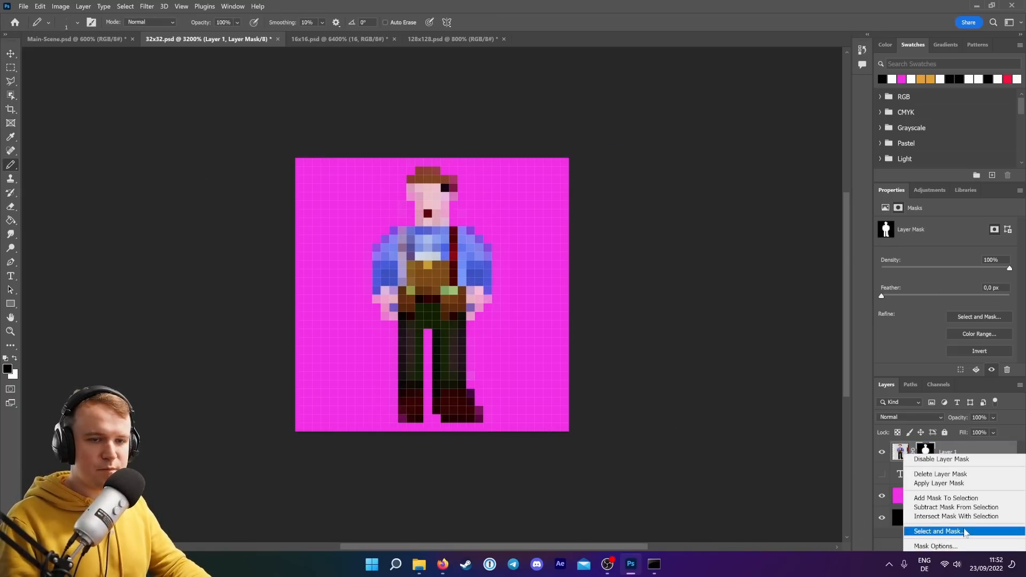
Apply a Threshold adjustment with level 119 to the farmer's layer mask.
left_click(147, 7)
left_click(182, 185)
mouse_move(634, 244)
left_mouse_down()
mouse_move(664, 242)
mouse_move(566, 250)
mouse_move(687, 239)
mouse_move(619, 244)
mouse_move(632, 244)
left_mouse_up()
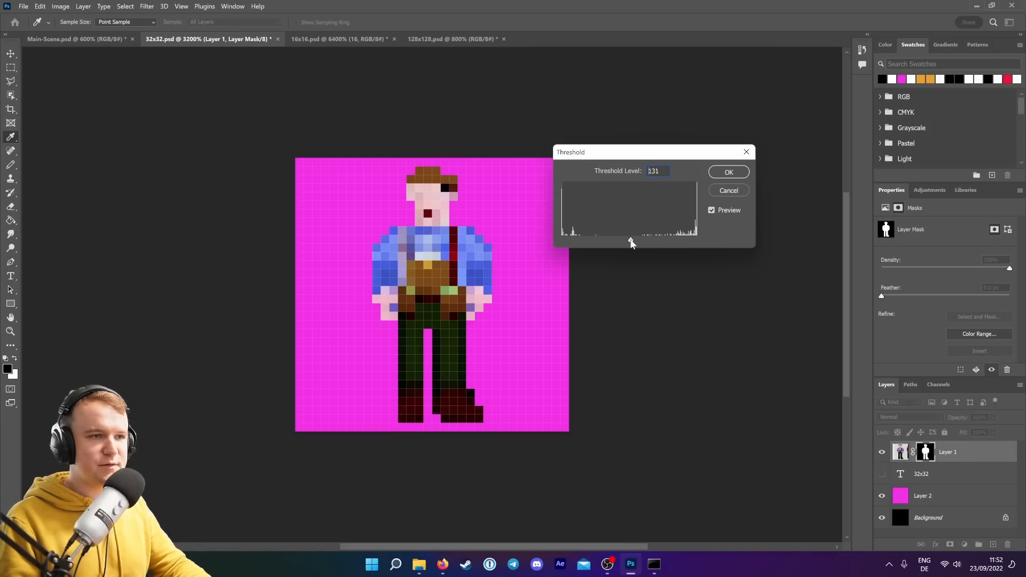
left_click(730, 173)
left_click(15, 358)
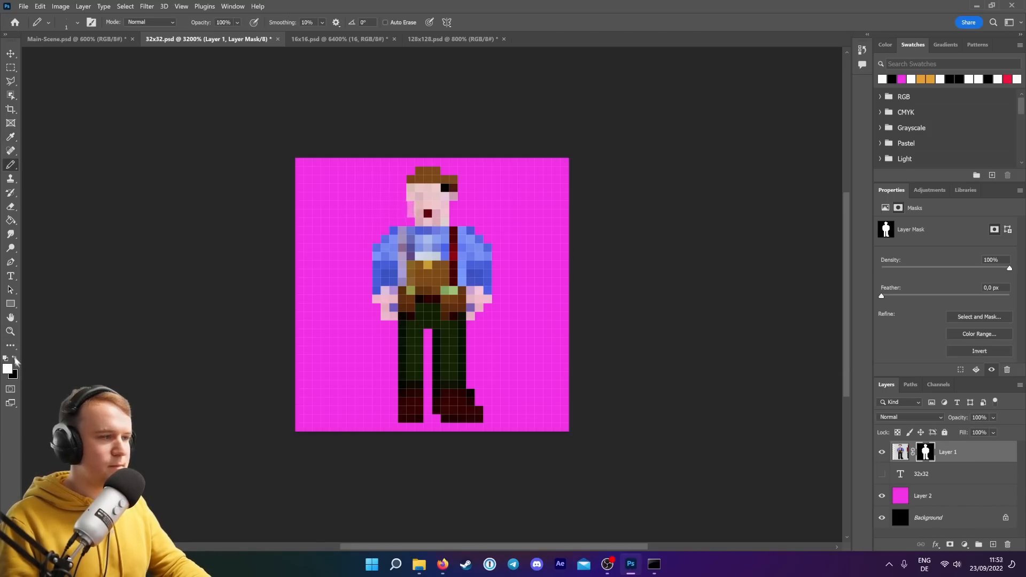
left_click(16, 358)
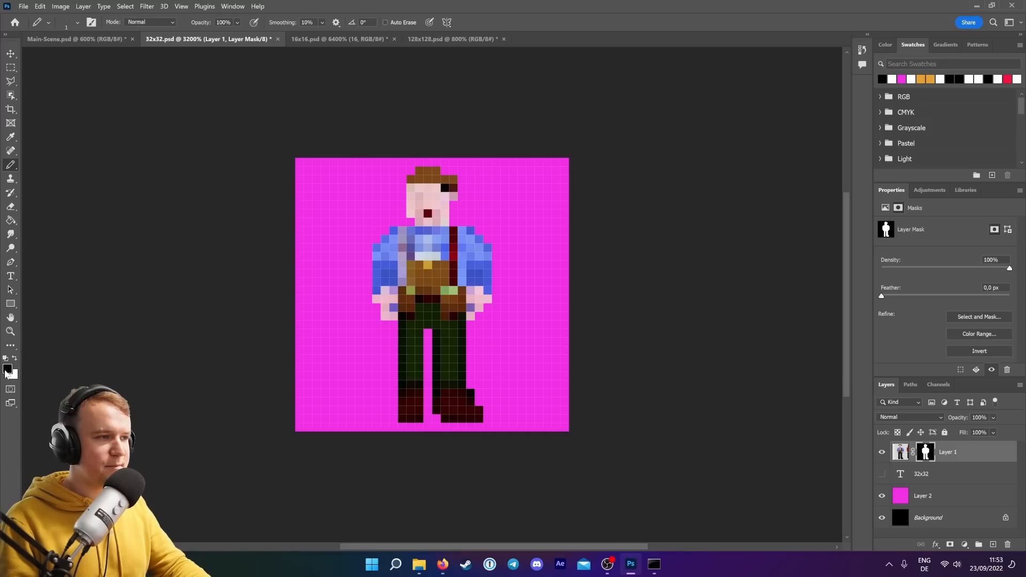
Add a new layer above the farmer and pencil in brighter pixels for the farmer's eyes.
left_click(7, 370)
left_click_drag(458, 101, 642, 189)
left_click(447, 186)
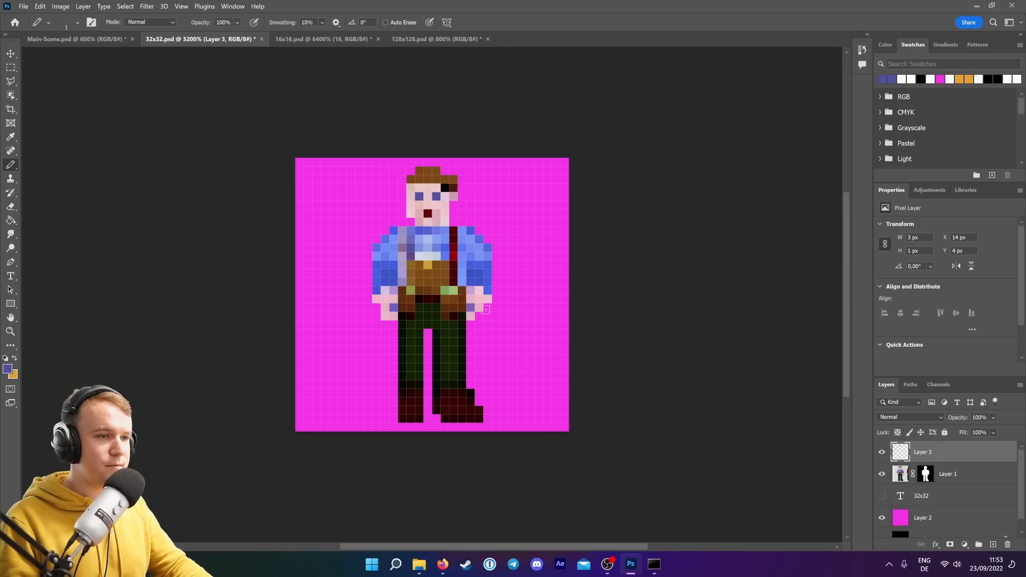
Hide the magenta layer and drag the farmer into the Main-Scene document, placing him beside the house.
left_click(10, 53)
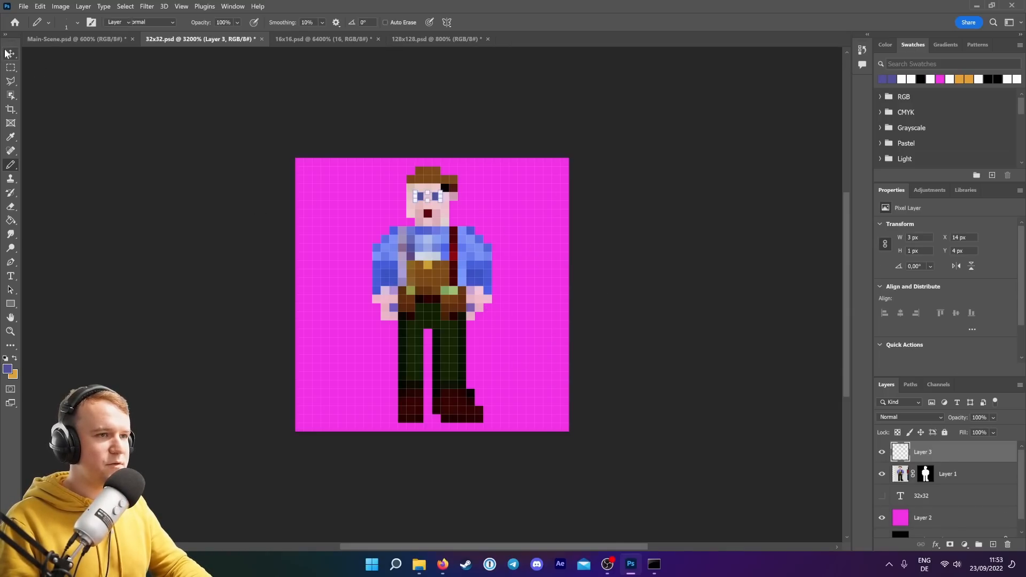
left_click(881, 520)
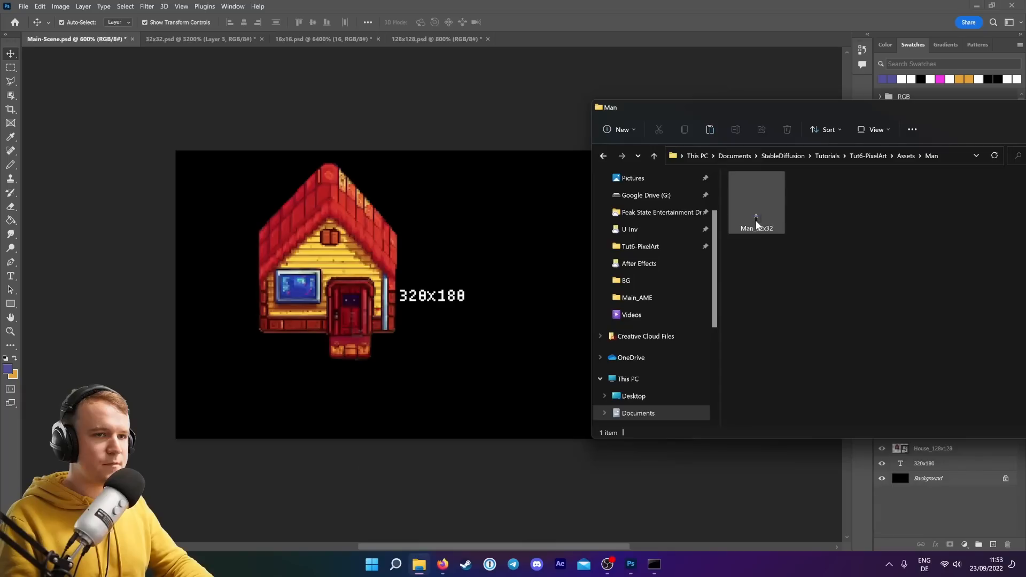
left_click_drag(756, 225, 486, 236)
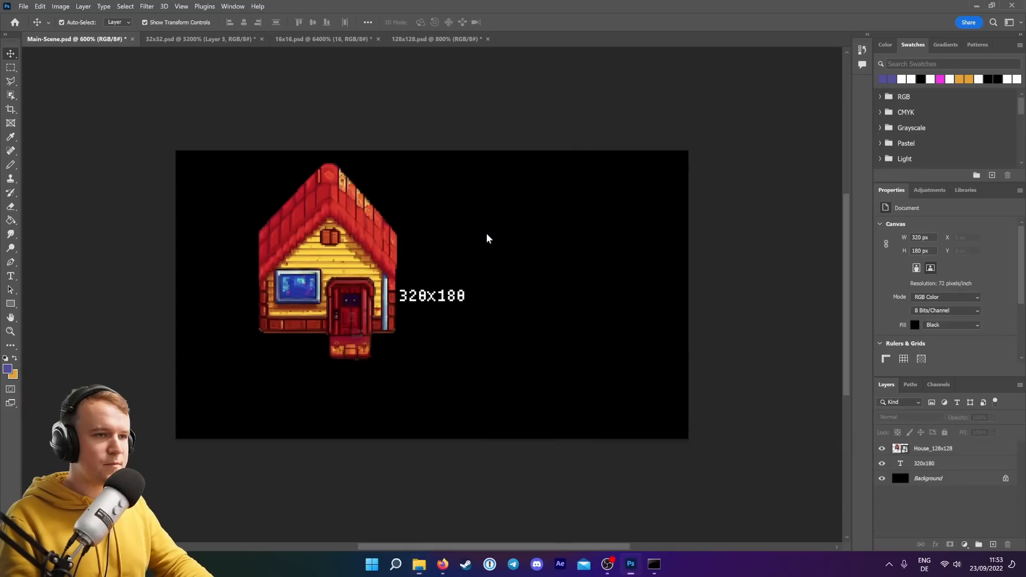
left_click_drag(436, 284, 442, 352)
key("Return")
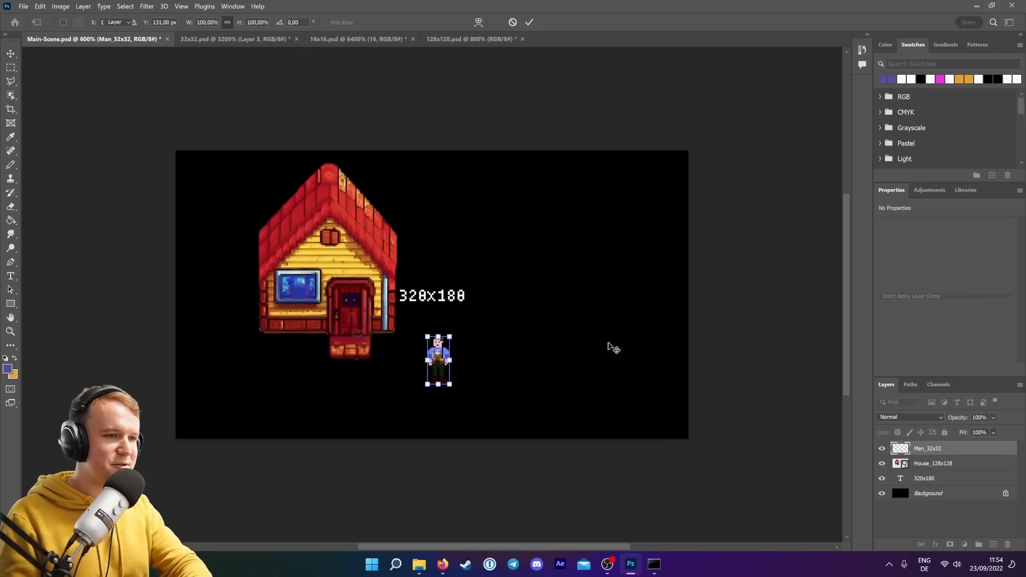
left_click(724, 332)
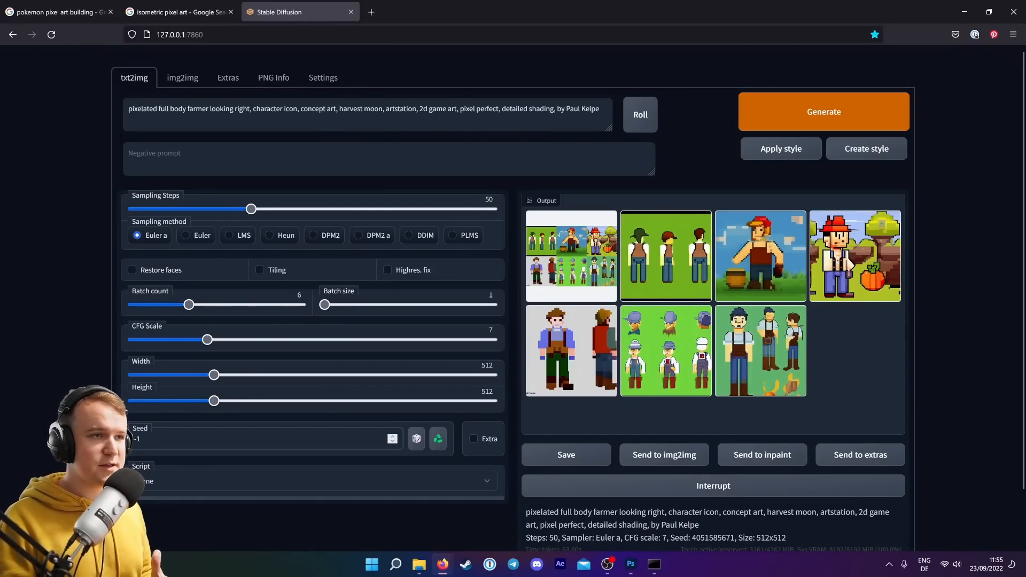
Replace the prompt with "pixelated soil, concept art, harvest moon, pokemon, artstation, 2d game art, pixel perfect, detailed" and generate.
triple_click(469, 109)
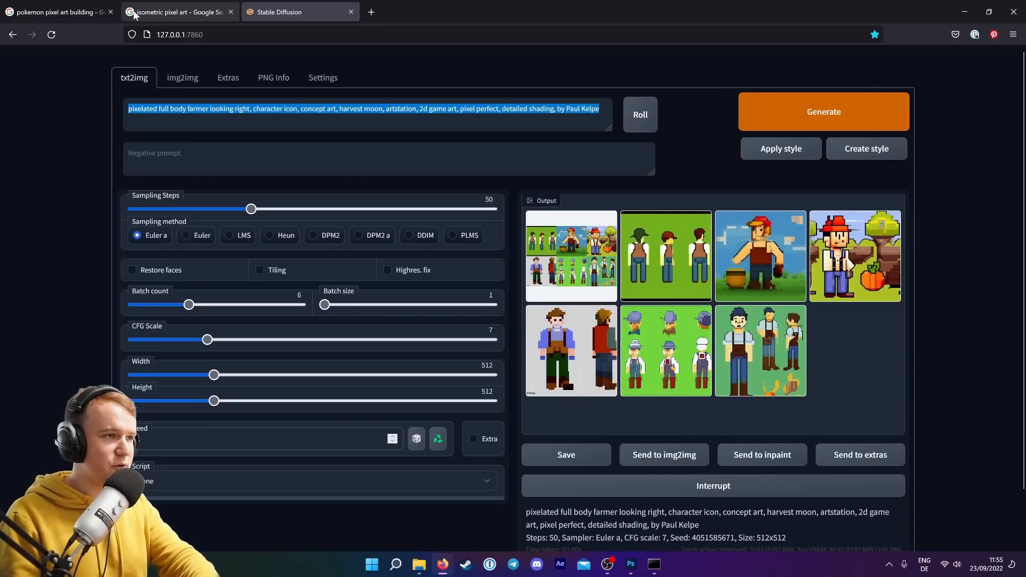
key("BackSpace")
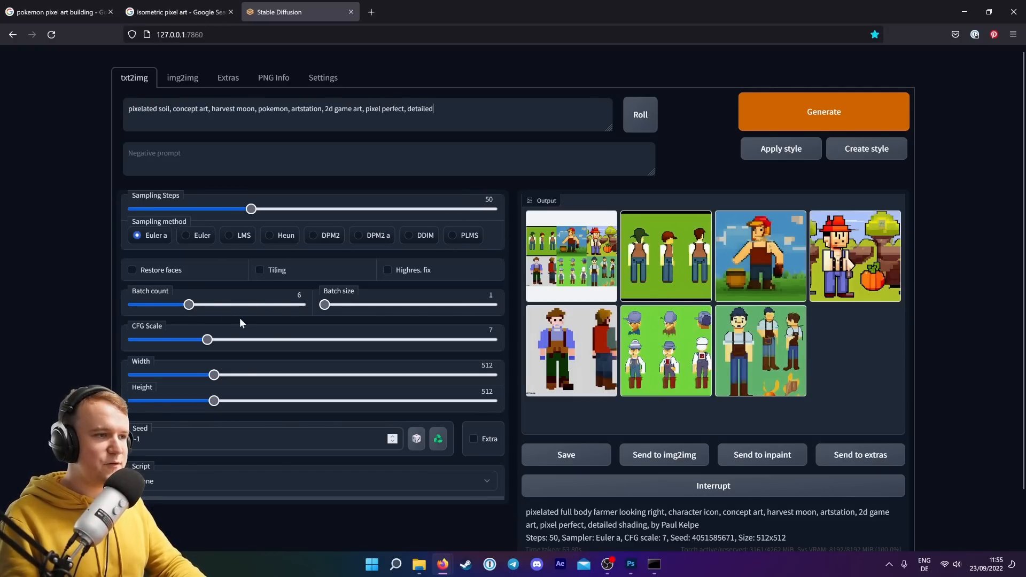
left_click(852, 123)
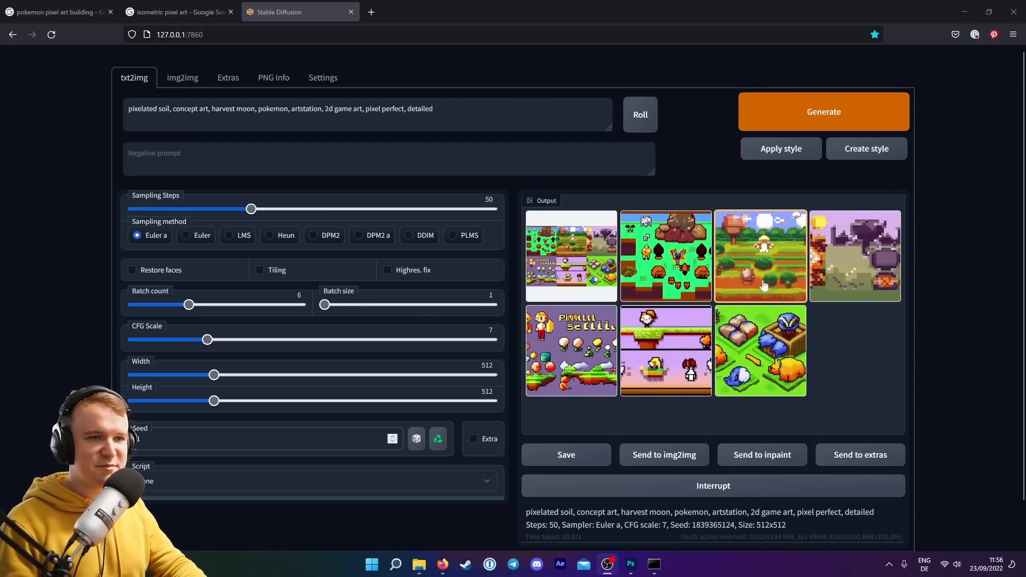
Browse the generated soil images one by one, then generate another batch with the same prompt.
left_click(657, 265)
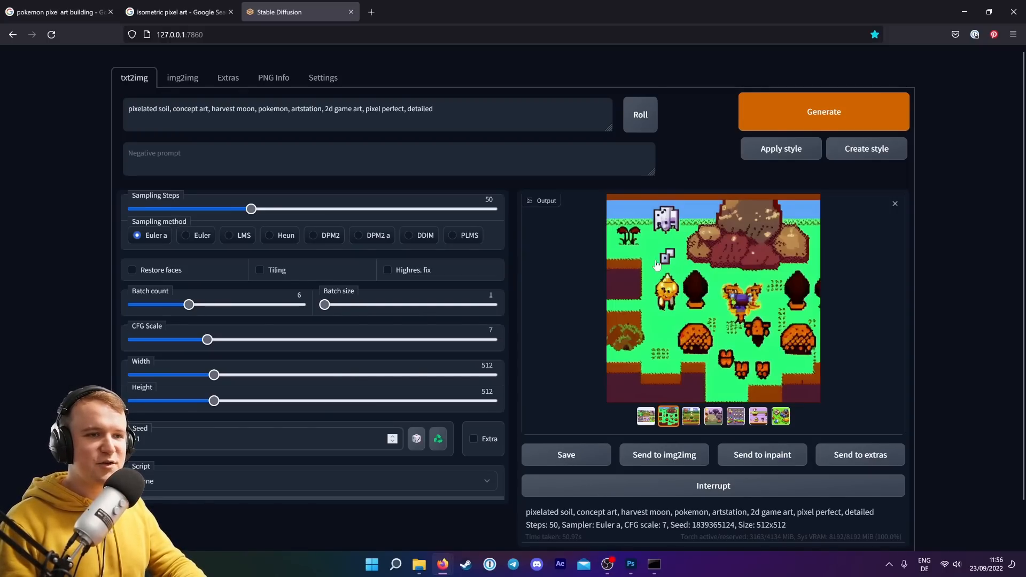
left_click(691, 416)
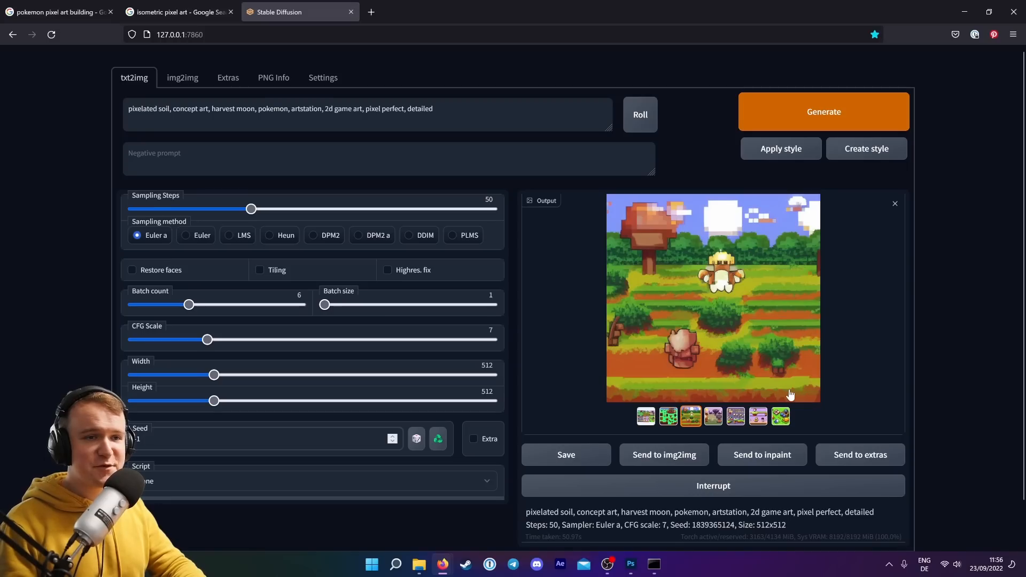
left_click(714, 417)
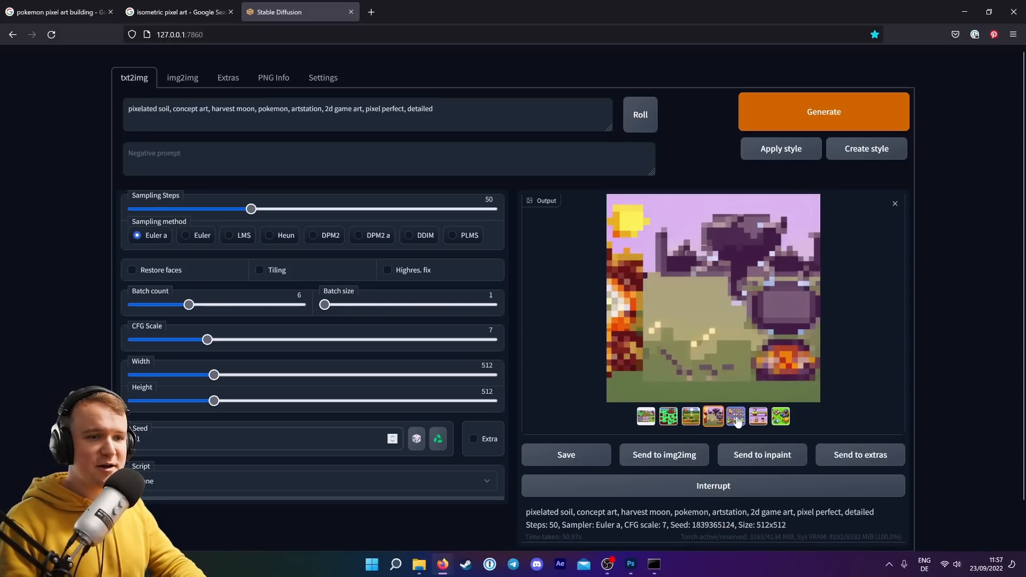
left_click(736, 421)
left_click(758, 419)
left_click(787, 422)
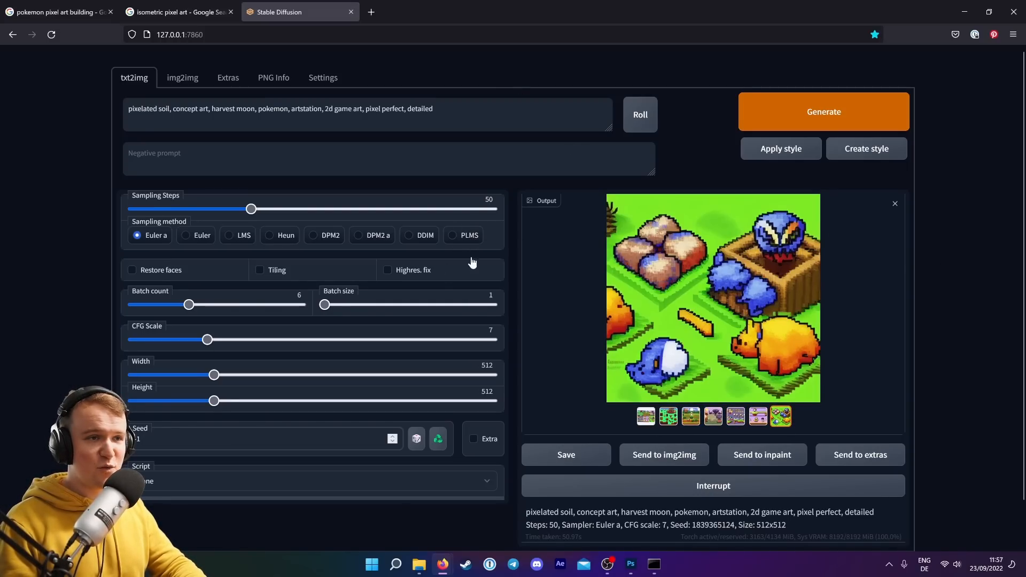
left_click(892, 122)
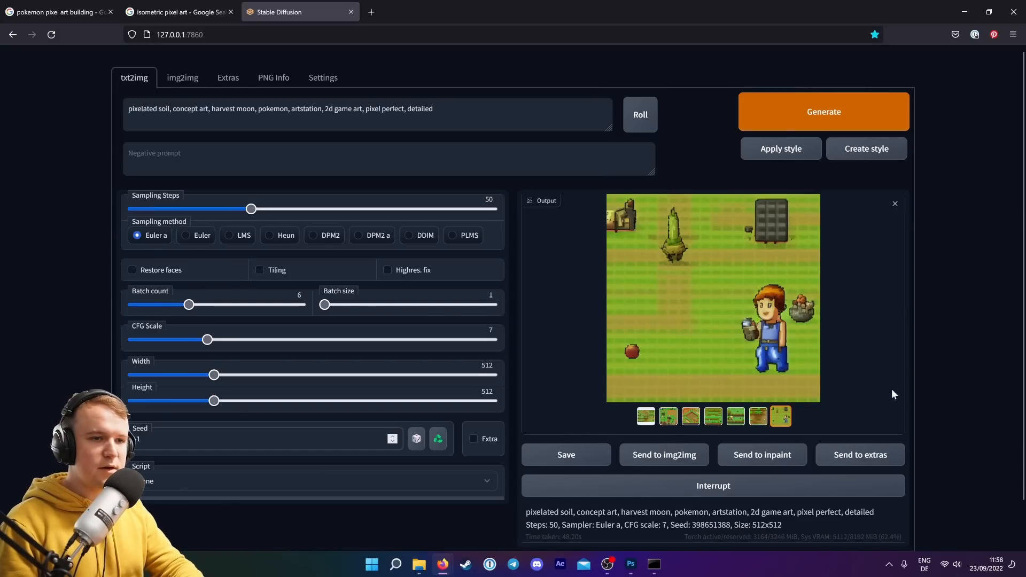
Browse through each image of the new soil batch.
left_click(691, 417)
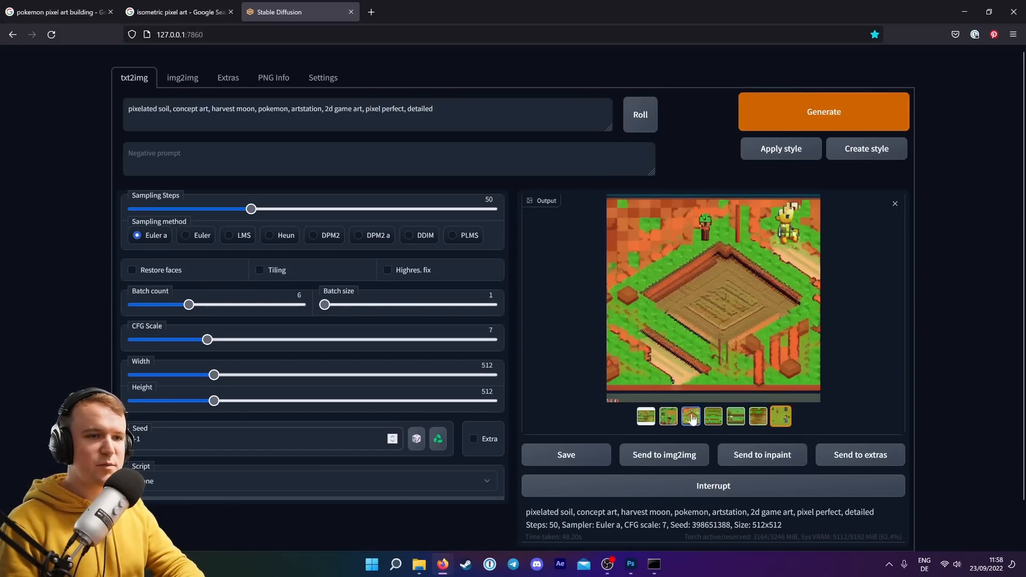
left_click(756, 421)
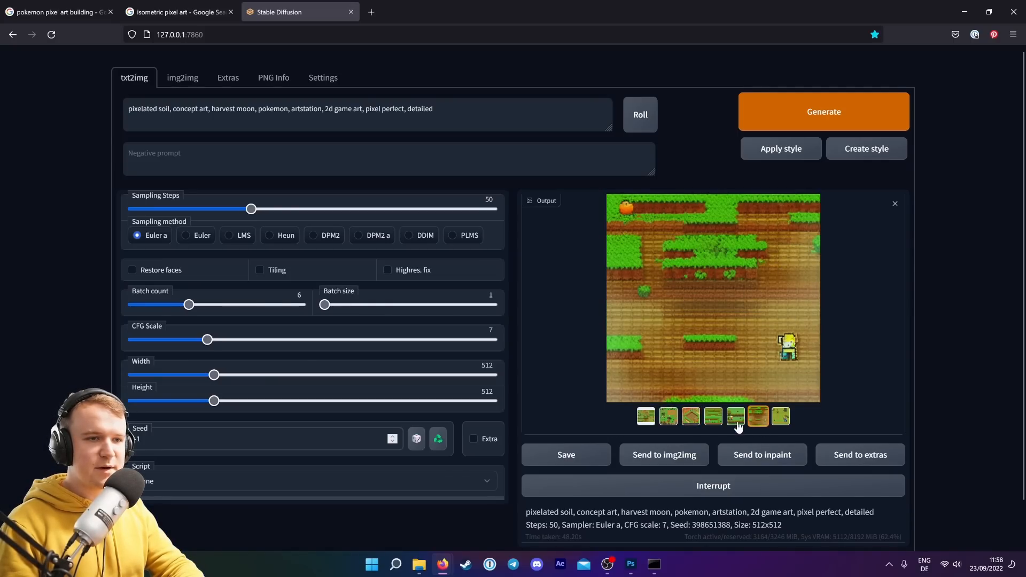
left_click(737, 424)
left_click(711, 421)
left_click(670, 419)
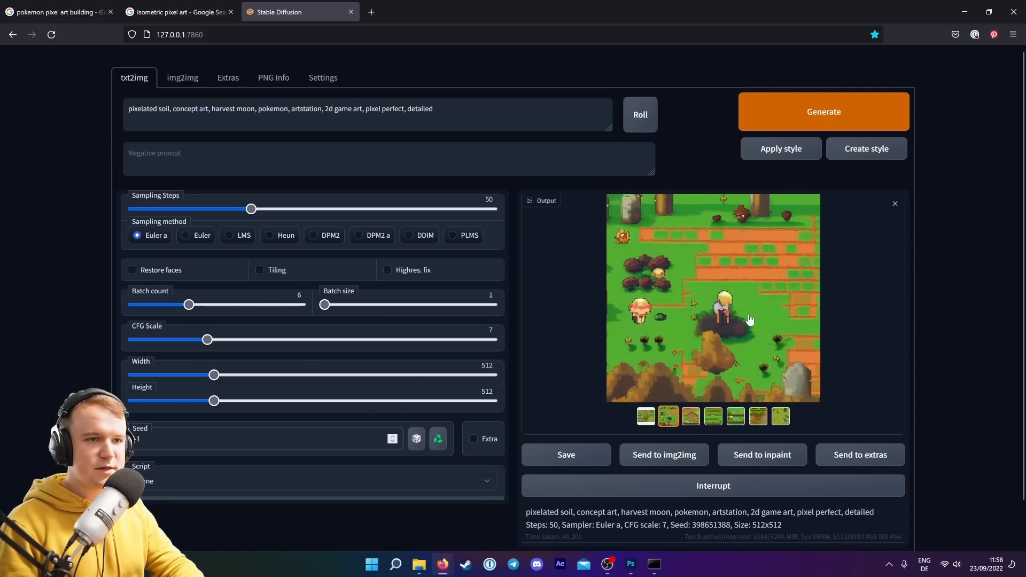
left_click(780, 419)
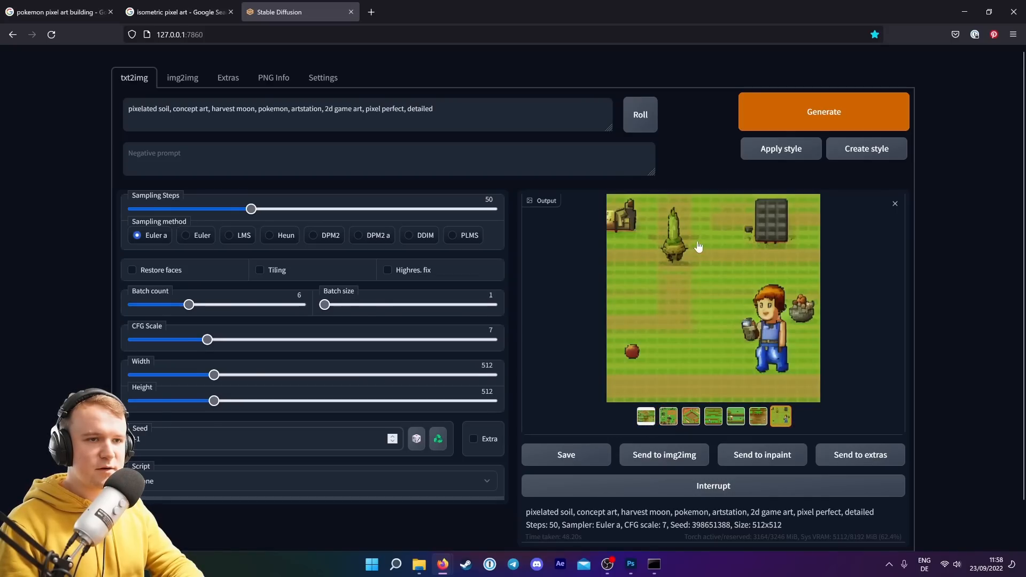
left_click(766, 421)
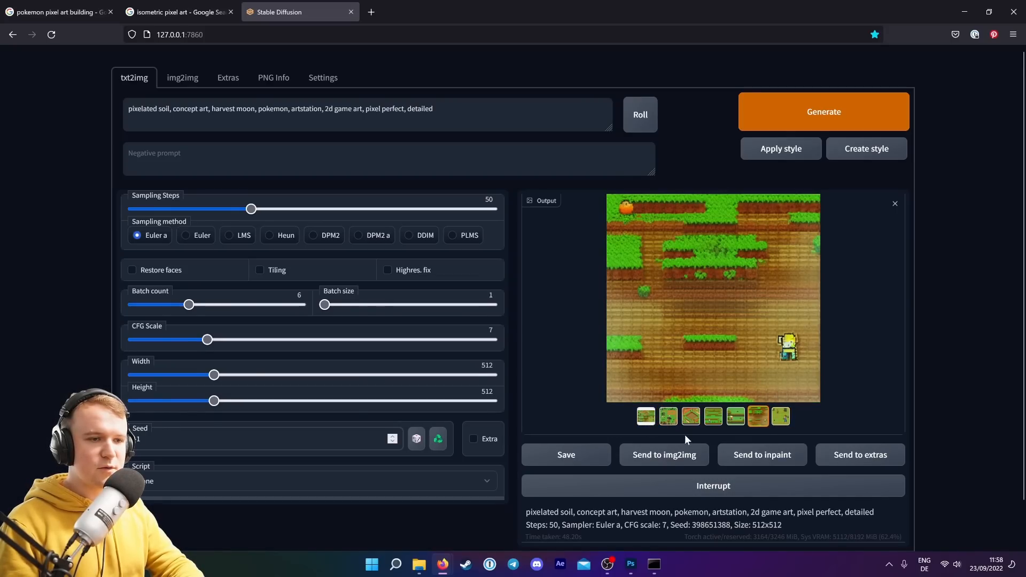
Copy the soil prompt and send the brown dirt-field image to img2img.
triple_click(420, 109)
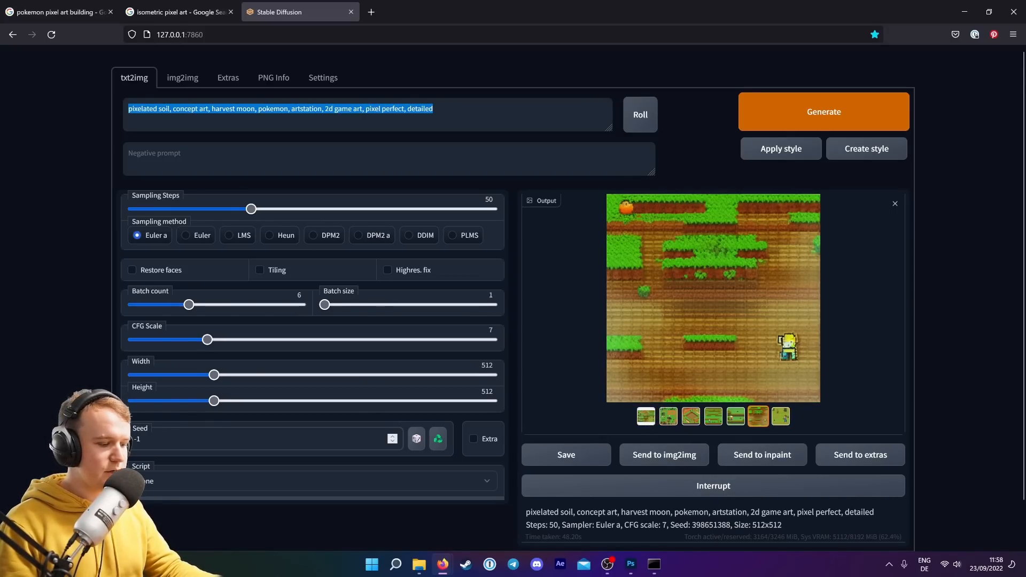
left_click(668, 455)
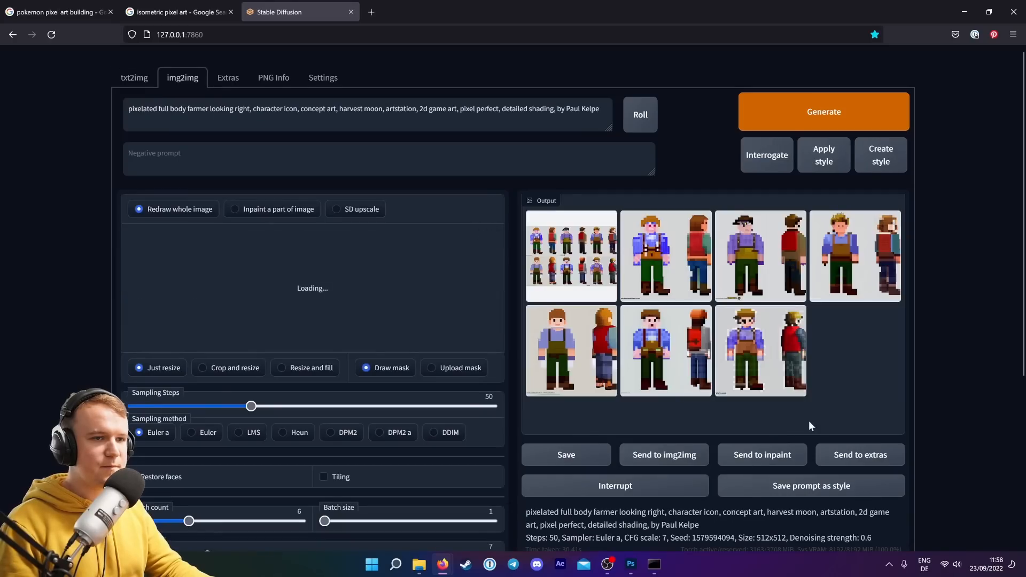
left_click(482, 235)
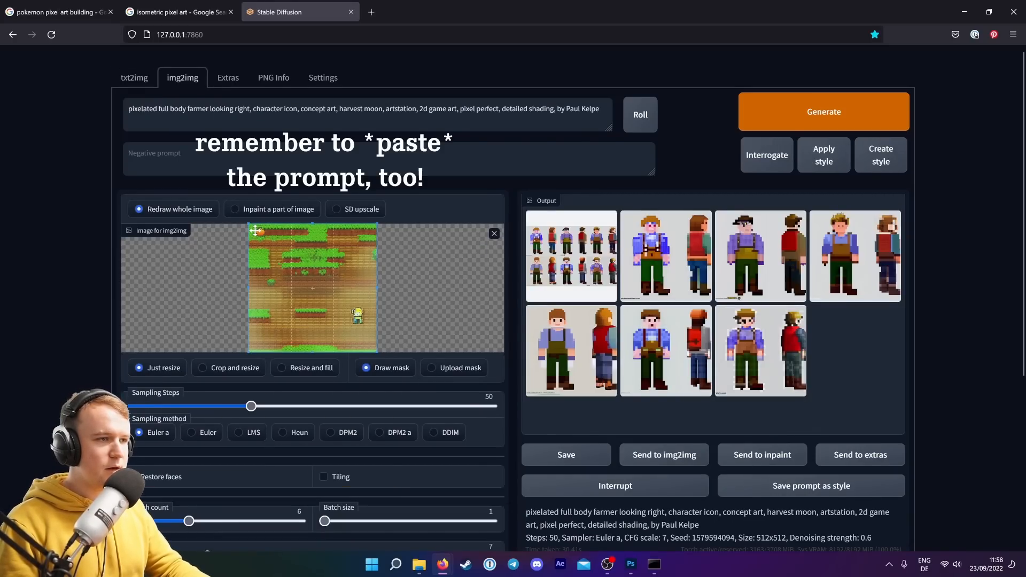
left_click_drag(248, 223, 287, 274)
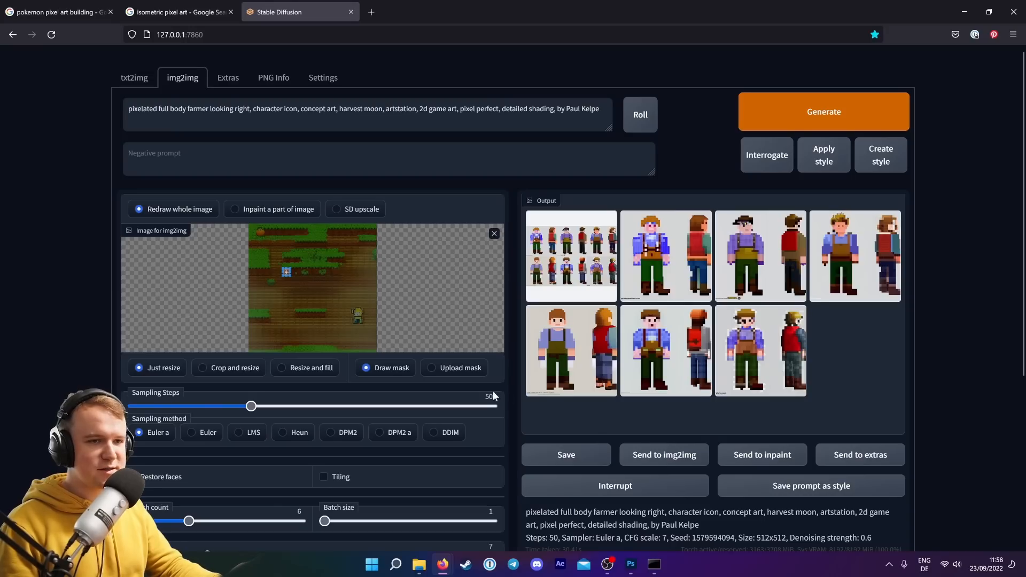
Enable Tiling, set denoising strength to 0.4, paste the soil prompt and generate.
left_click(324, 477)
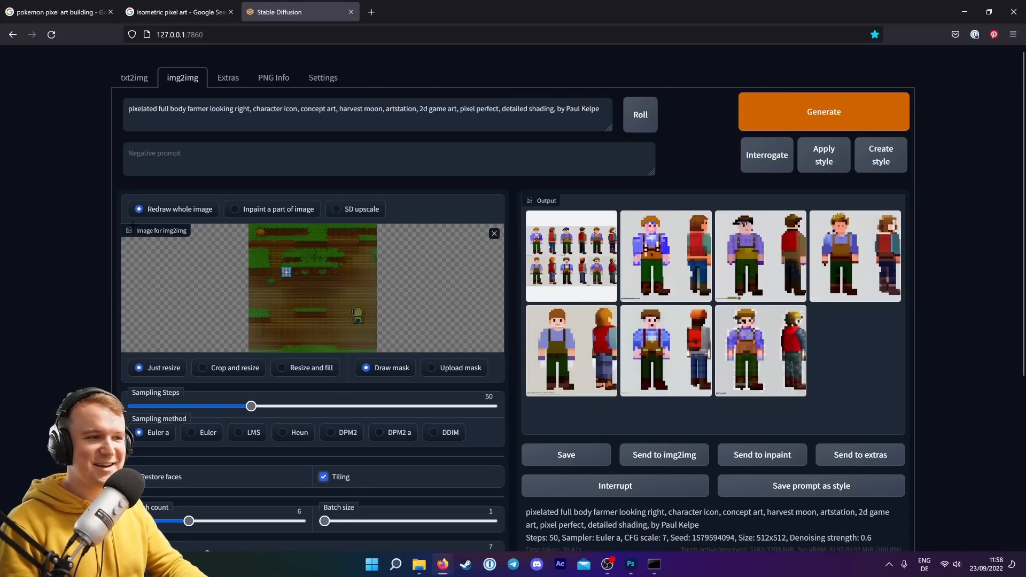
scroll(284, 260, "down", 3)
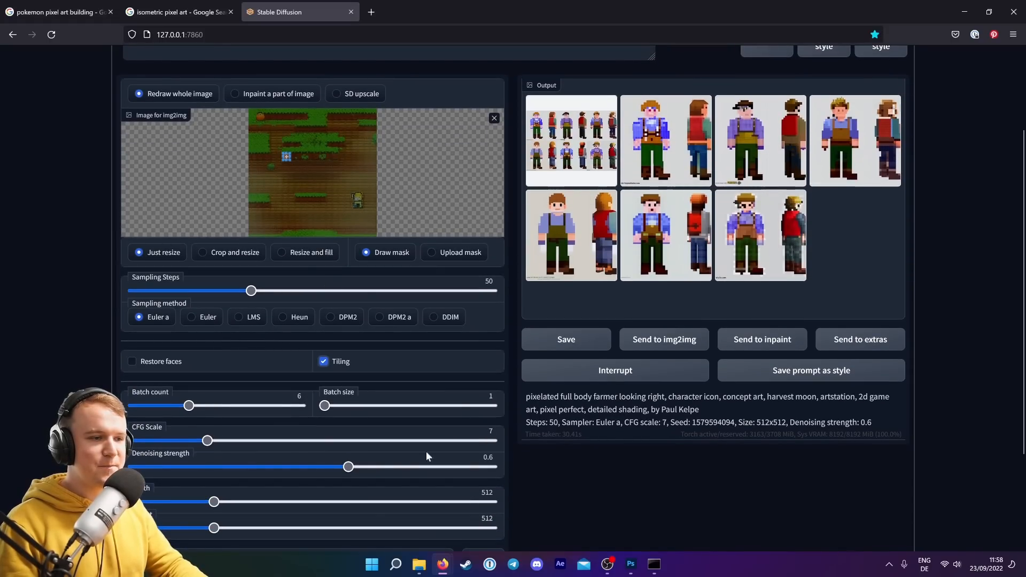
left_click_drag(349, 467, 276, 467)
scroll(79, 344, "up", 3)
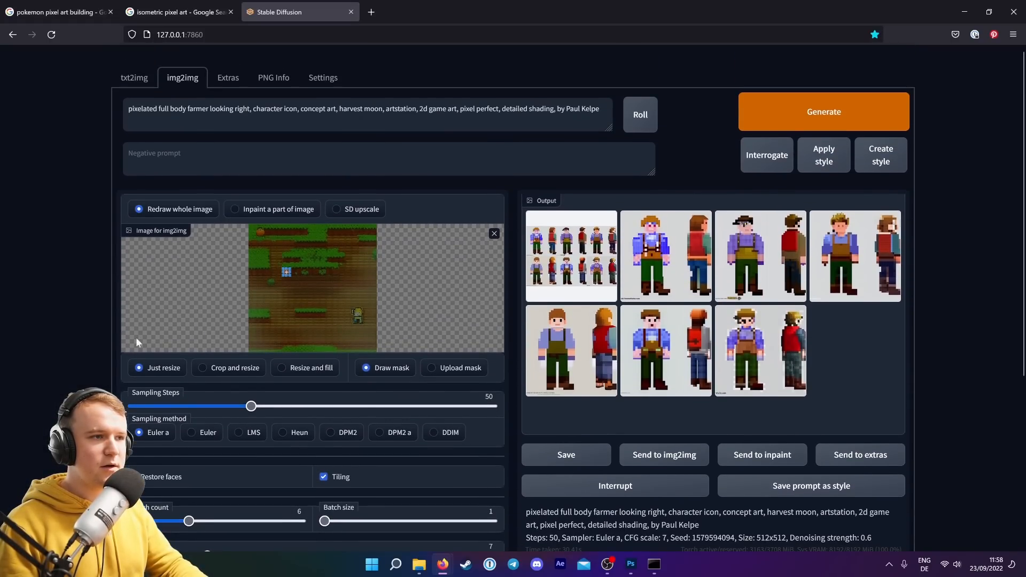
left_click(825, 112)
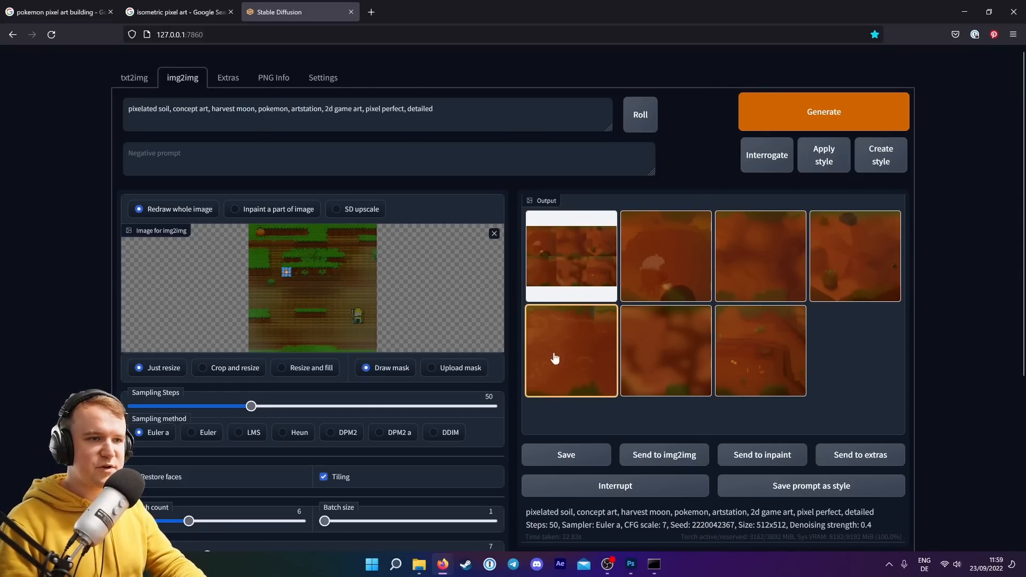
Compare the tiled soil results one by one and clear the img2img input image.
left_click(584, 355)
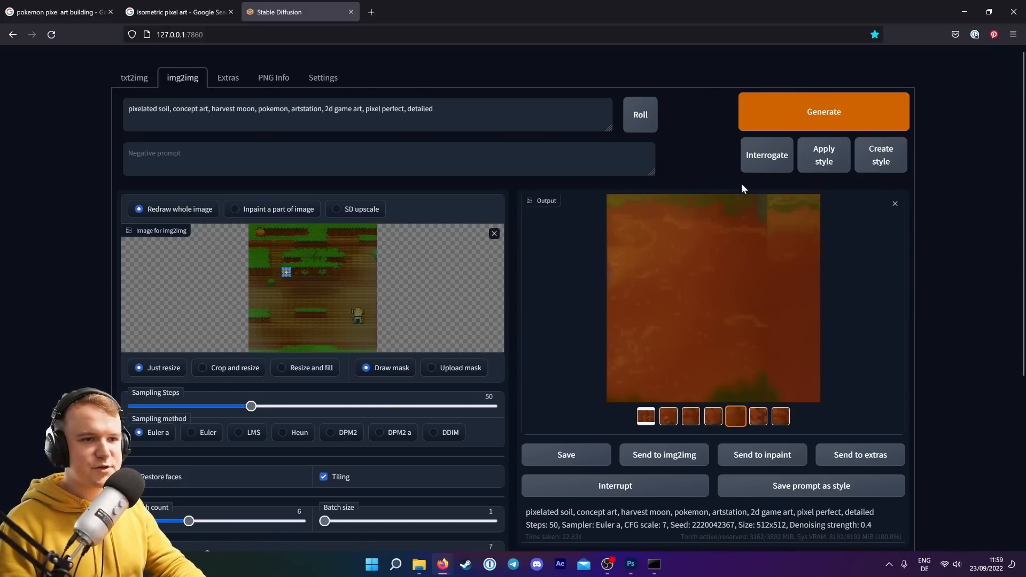
left_click(690, 418)
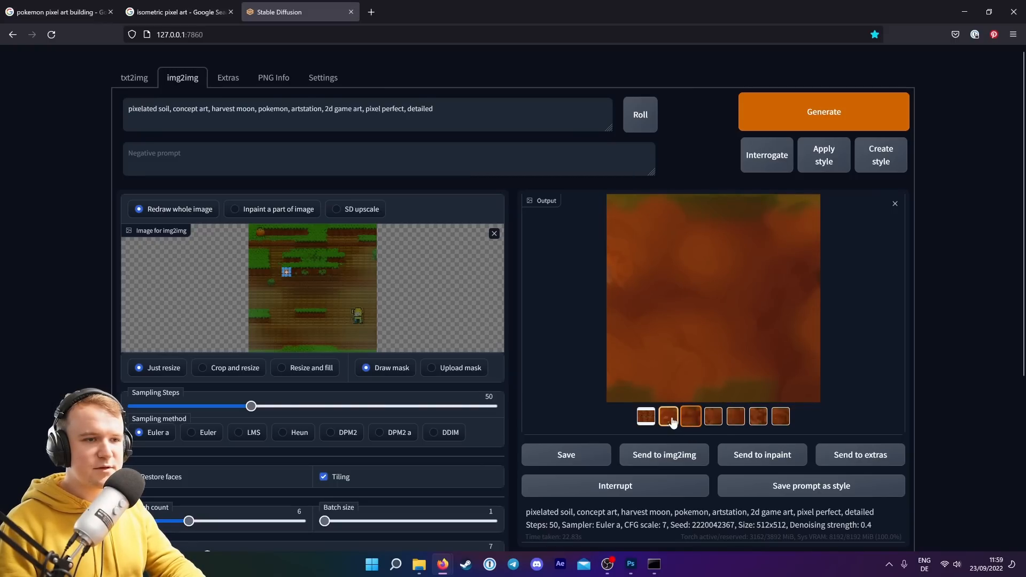
left_click(672, 420)
left_click(688, 421)
left_click(719, 419)
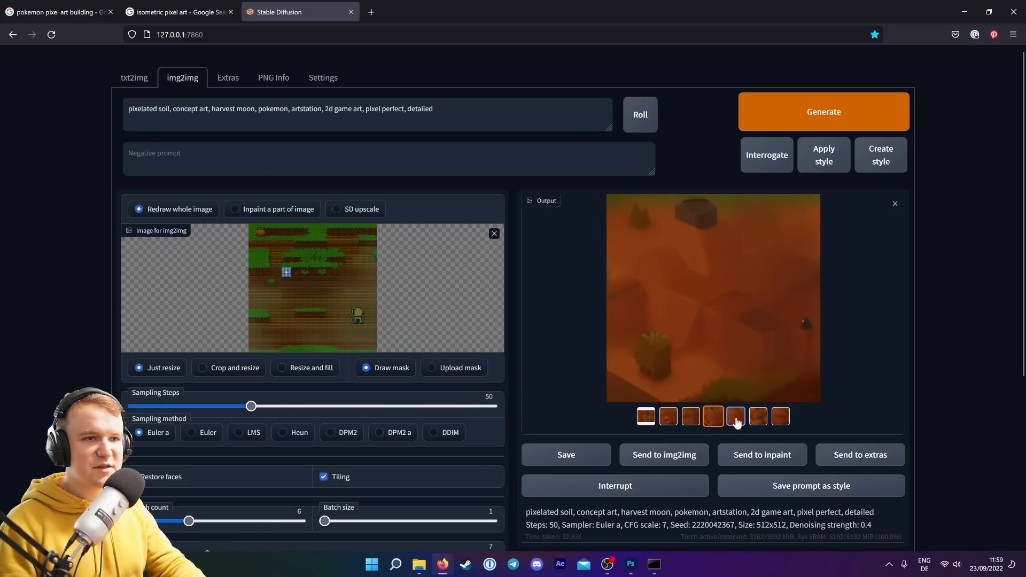
left_click(736, 420)
left_click(758, 420)
left_click(778, 422)
left_click(737, 421)
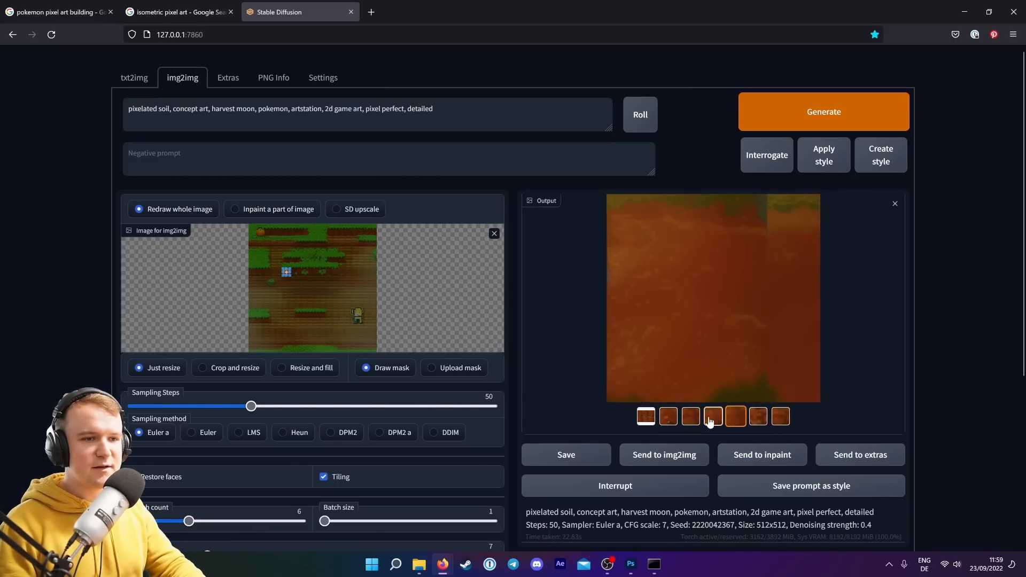
left_click(713, 420)
left_click(697, 420)
left_click(715, 422)
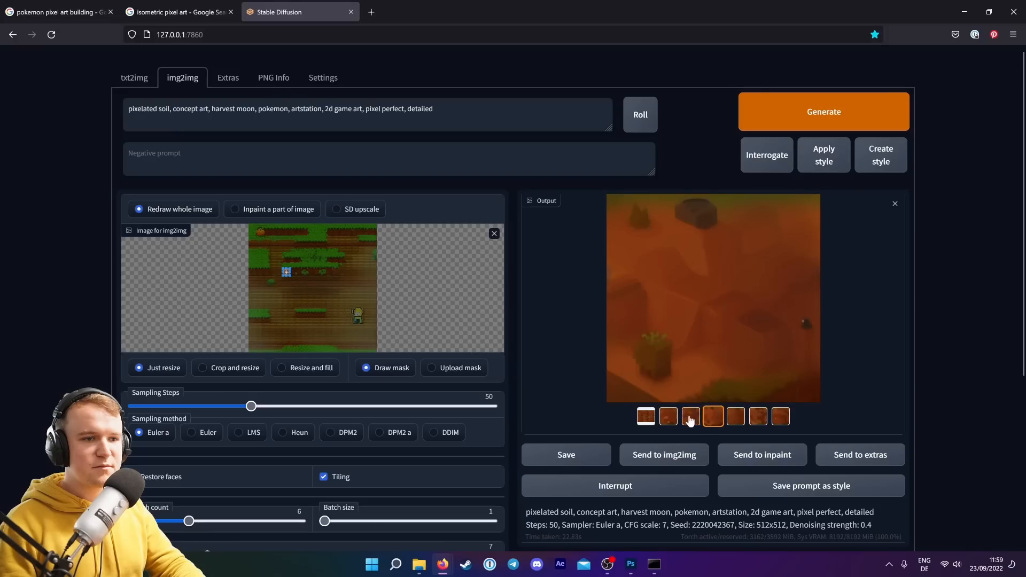
left_click(672, 421)
left_click(708, 423)
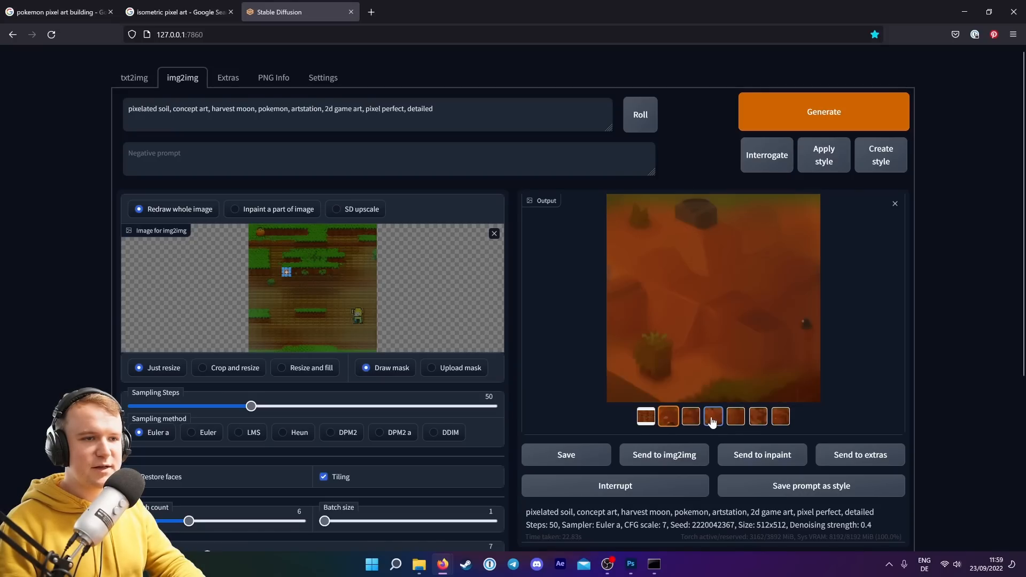
left_click(689, 423)
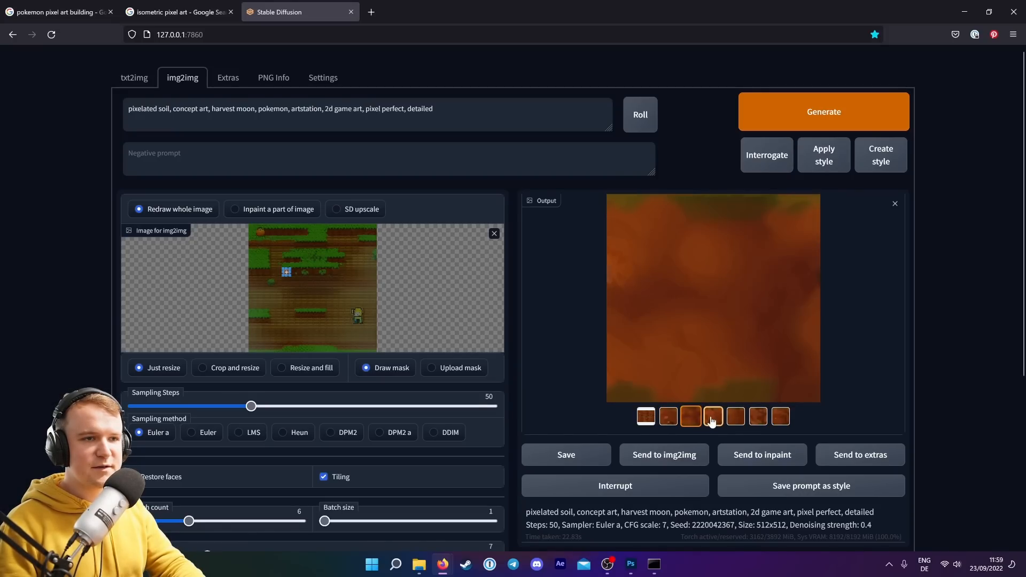
left_click(716, 421)
left_click(495, 234)
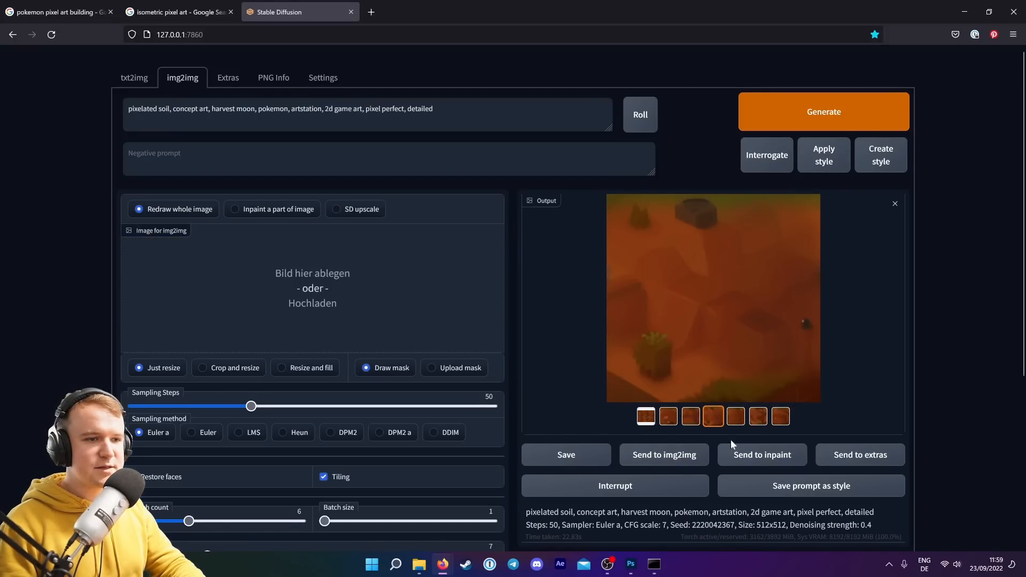
Send the selected tiled soil result back to img2img and shrink the crop box to its central area.
left_click(653, 455)
left_click(480, 235)
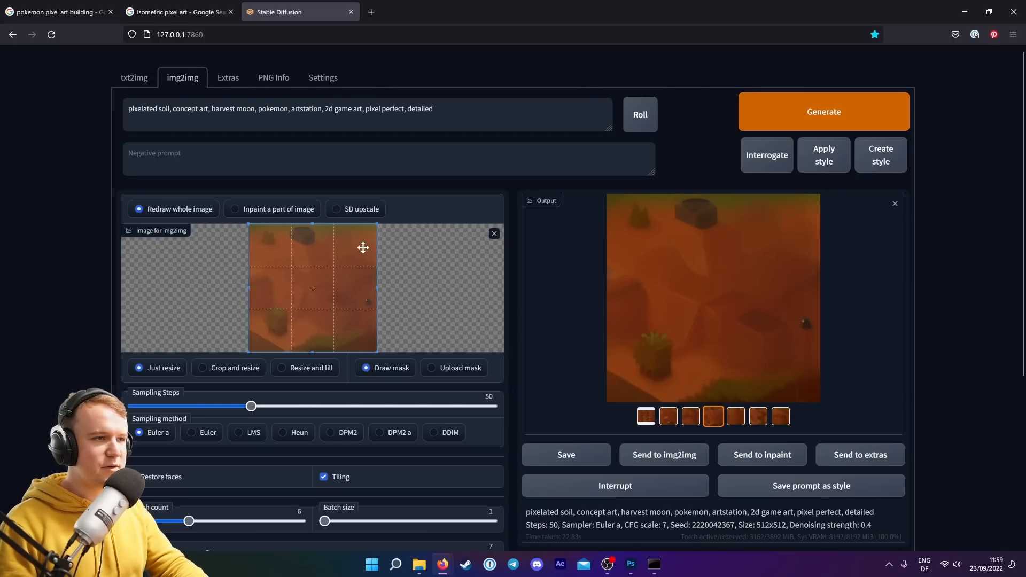
mouse_move(377, 225)
left_mouse_down()
mouse_move(367, 256)
mouse_move(346, 266)
left_mouse_up()
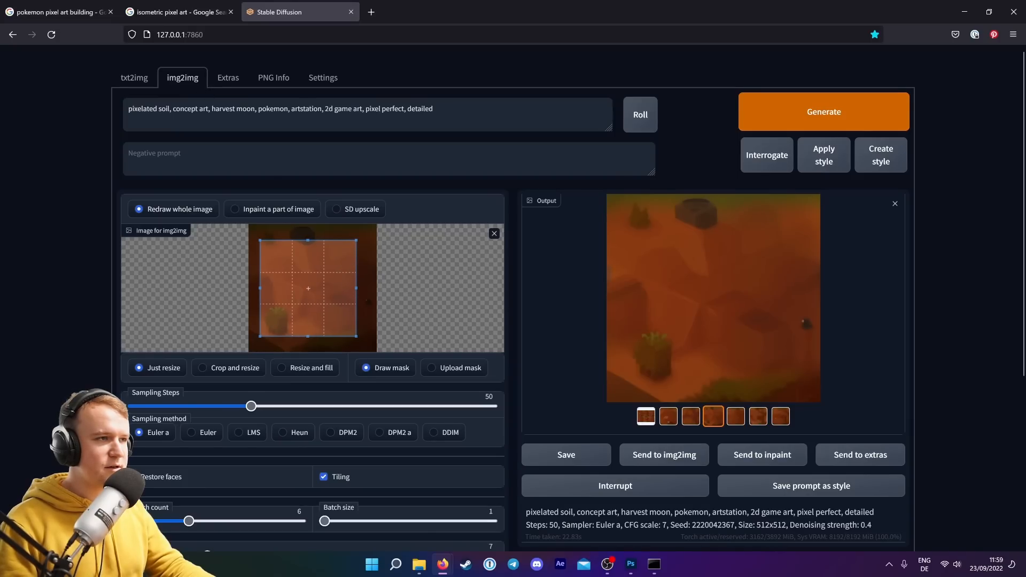
Change the prompt to "pixelated soil with stones", set denoising strength to about 0.52, and generate.
type("with ")
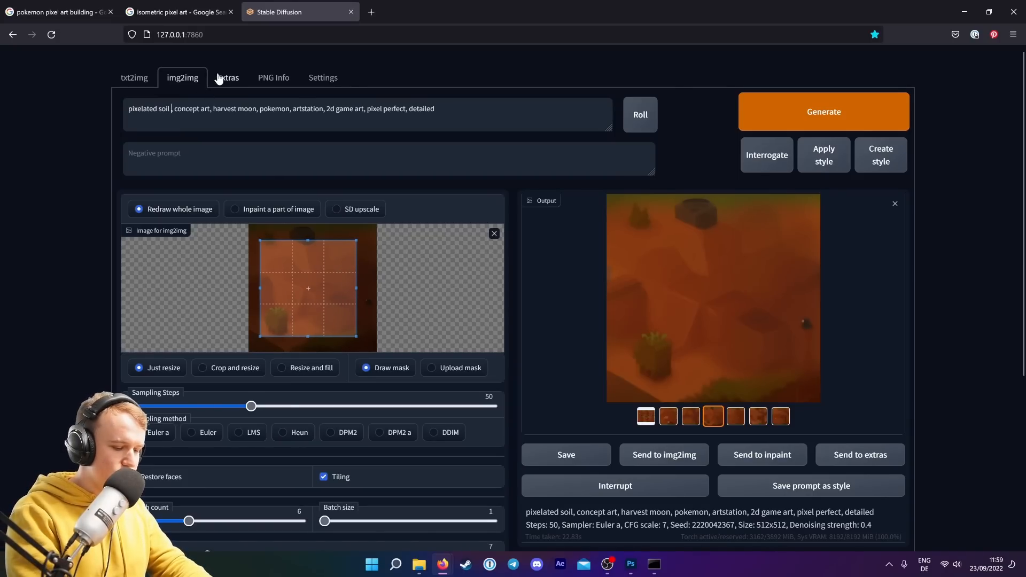
type("stones")
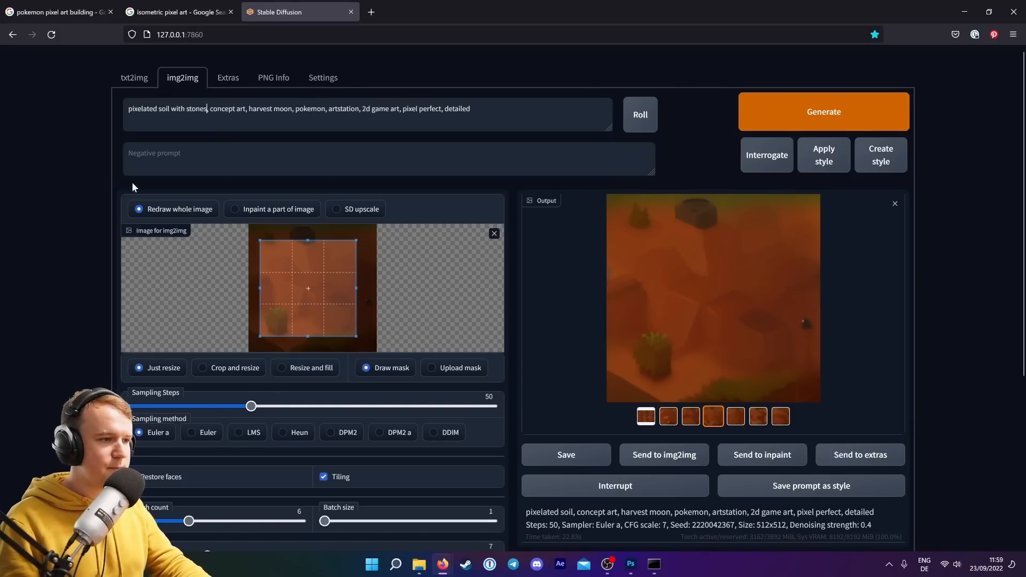
scroll(62, 217, "down", 1)
scroll(62, 220, "down", 4)
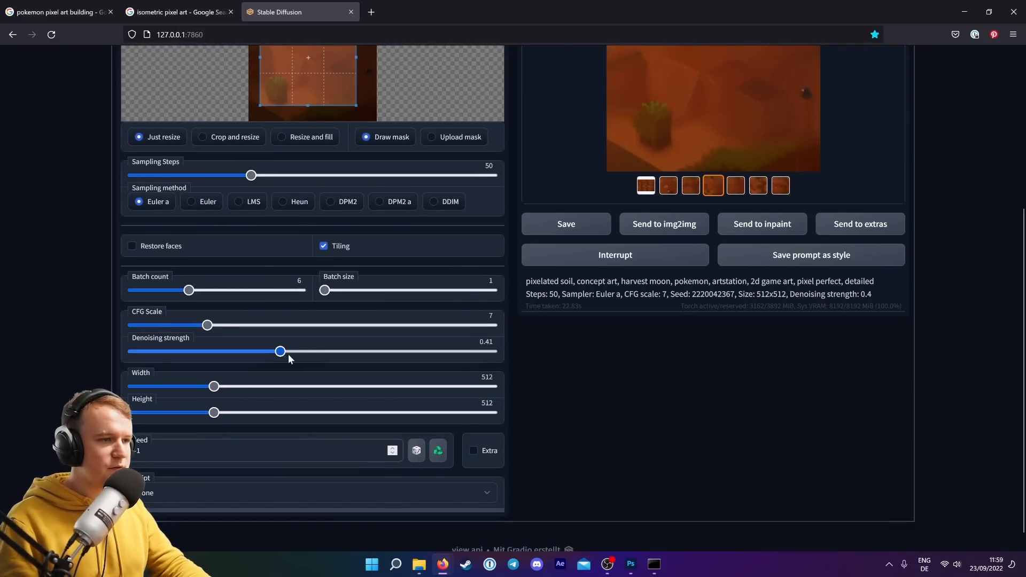
left_click(319, 351)
scroll(641, 374, "up", 5)
left_click(818, 113)
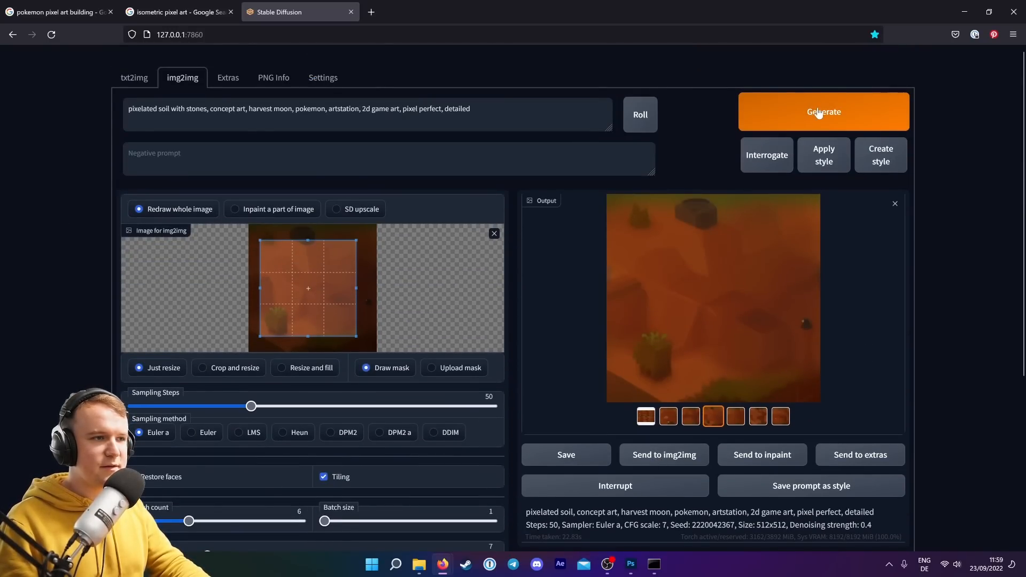
Compare the new stone-soil results one by one, ending on the third image.
left_click(690, 417)
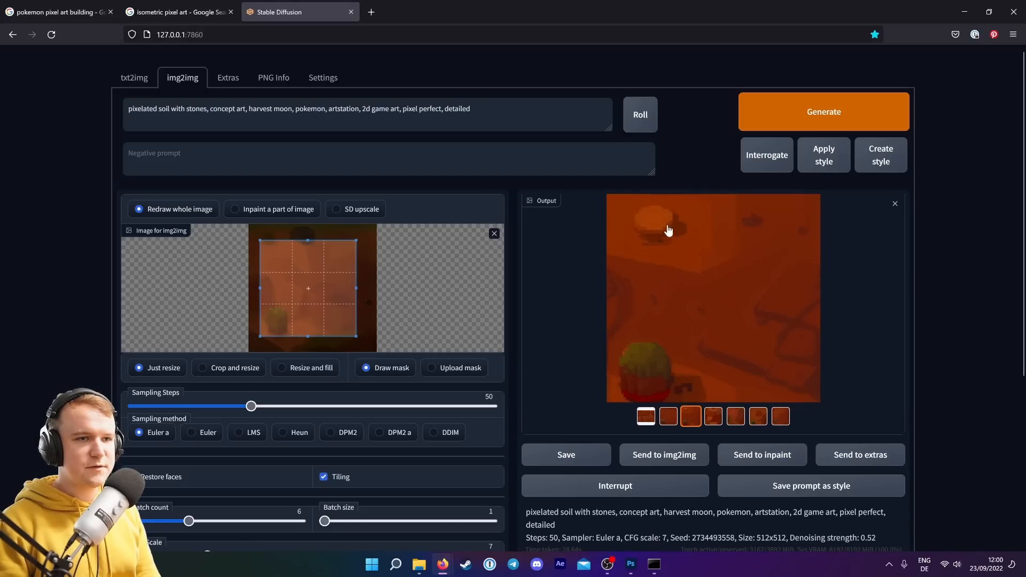
left_click(782, 419)
left_click(758, 416)
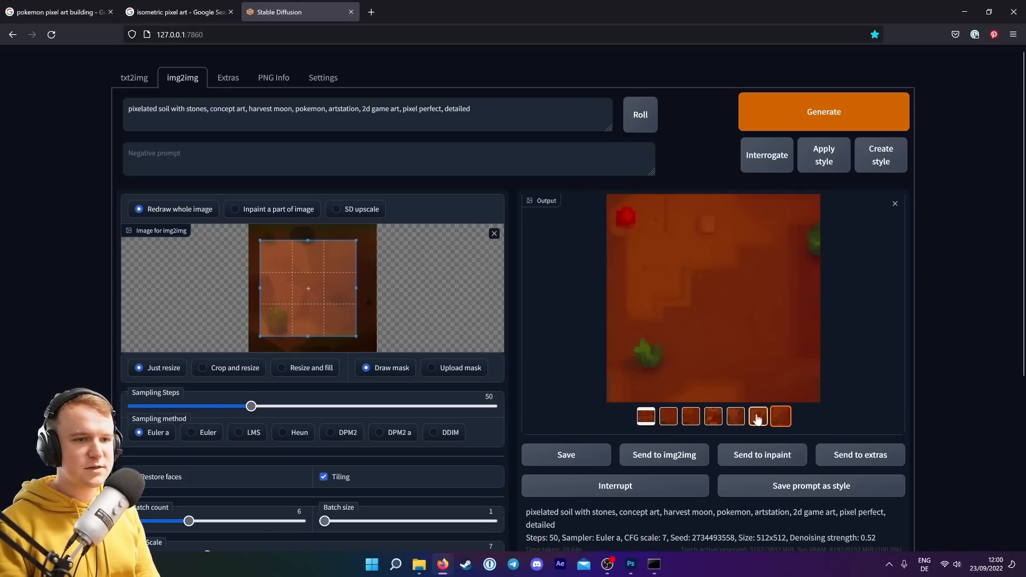
left_click(736, 417)
left_click(716, 417)
left_click(691, 417)
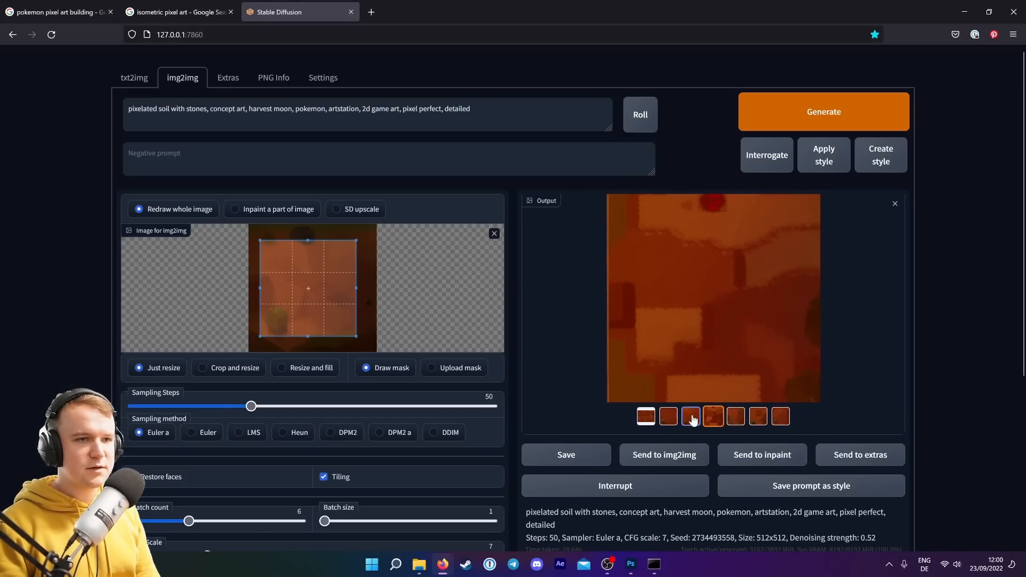
left_click(669, 417)
left_click(686, 419)
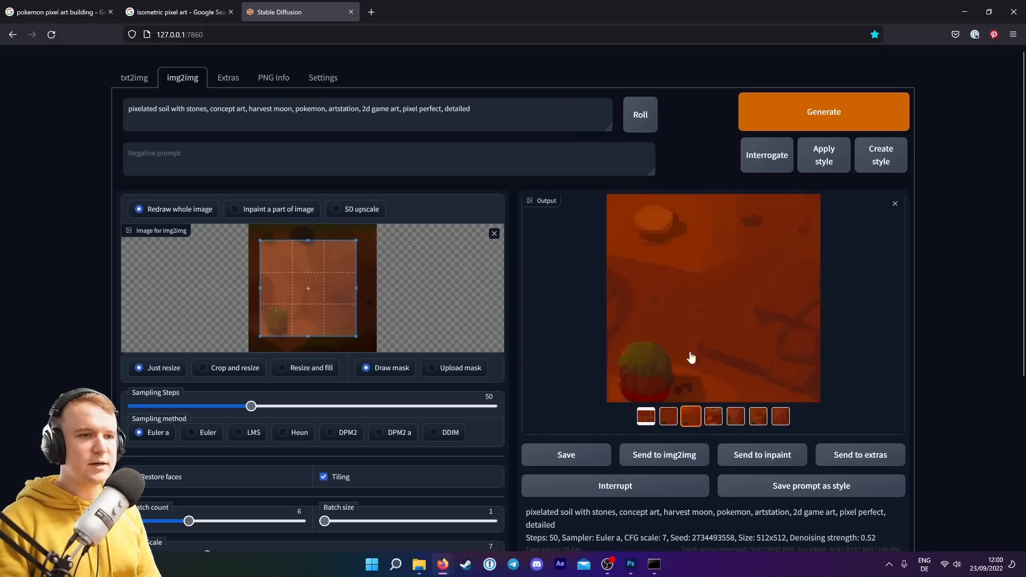
Copy the third stone-soil image and paste it into the 16x16 Photoshop document.
right_click(722, 268)
left_click(741, 315)
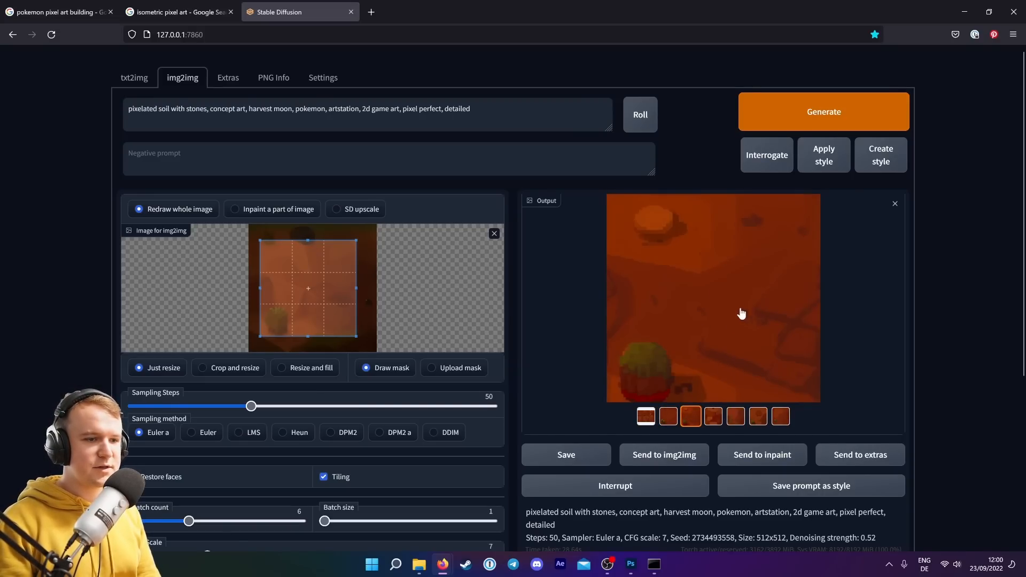
left_click(632, 565)
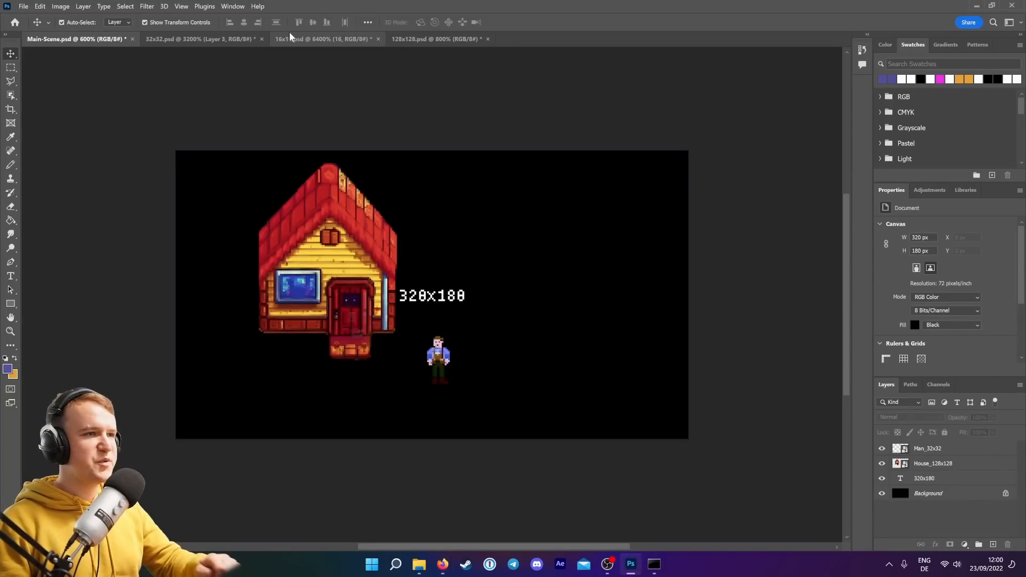
left_click(324, 40)
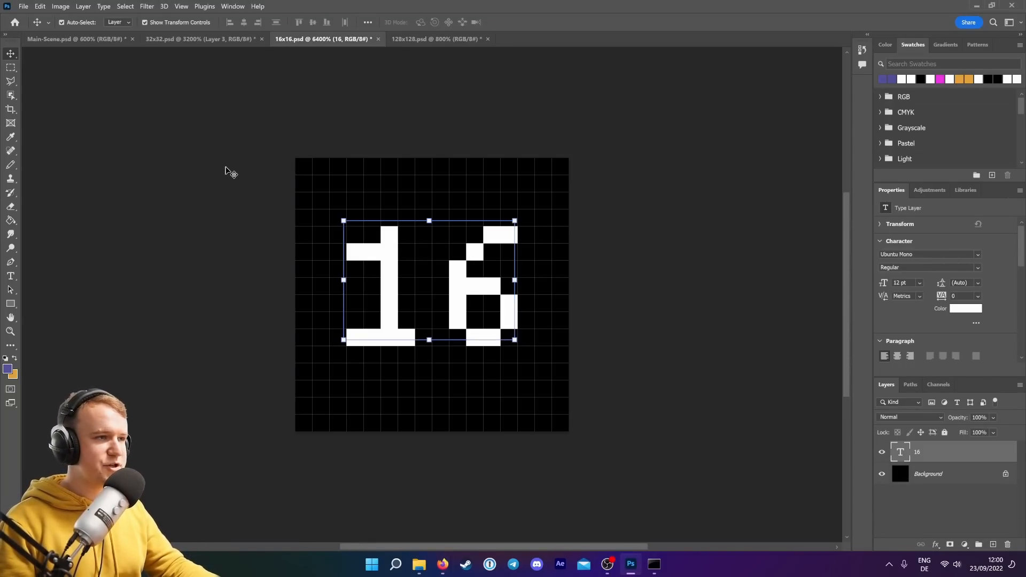
key("ctrl+v")
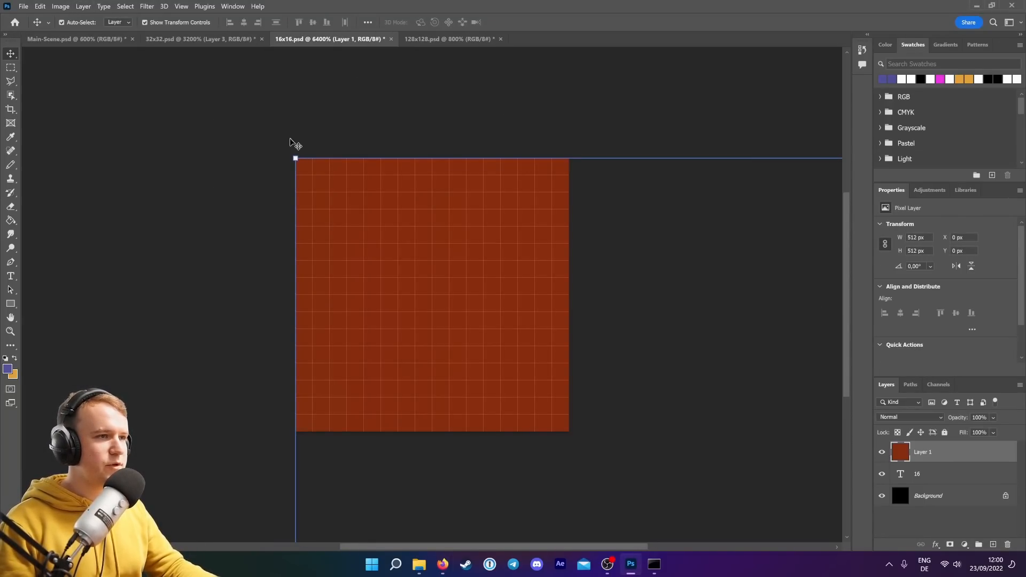
Scale the pasted soil image down to fit the 16 x 16 px canvas.
left_click_drag(294, 160, 372, 233)
left_click_drag(233, 25, 226, 27)
scroll(544, 303, "down", 3)
left_click_drag(758, 505, 285, 49)
scroll(355, 239, "down", 2)
key("ctrl+minus")
key("ctrl+minus")
key("ctrl+minus")
key("ctrl+minus")
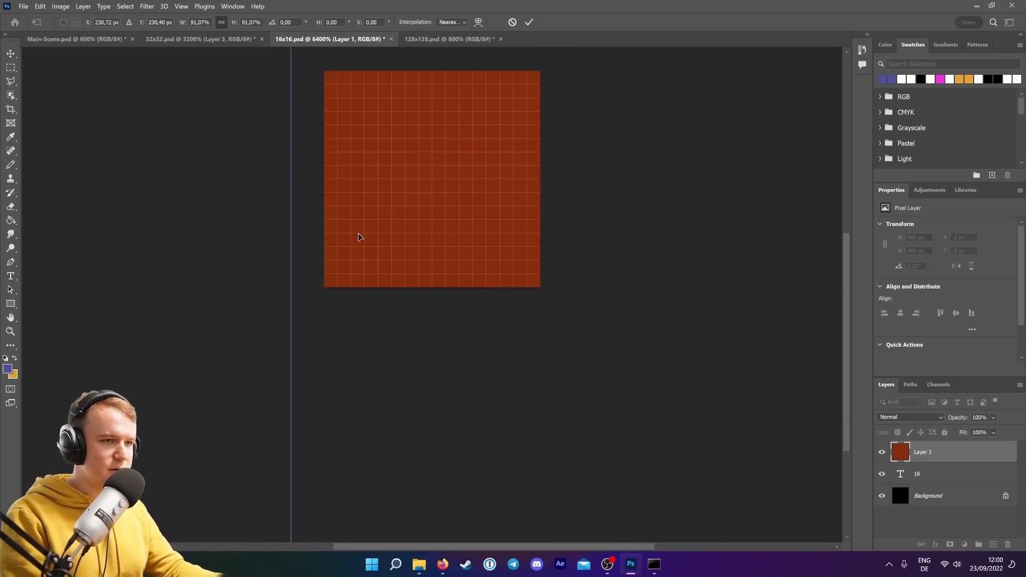
key("Escape")
key("ctrl+plus")
key("ctrl+plus")
key("ctrl+plus")
key("ctrl+plus")
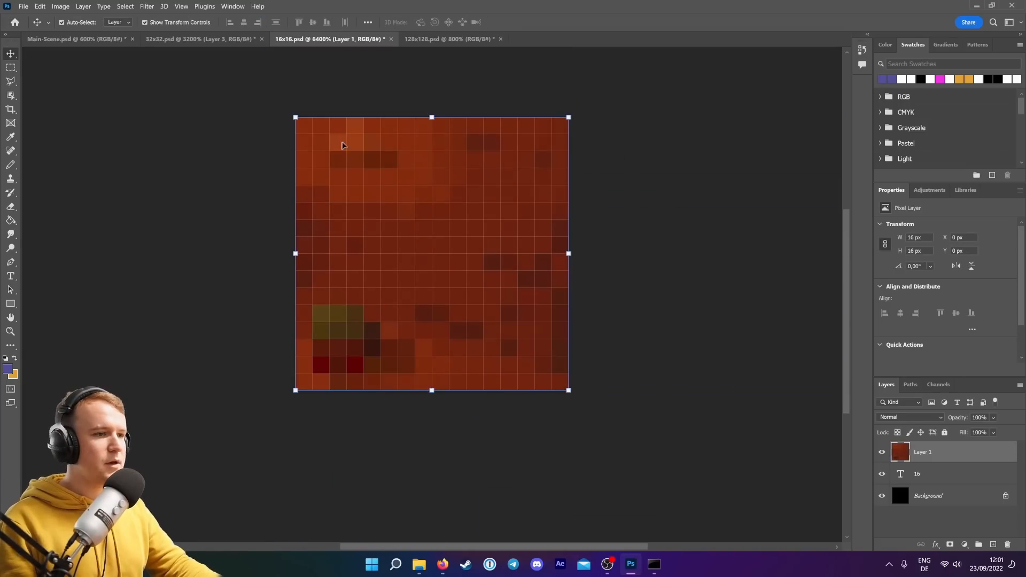
With the Pencil, sample a soil color from the texture and repaint the greenish and red pixels at the lower left.
left_click(10, 165)
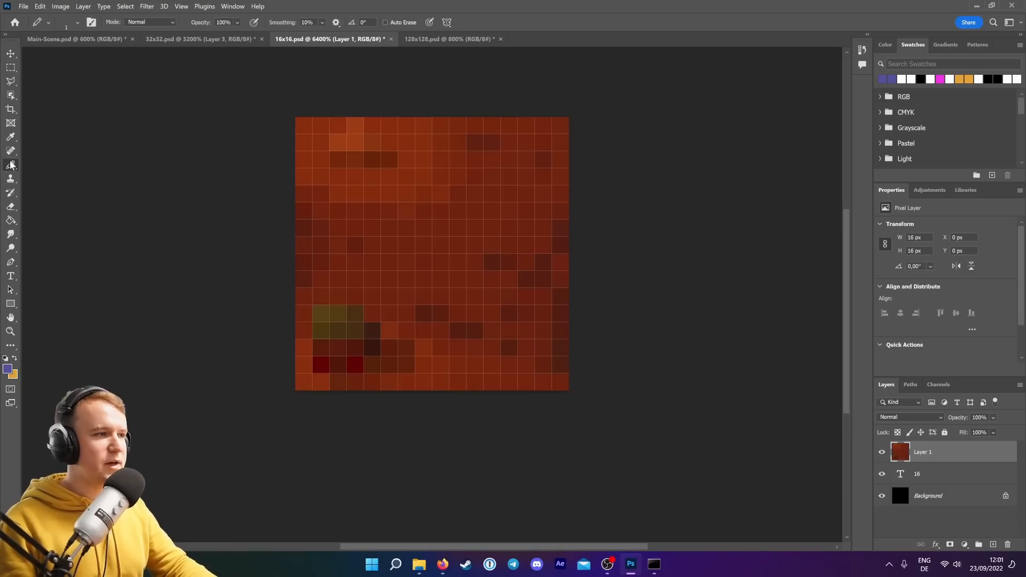
left_click(8, 370)
left_click(431, 310)
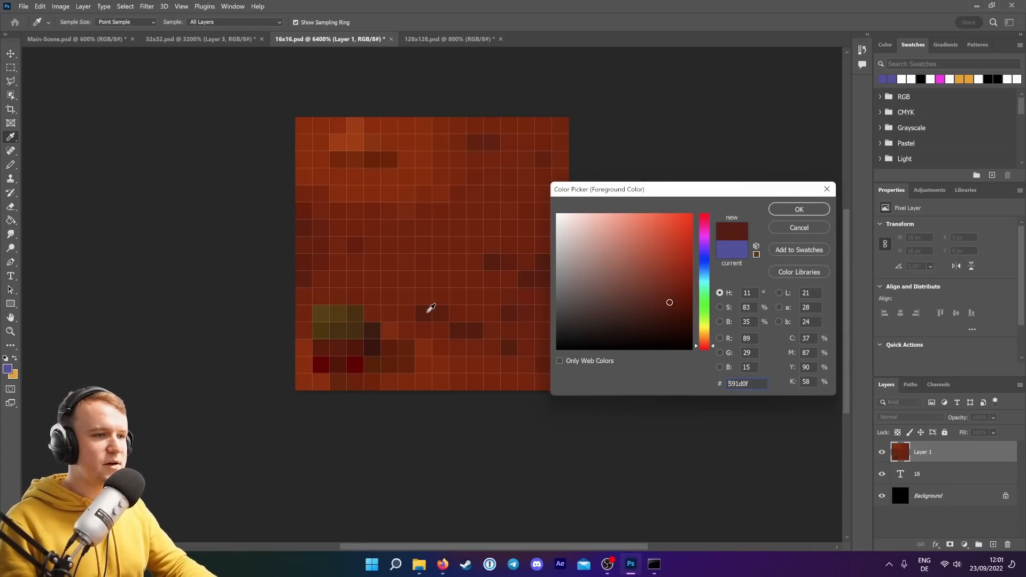
left_click(443, 330)
left_click(430, 359)
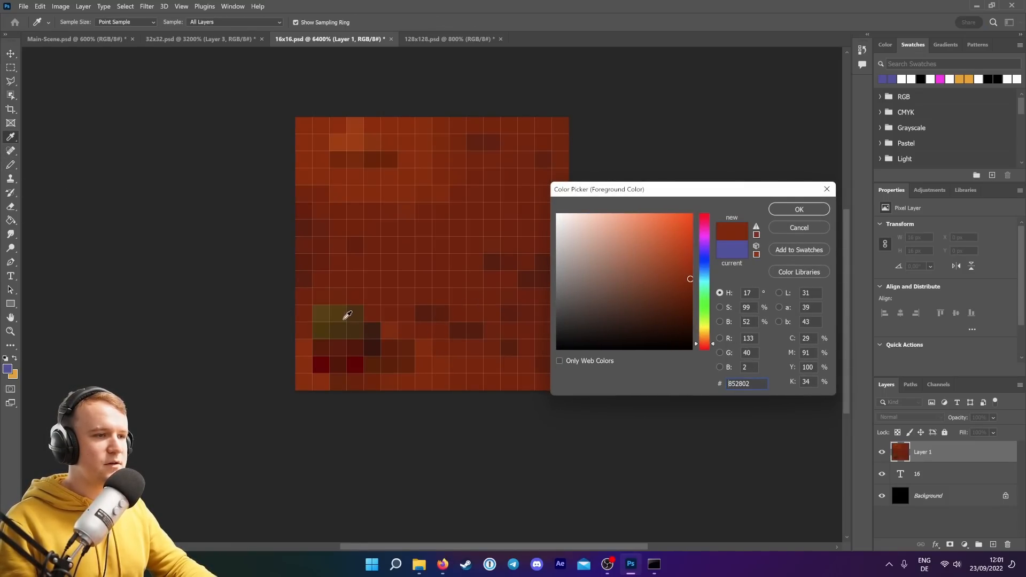
left_click(800, 209)
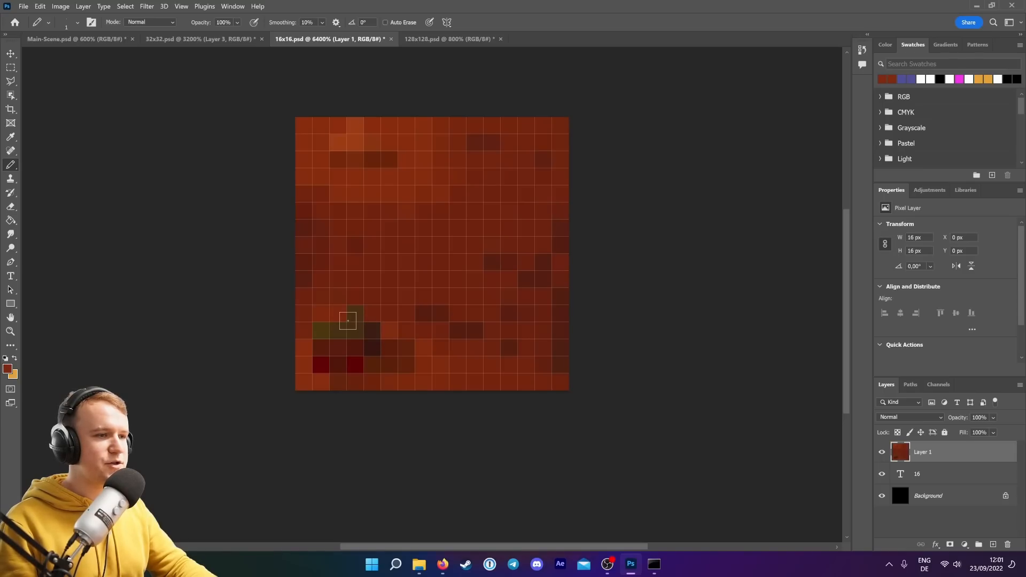
left_click(325, 330)
left_click(322, 365)
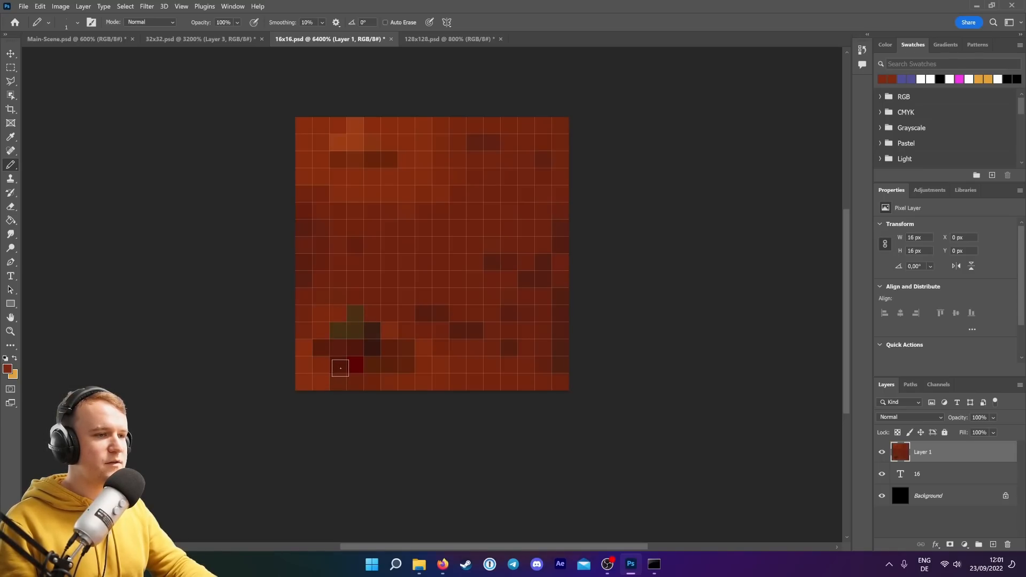
left_click(351, 366)
Sample another soil color and paint over the remaining greenish pixels in the lower-left area.
left_click(8, 369)
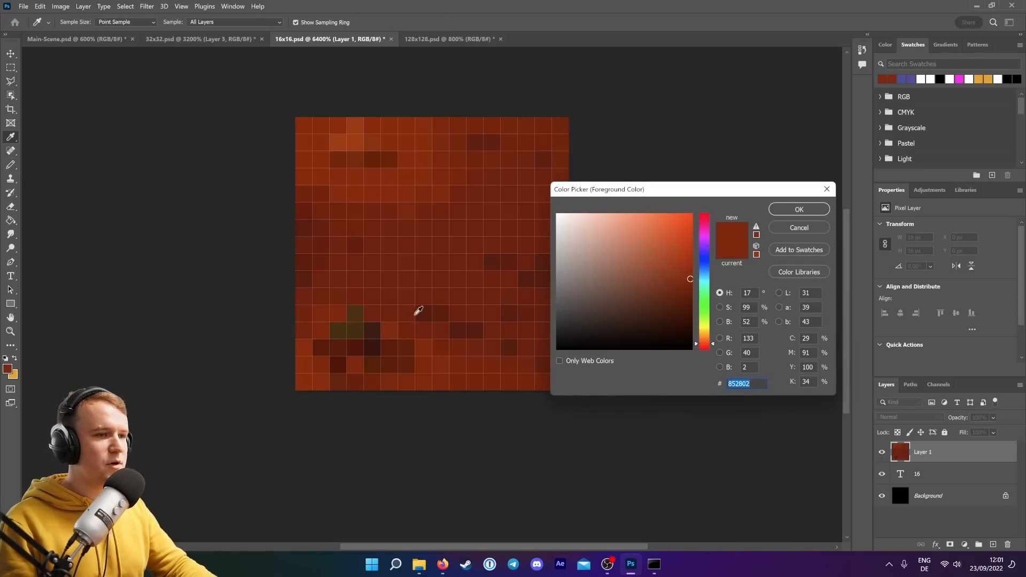
left_click(428, 310)
left_click(799, 209)
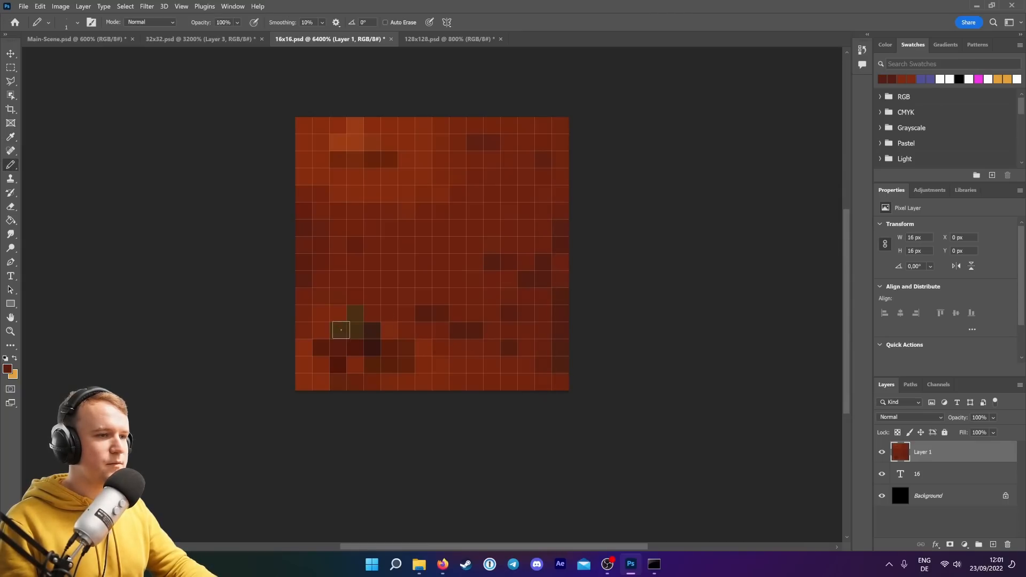
left_click(339, 330)
left_click(355, 330)
left_click(356, 314)
scroll(760, 383, "up", 3)
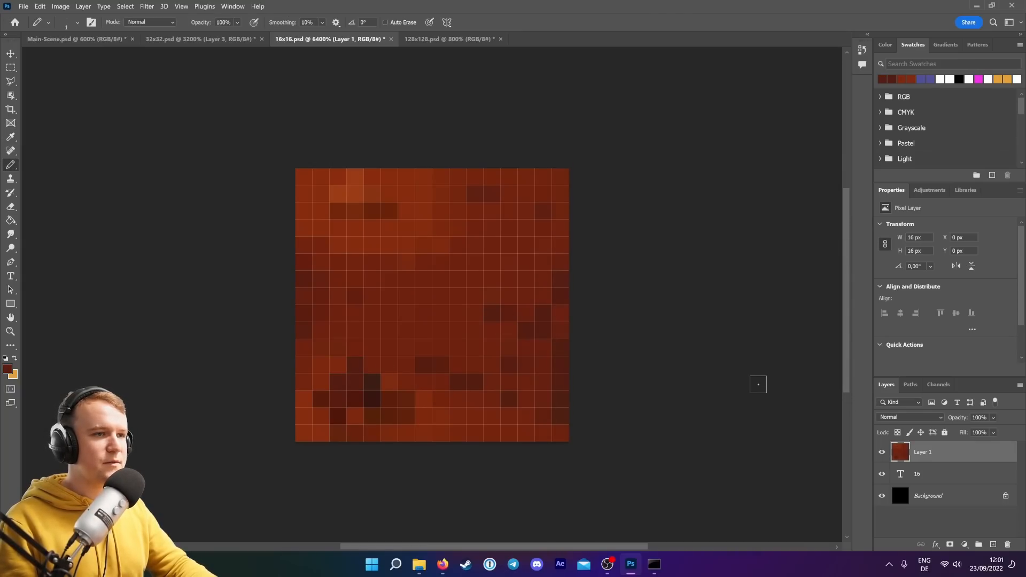
Define the 16x16 soil texture as a pattern named "Soil-16x16".
left_click(11, 54)
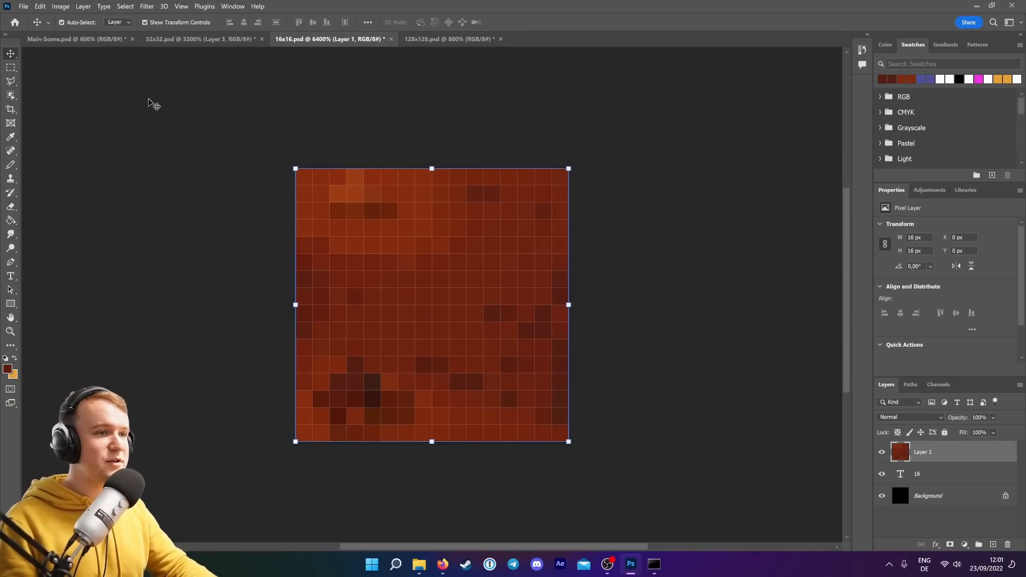
left_click(166, 102)
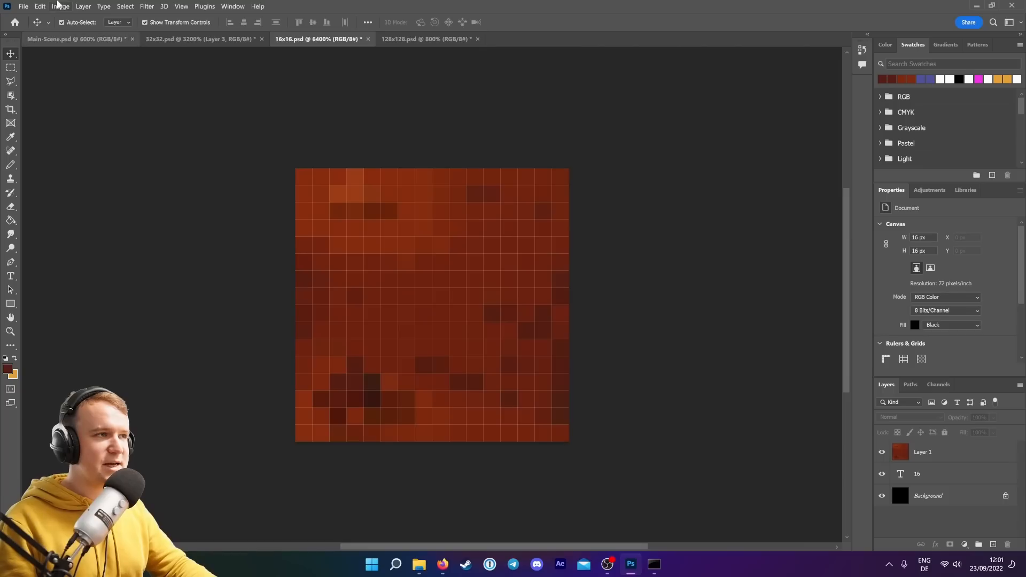
left_click(40, 7)
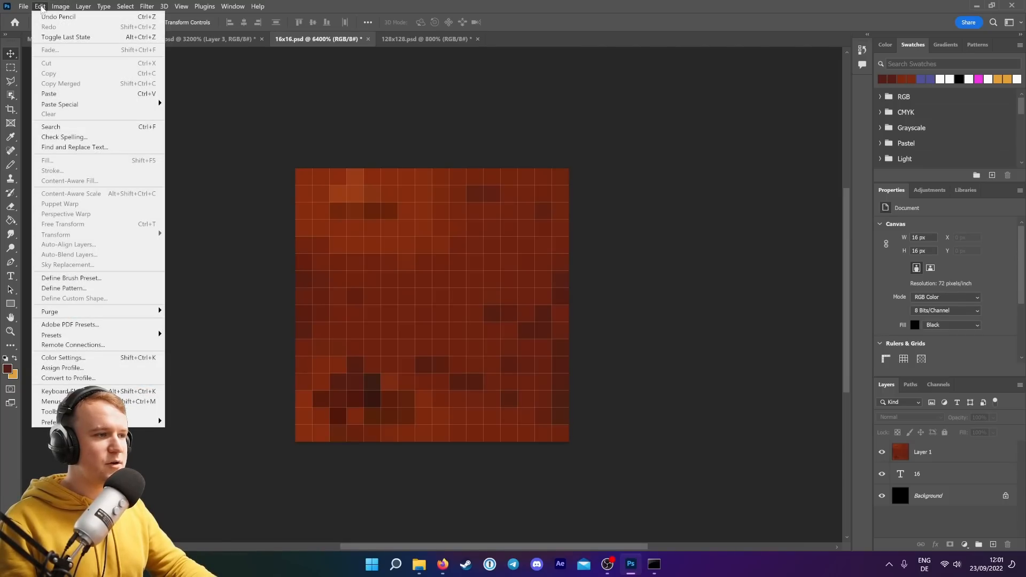
left_click(75, 288)
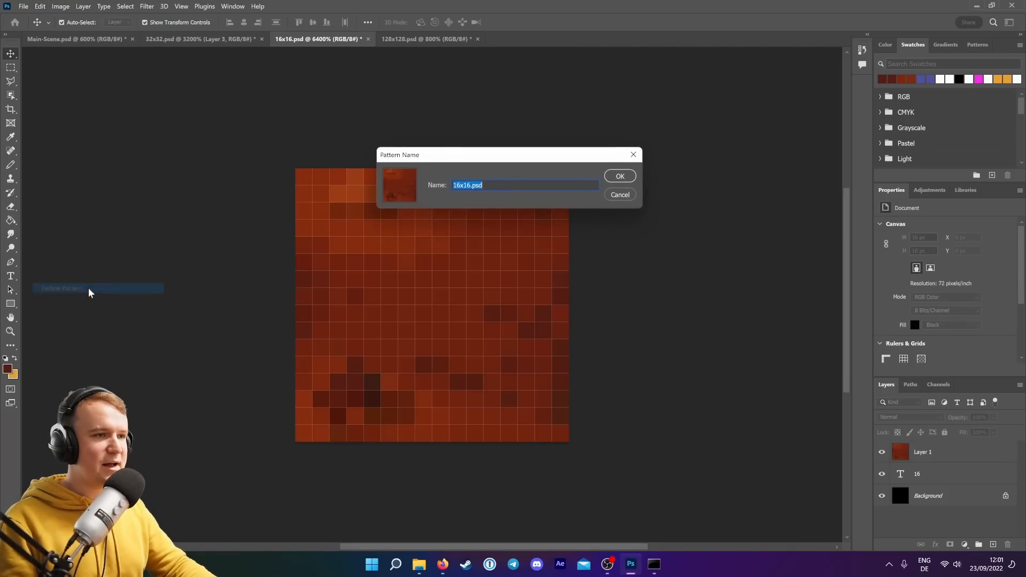
type("Soil-")
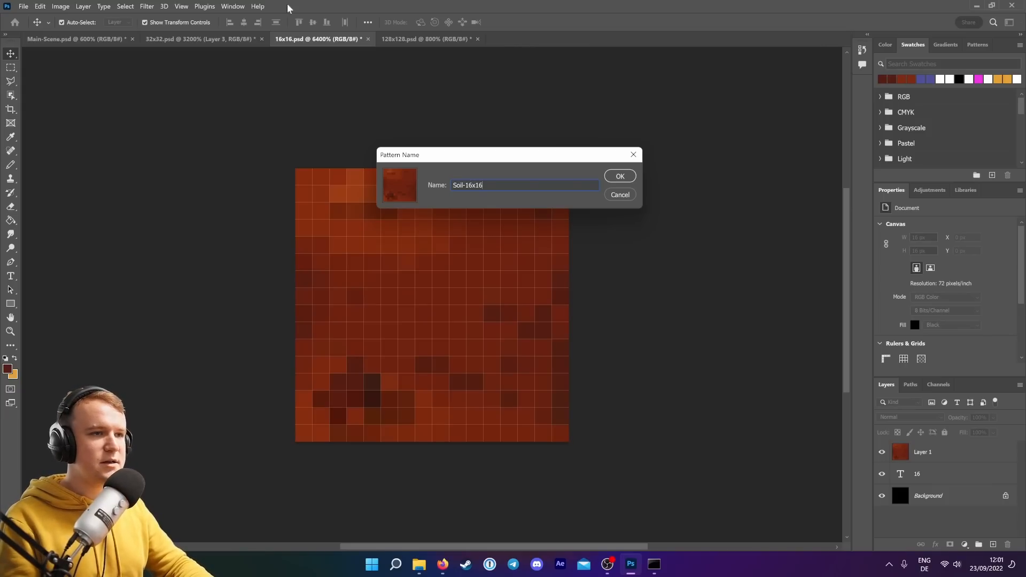
left_click(619, 176)
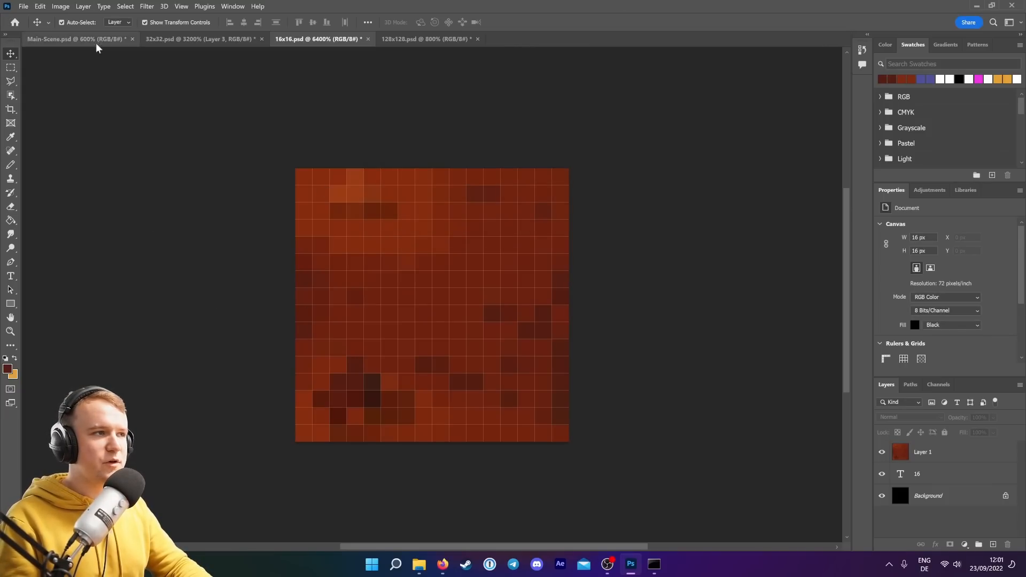
In the Main-Scene document, add a new layer and move it below the house and character layers.
left_click(68, 39)
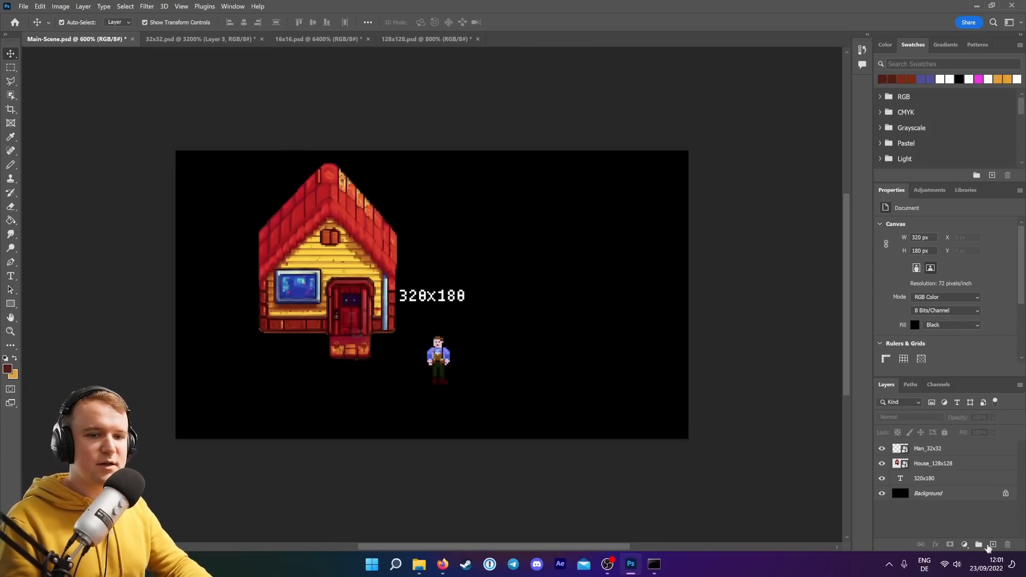
left_click(989, 547)
left_click_drag(931, 453, 930, 486)
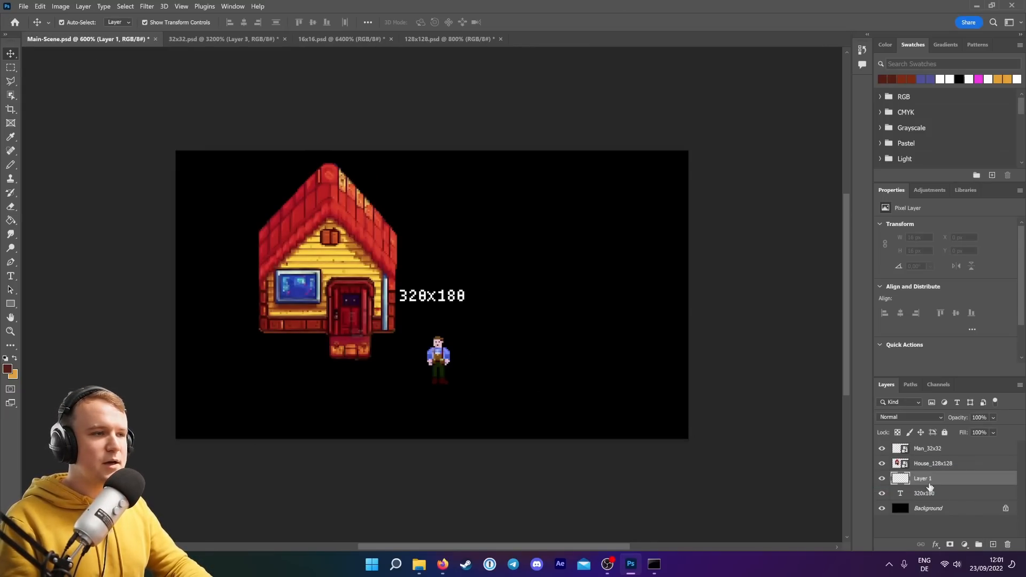
Fill the scene background with the Soil-16x16 pattern.
left_click(10, 221)
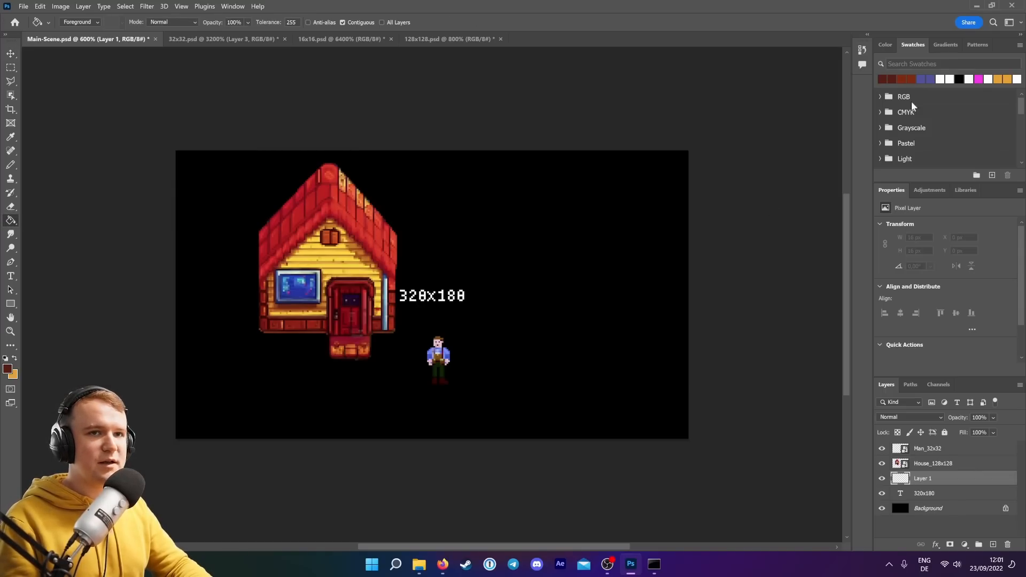
left_click(978, 45)
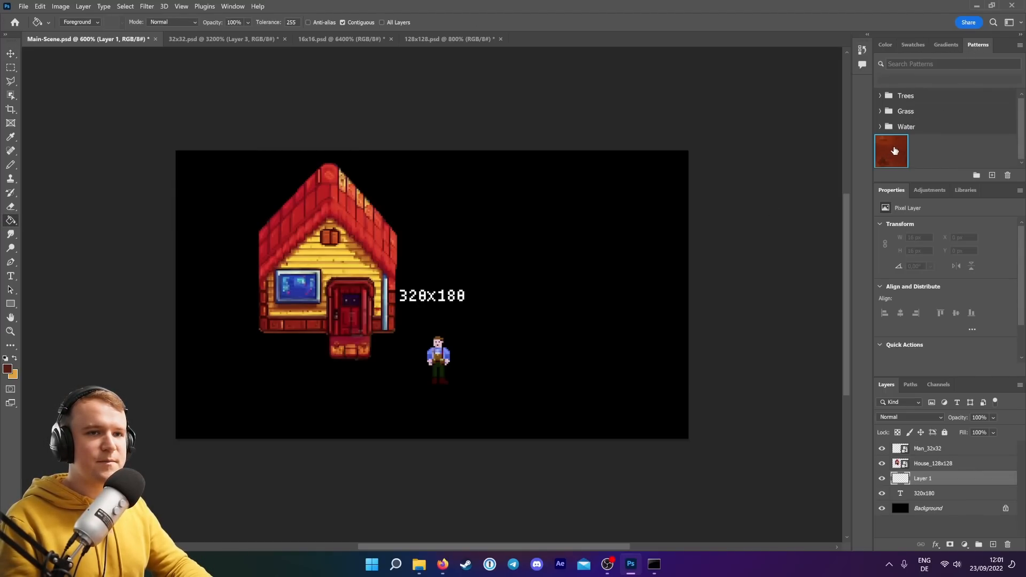
left_click(893, 147)
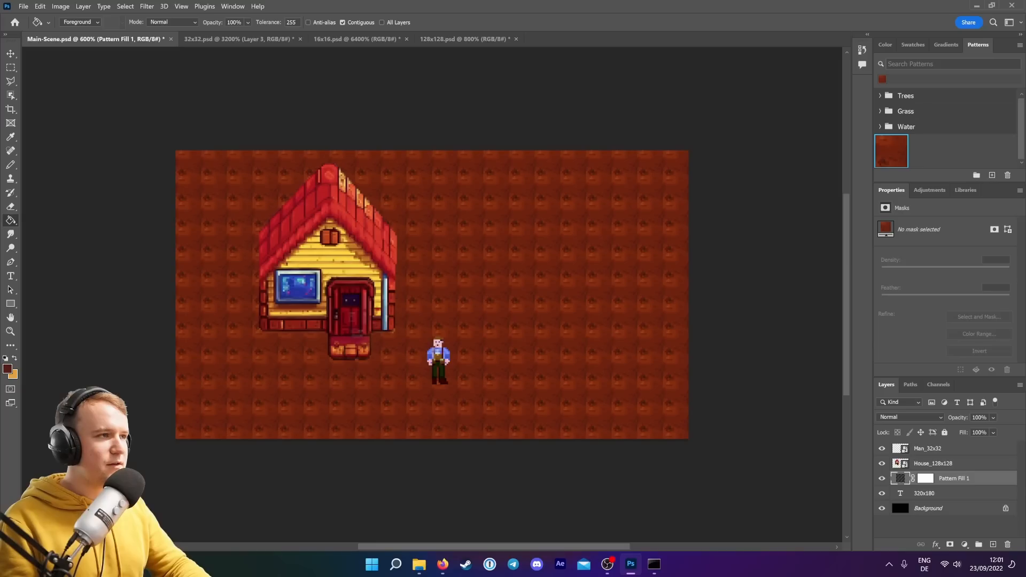
scroll(719, 322, "down", 2)
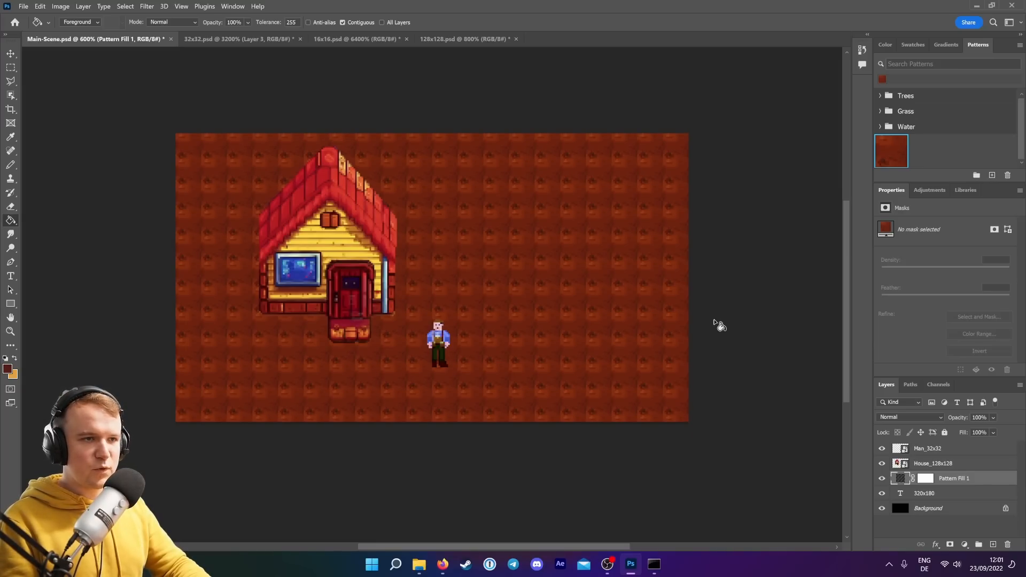
scroll(719, 322, "up", 3)
Define the soil layer of the 16x16 document as a pattern named Soil-16x16.
left_click(338, 40)
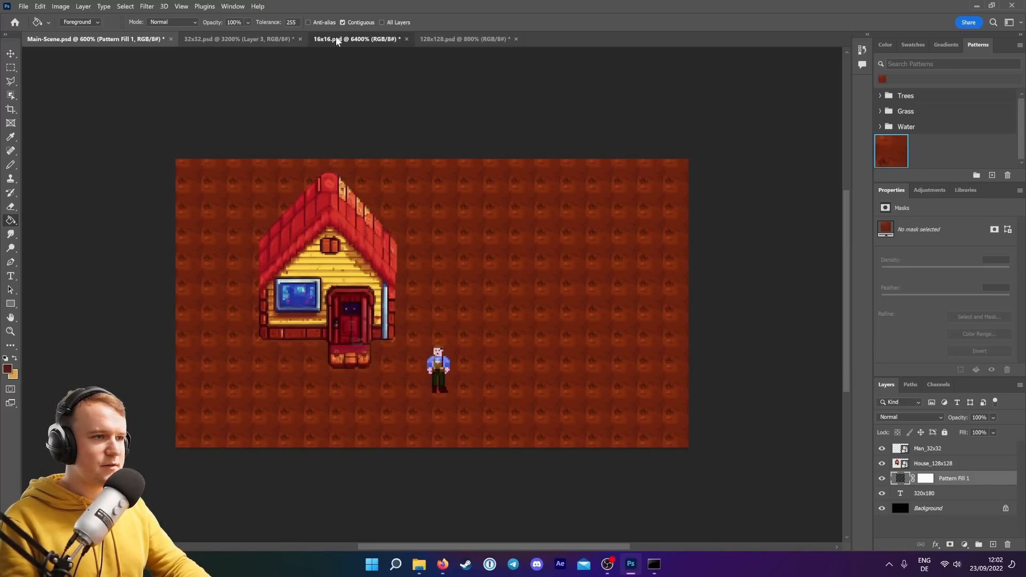
left_click(11, 167)
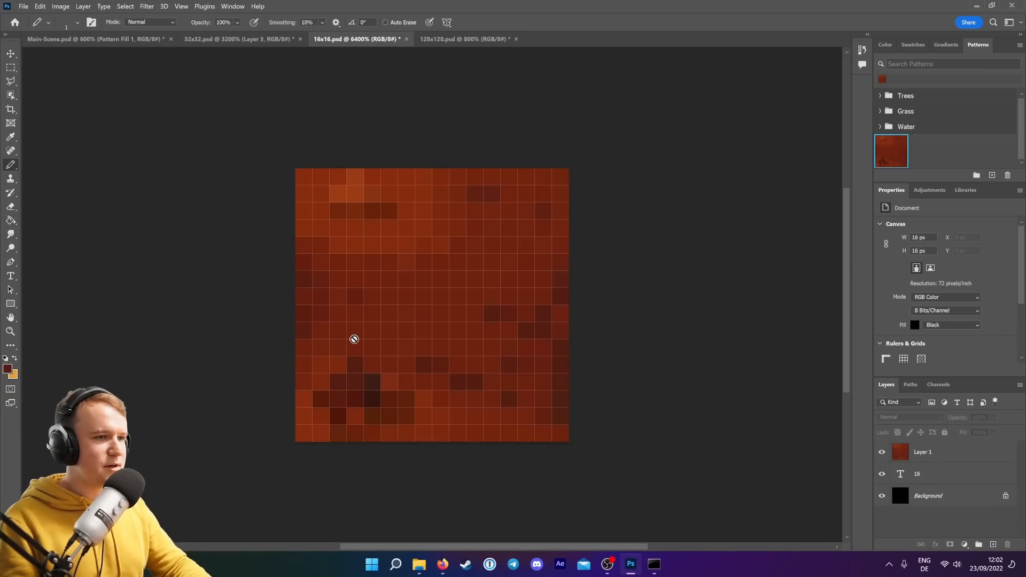
left_click(945, 452)
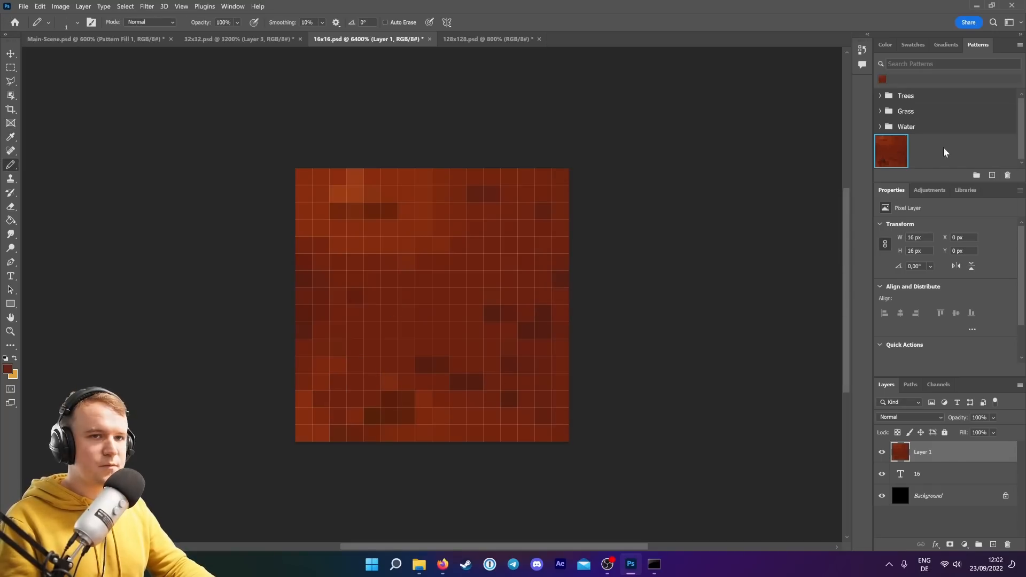
left_click(992, 176)
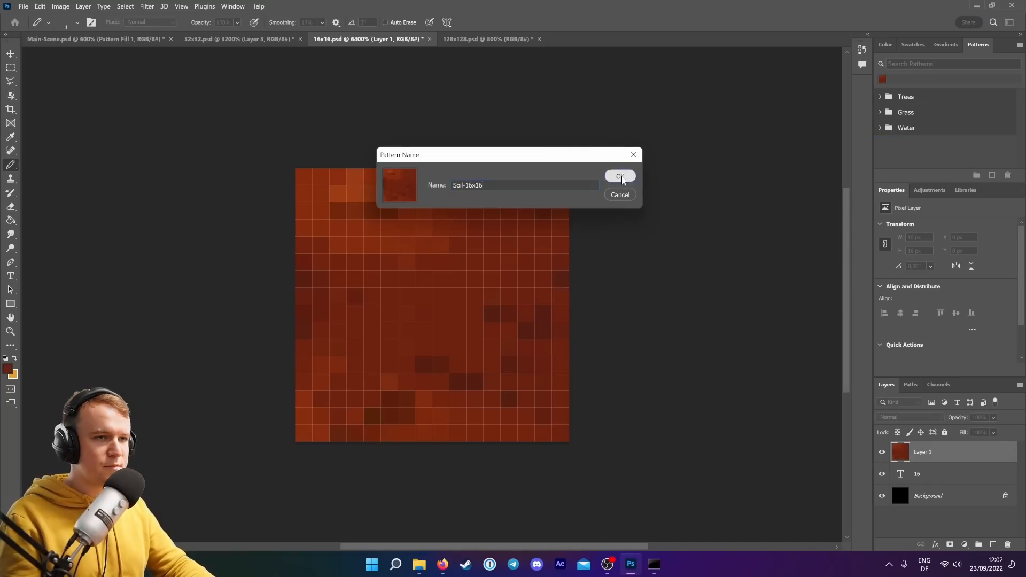
left_click(618, 175)
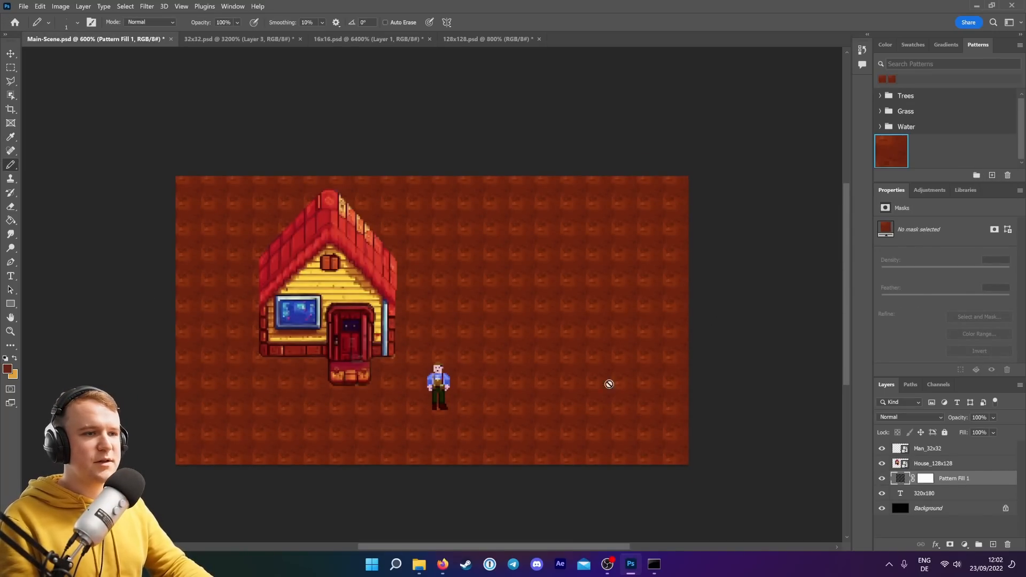
scroll(609, 374, "down", 1)
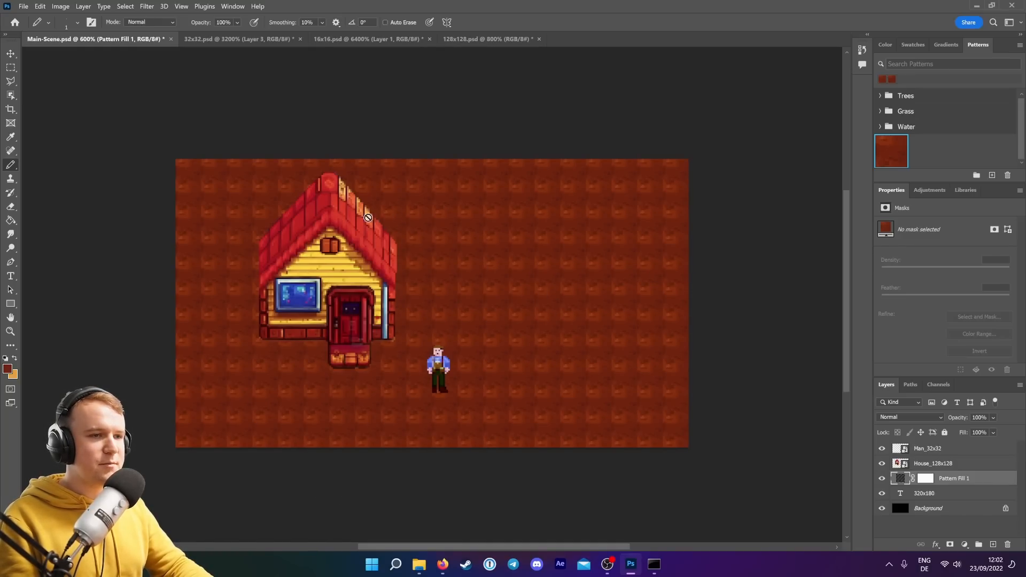
mouse_move(442, 570)
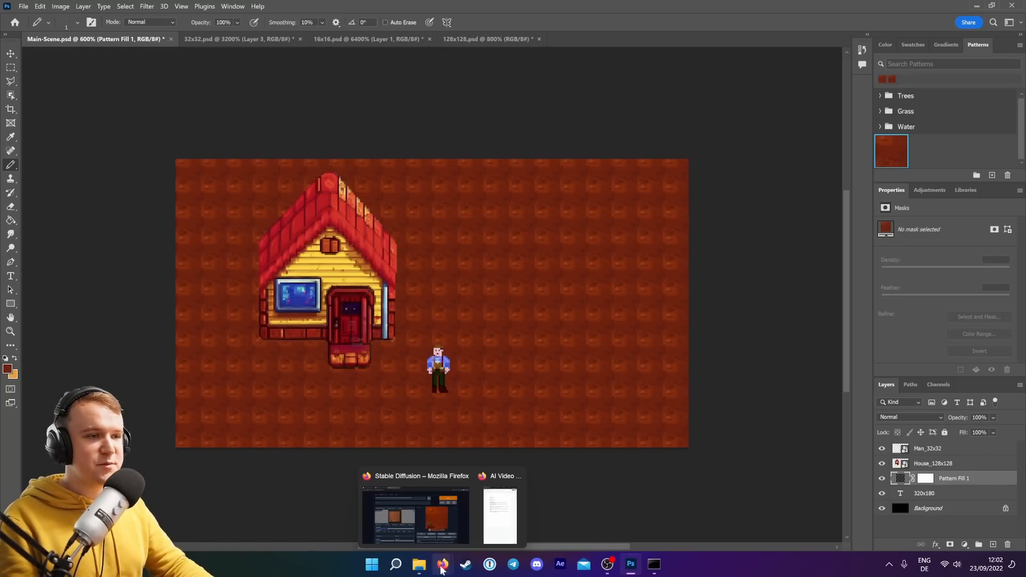
left_click(438, 527)
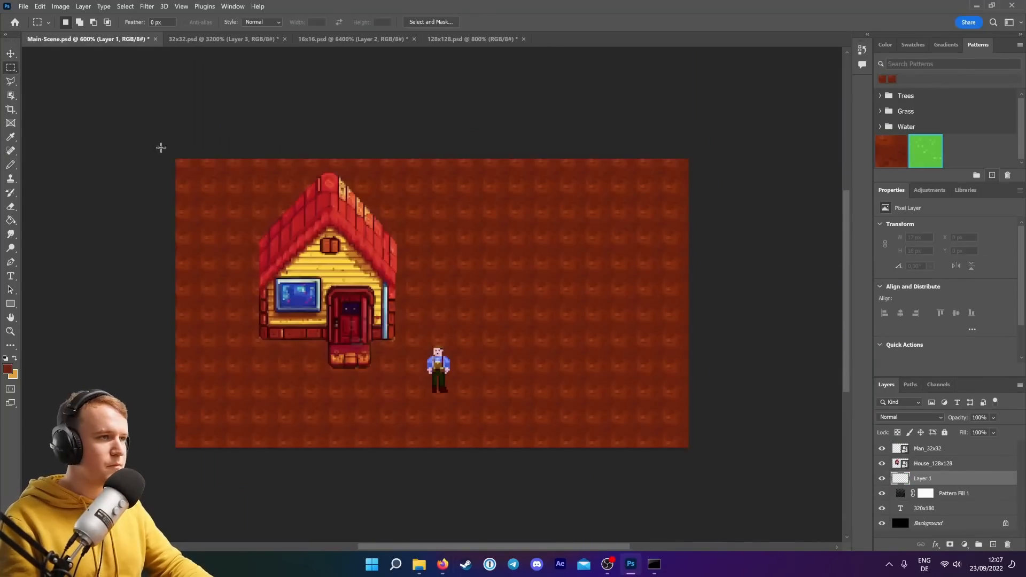
Fill the Main-Scene with a grass pattern layer, leaving a rectangular soil plot beside the character uncovered.
left_click_drag(175, 159, 457, 518)
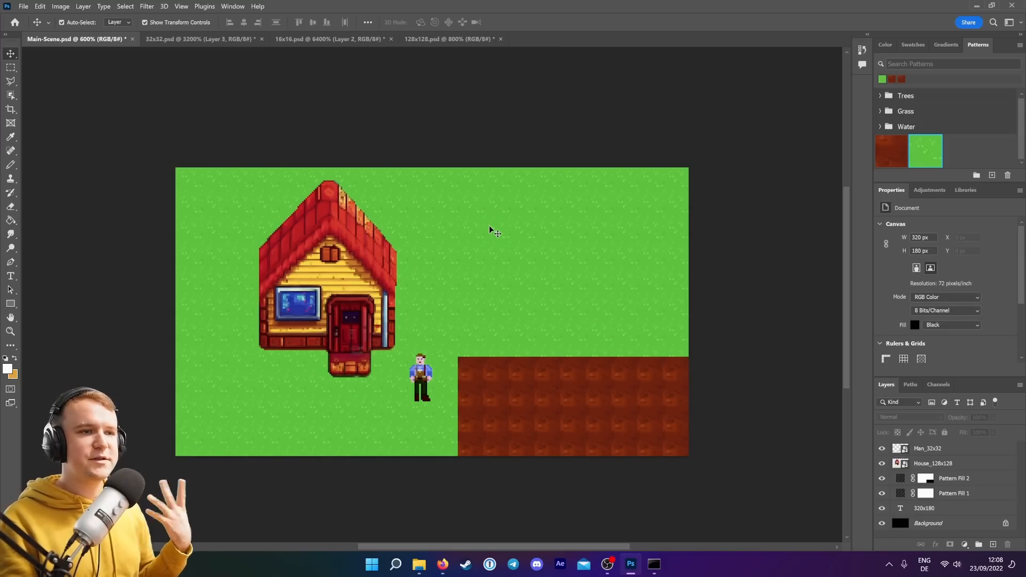
left_click(549, 253)
Add a Curves adjustment clipped to the grass pattern layer and bend the curve to darken the grass.
left_click(965, 544)
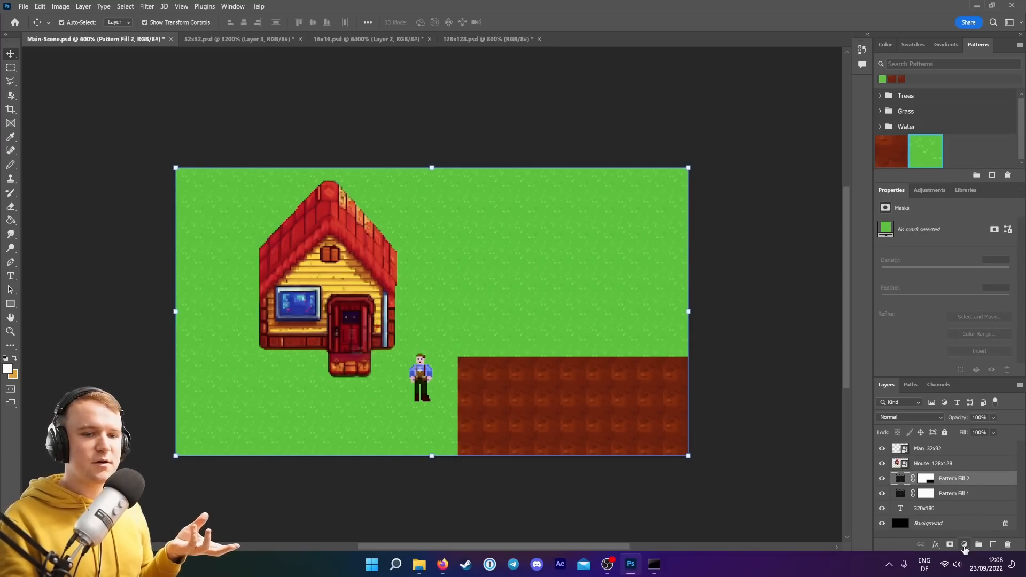
left_click(945, 409)
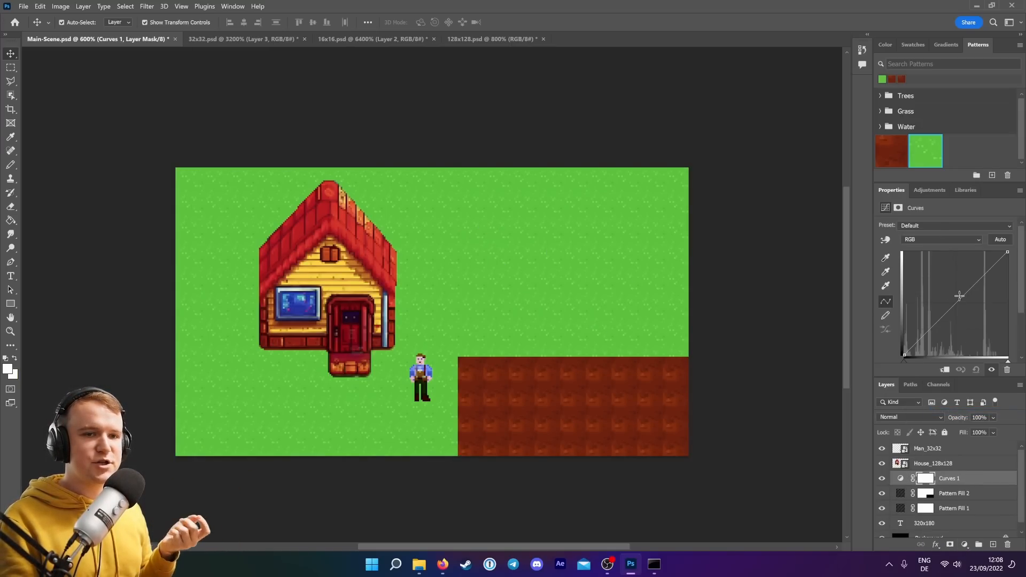
left_click_drag(937, 325, 934, 335)
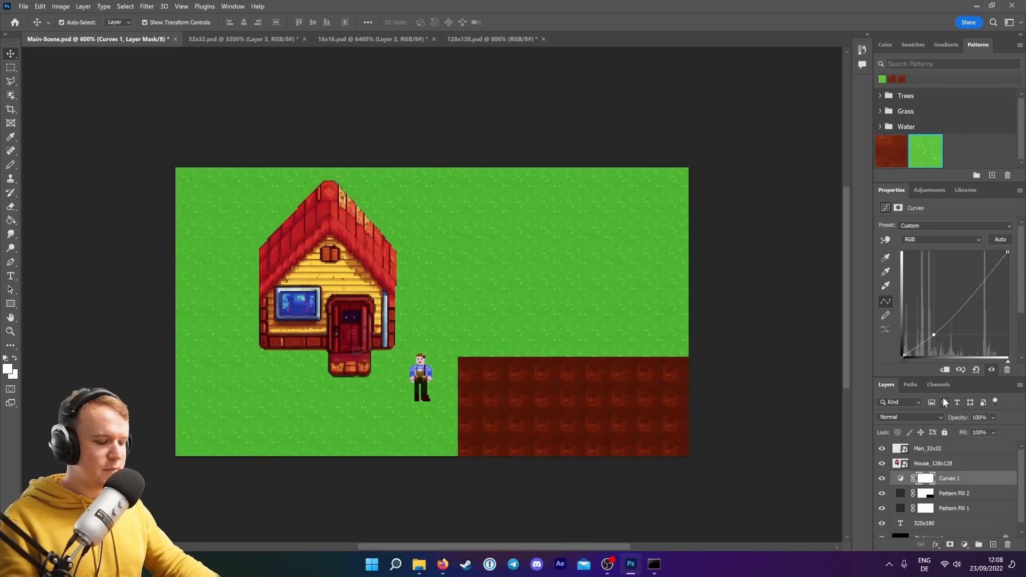
left_click(901, 484, "alt")
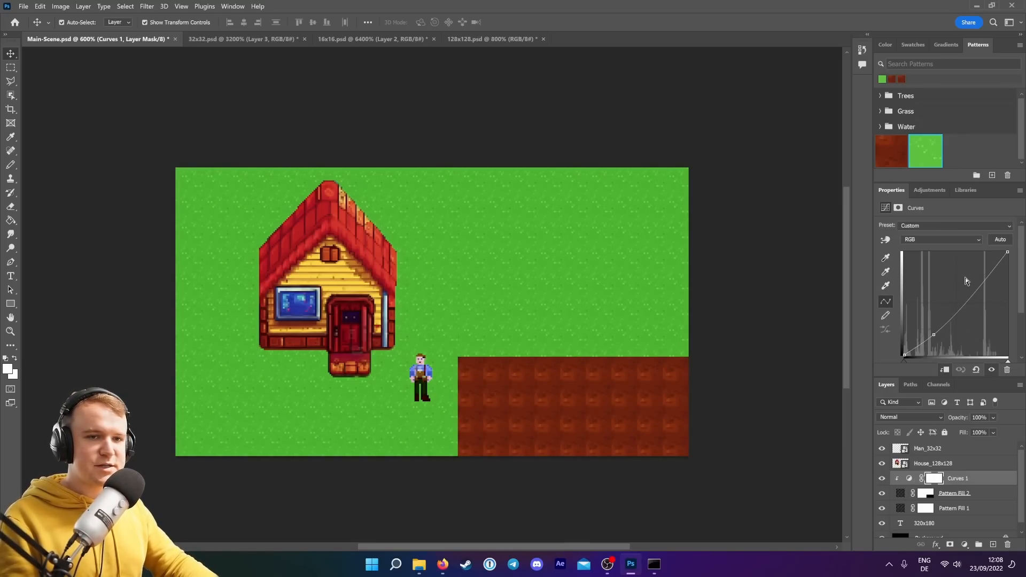
left_click_drag(974, 290, 972, 295)
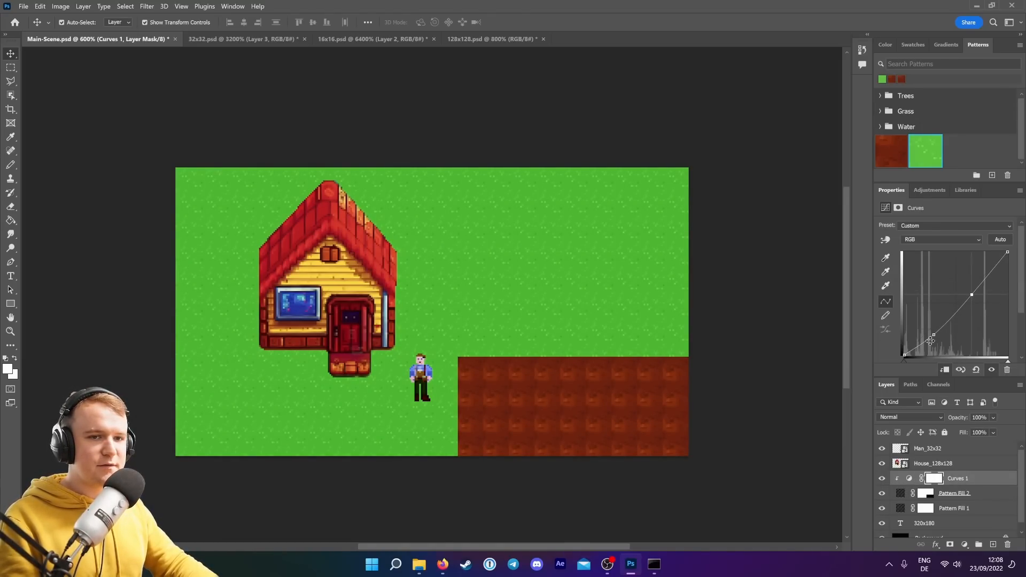
mouse_move(931, 341)
left_mouse_down()
mouse_move(922, 322)
mouse_move(939, 342)
mouse_move(921, 323)
mouse_move(929, 332)
left_mouse_up()
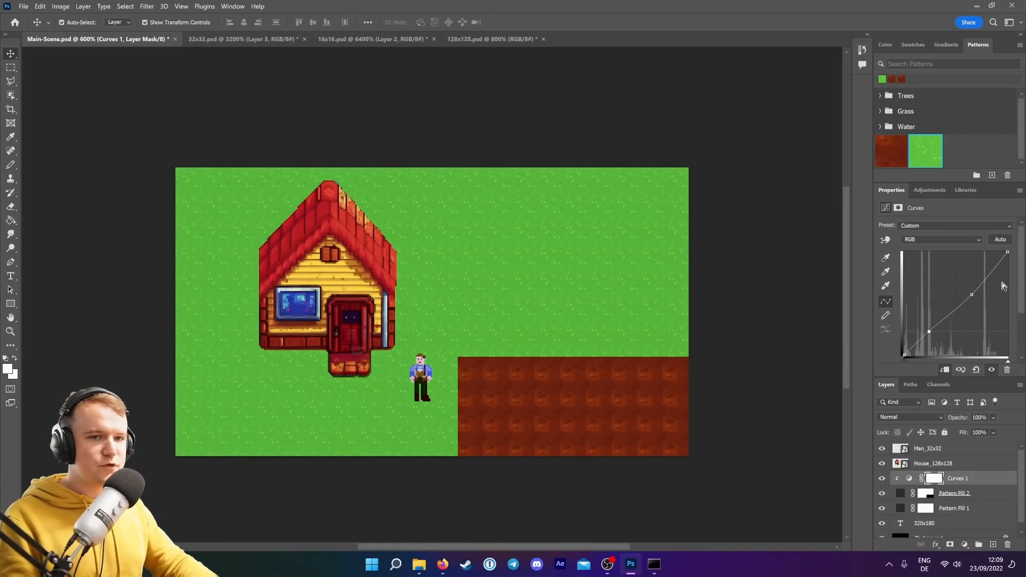
left_click_drag(976, 296, 933, 332)
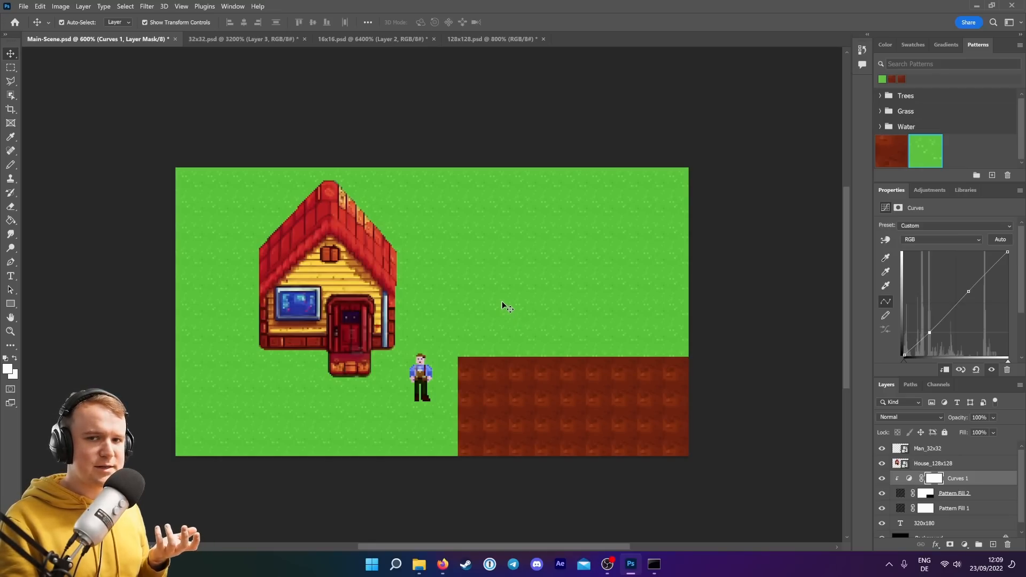
left_click(382, 40)
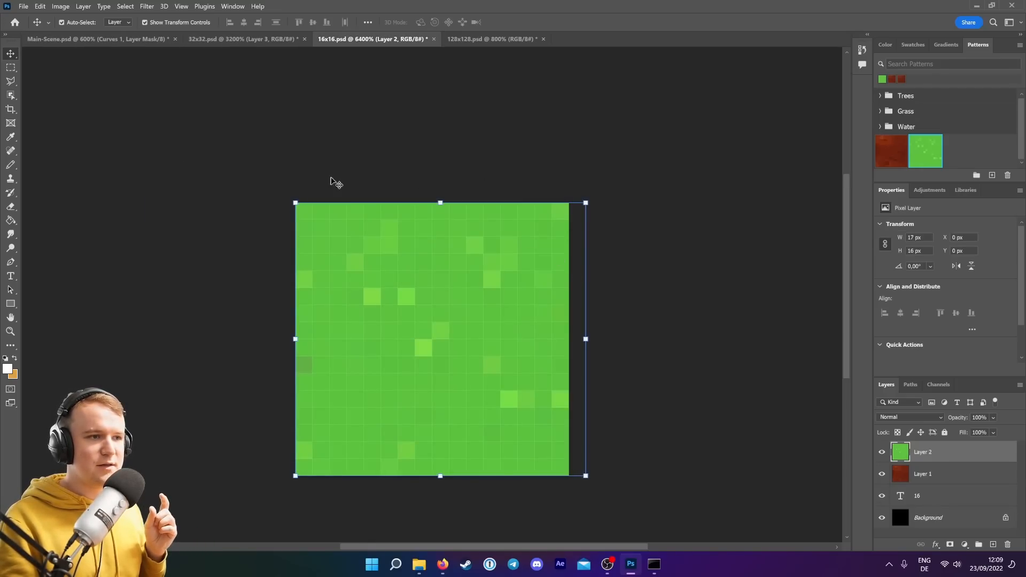
left_click(253, 40)
left_click(107, 40)
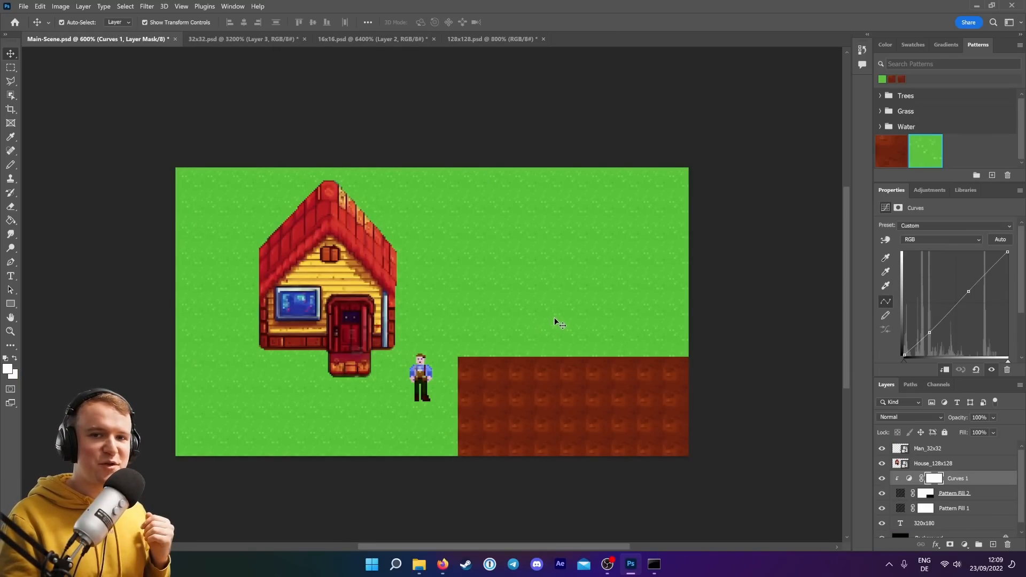
Switch to Stable Diffusion txt2img and rewrite the prompt for a pixelated carrot icon game item with detailed shading and inventory keywords.
mouse_move(443, 565)
left_click(417, 513)
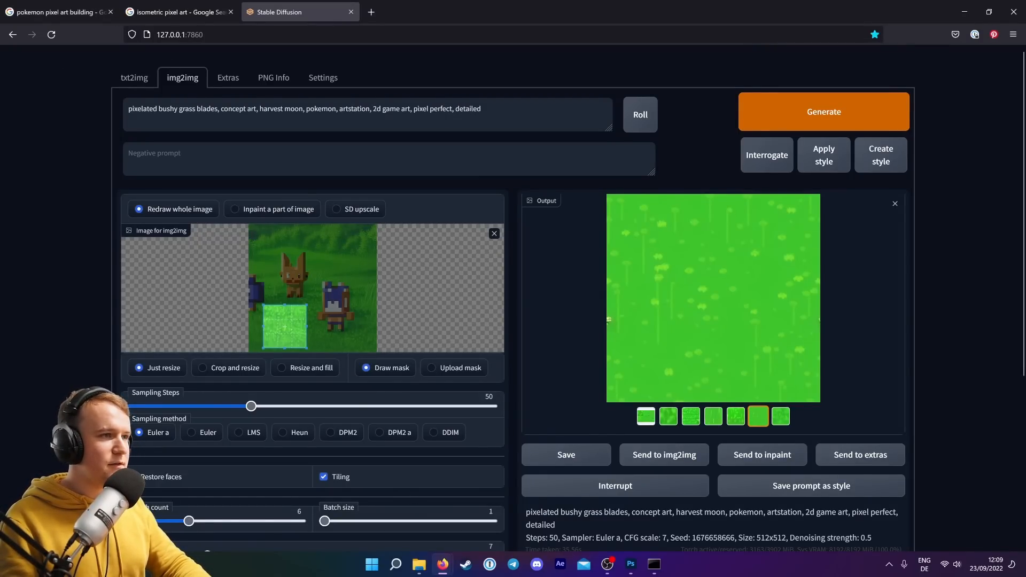
left_click(131, 80)
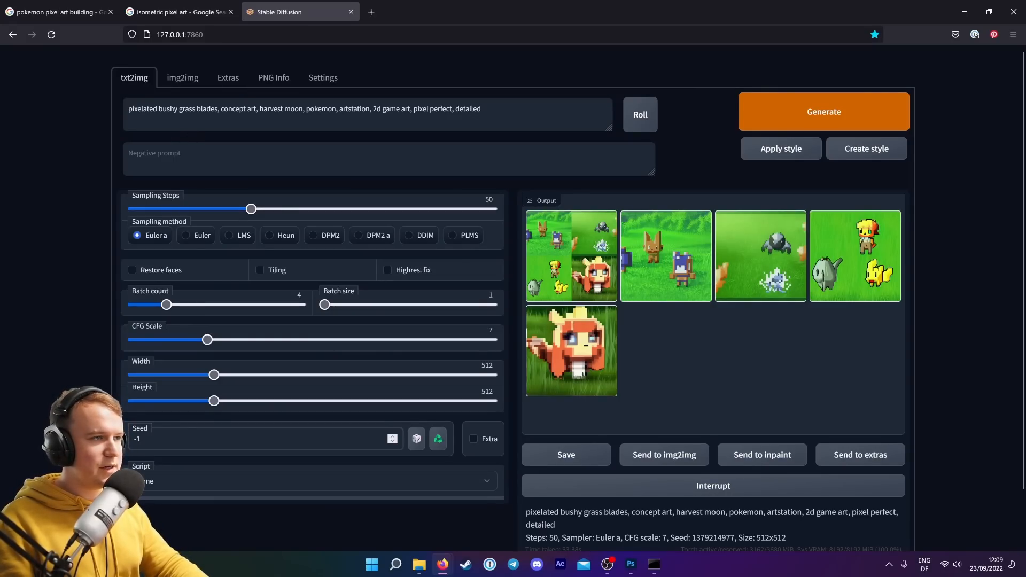
left_click_drag(158, 108, 207, 109)
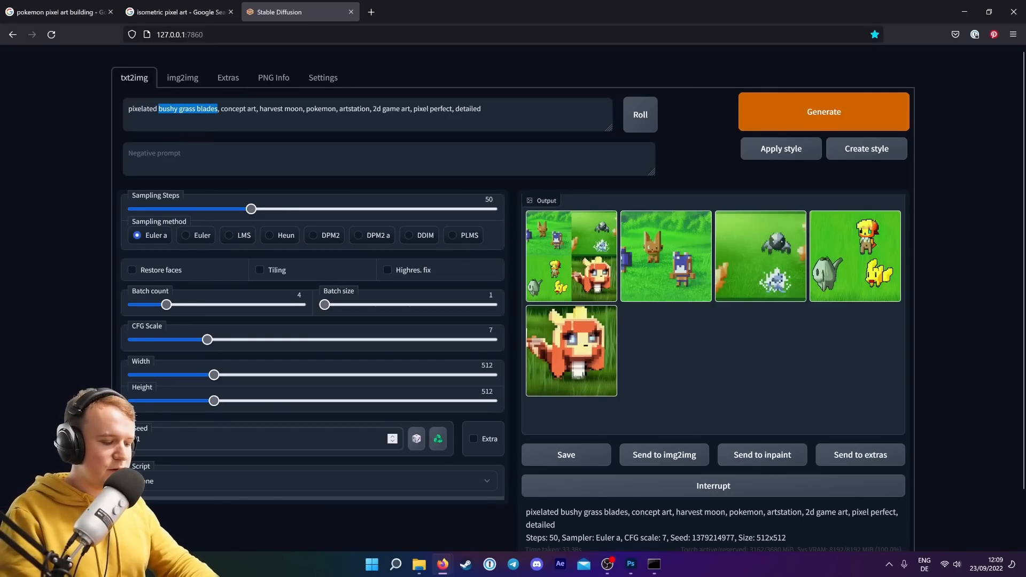
type("caa")
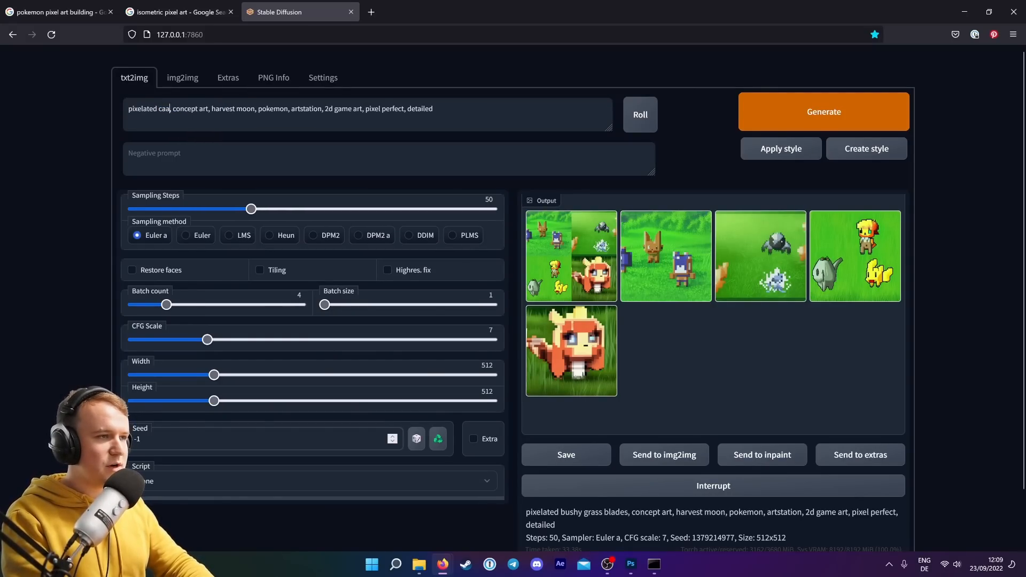
key("BackSpace")
type("rrot ico")
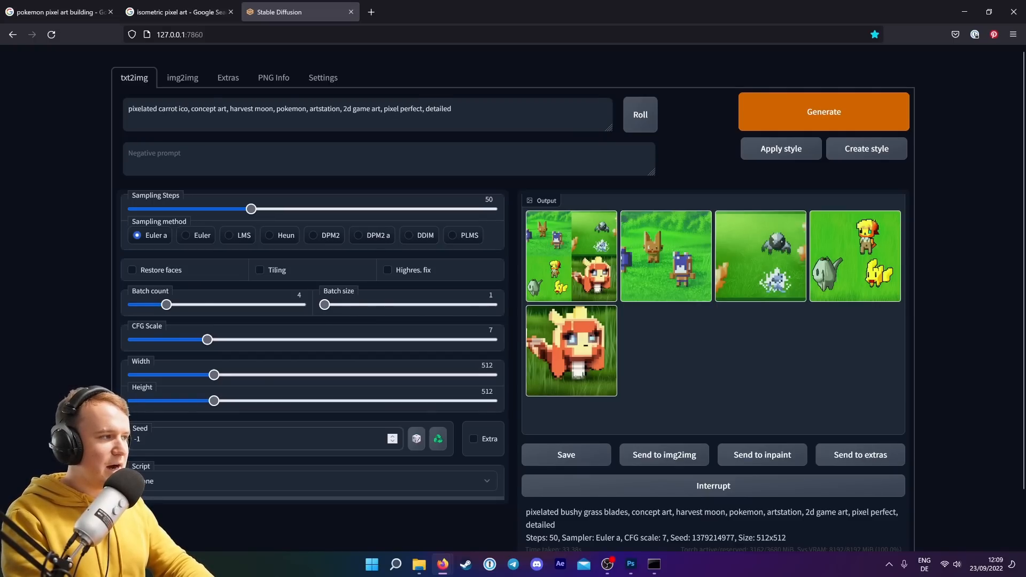
type("n, concept art, ")
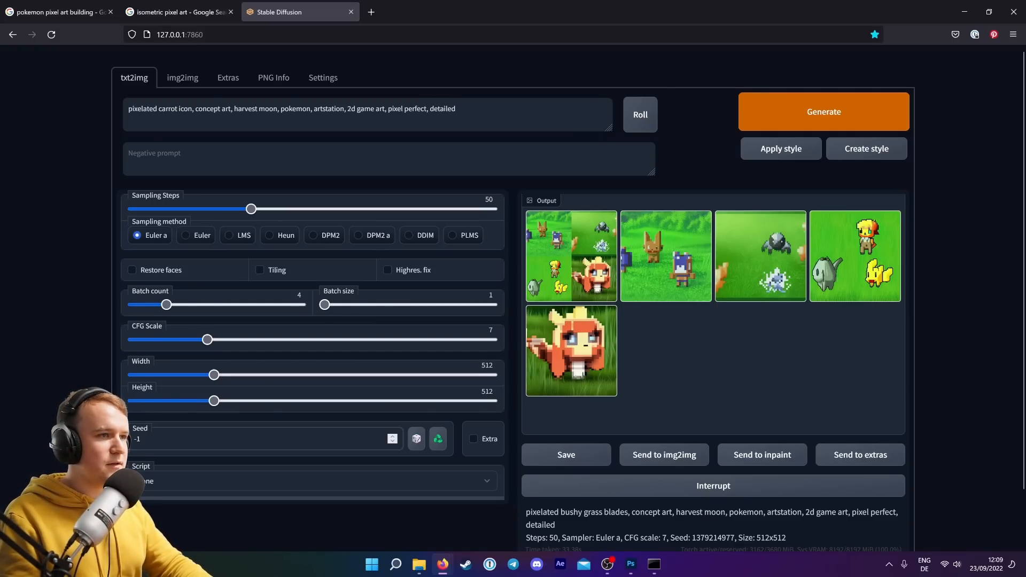
type("game item,")
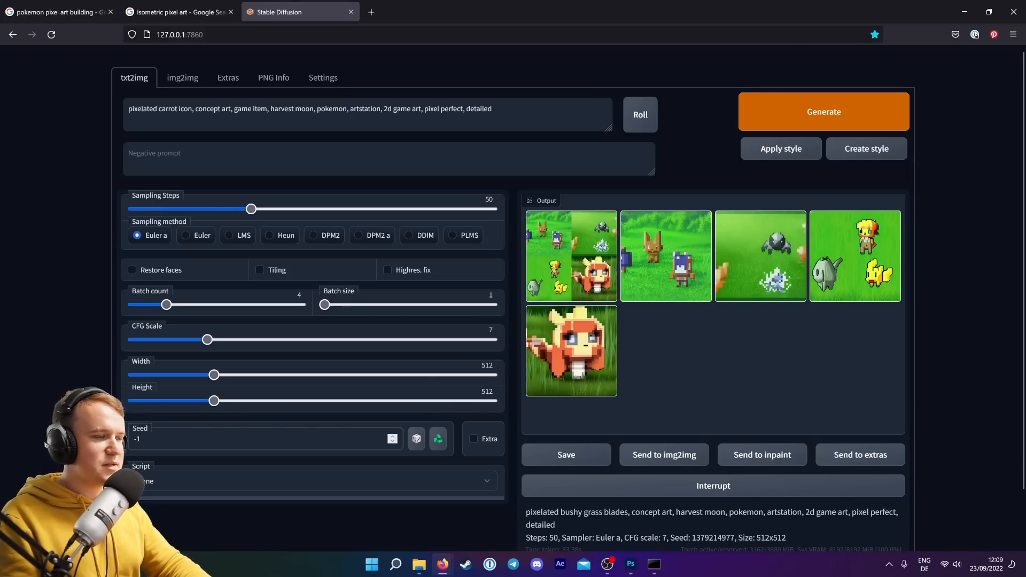
type("shading,")
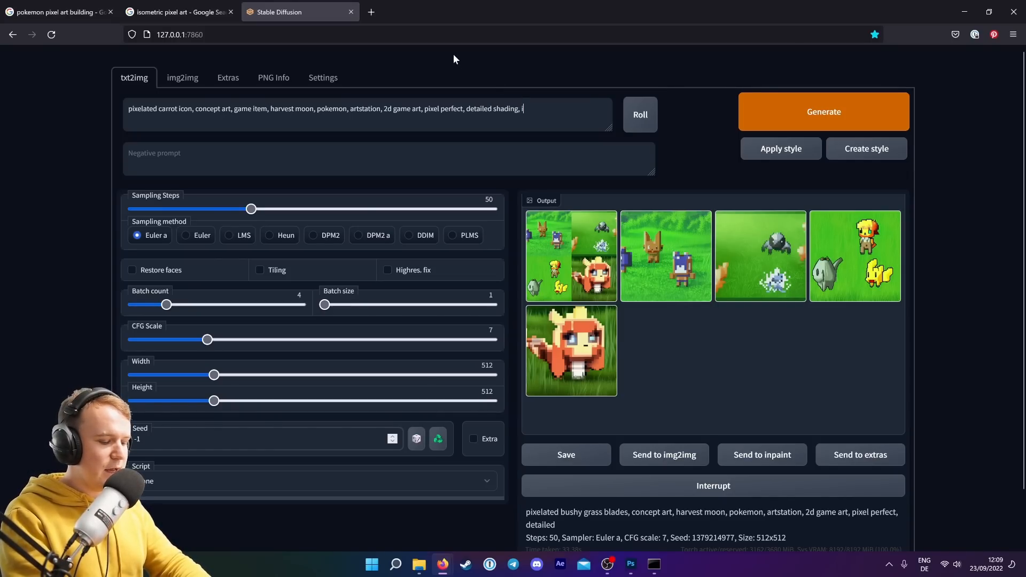
type(" inventory")
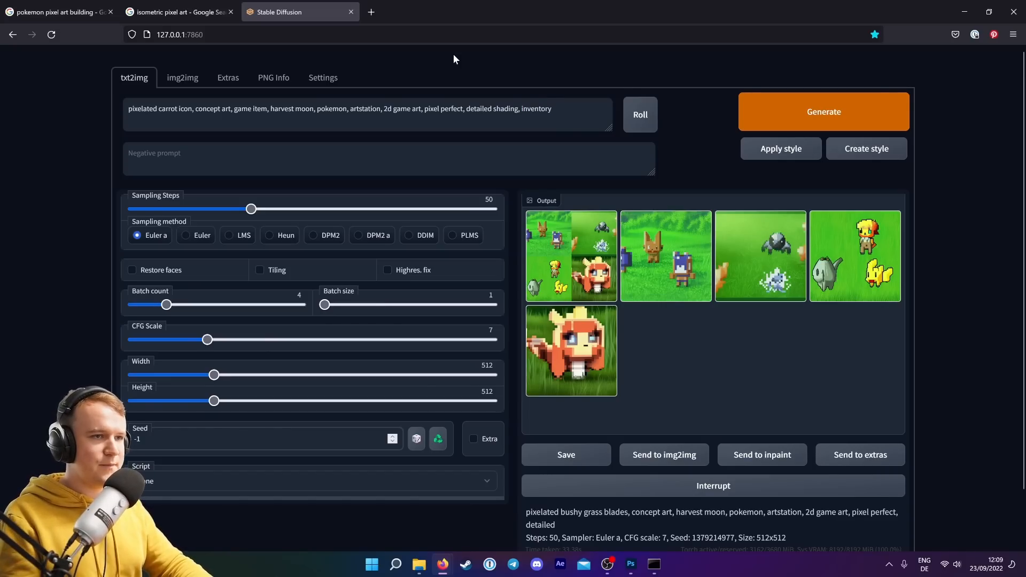
Set the batch count to 6 and generate two batches of carrot icon images.
left_click_drag(172, 306, 189, 305)
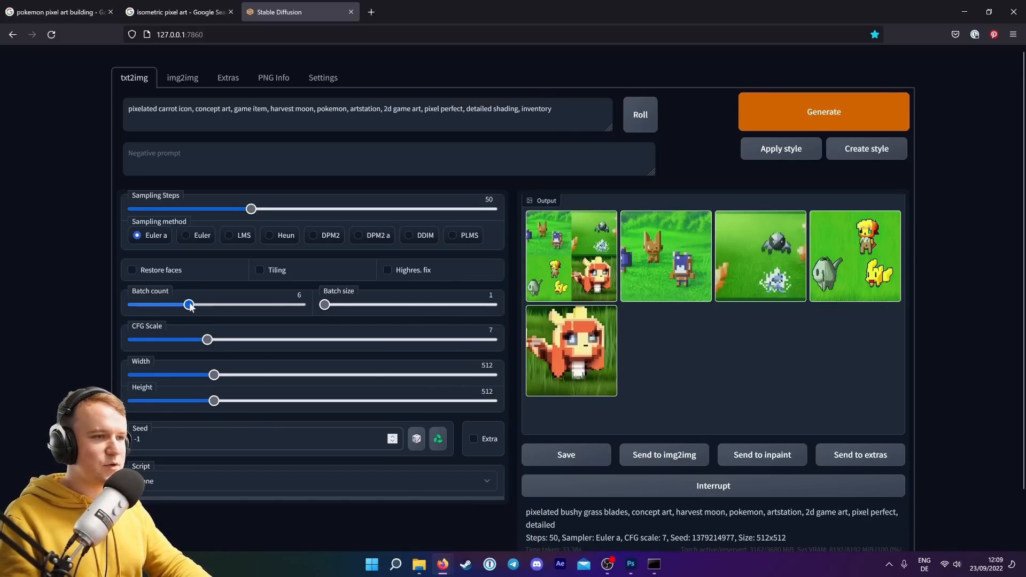
left_click(831, 119)
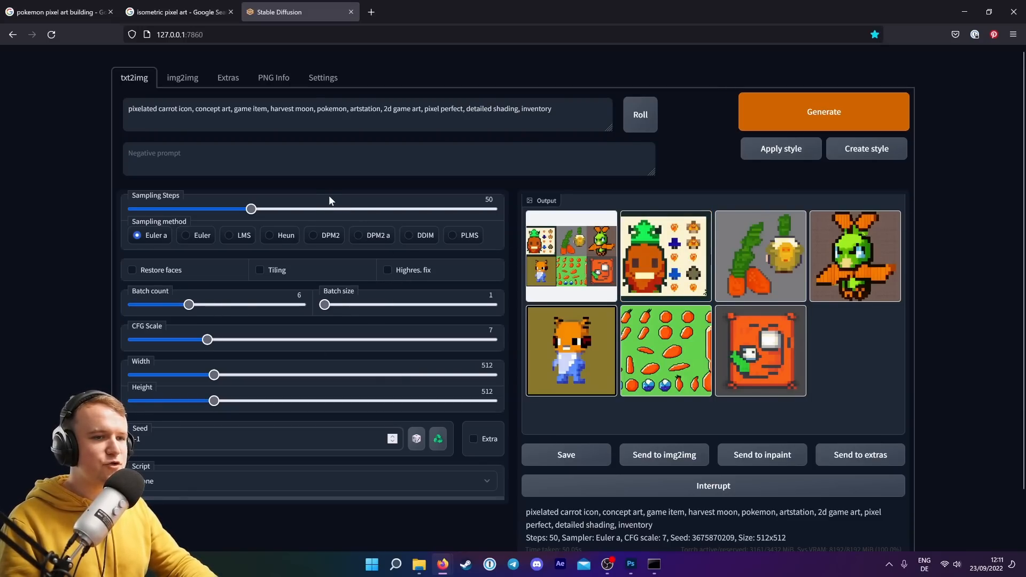
left_click(824, 113)
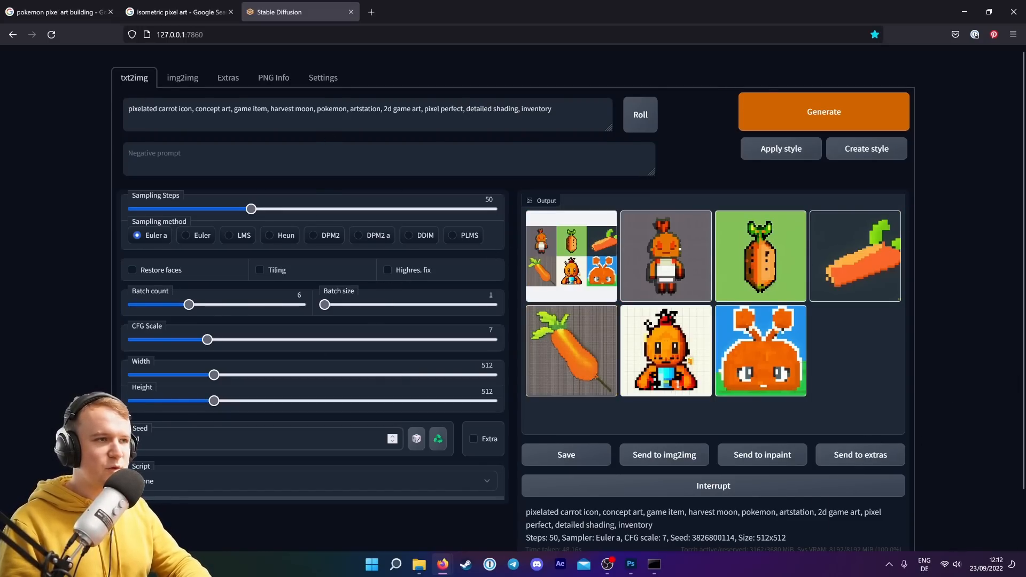
Remove the word pokemon from the prompt and copy the whole prompt text.
double_click(332, 108)
key("BackSpace")
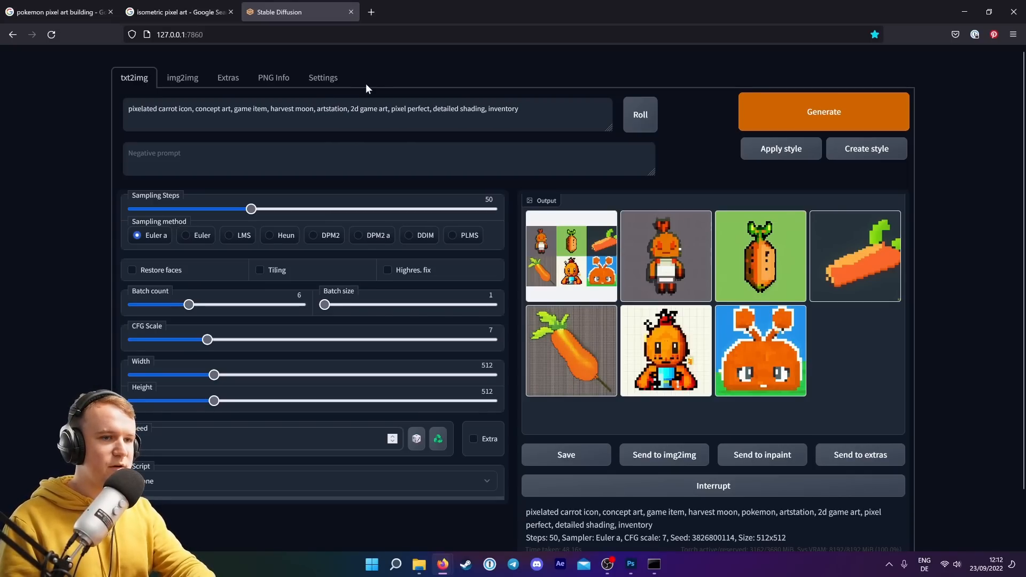
key("ctrl+a")
key("ctrl+c")
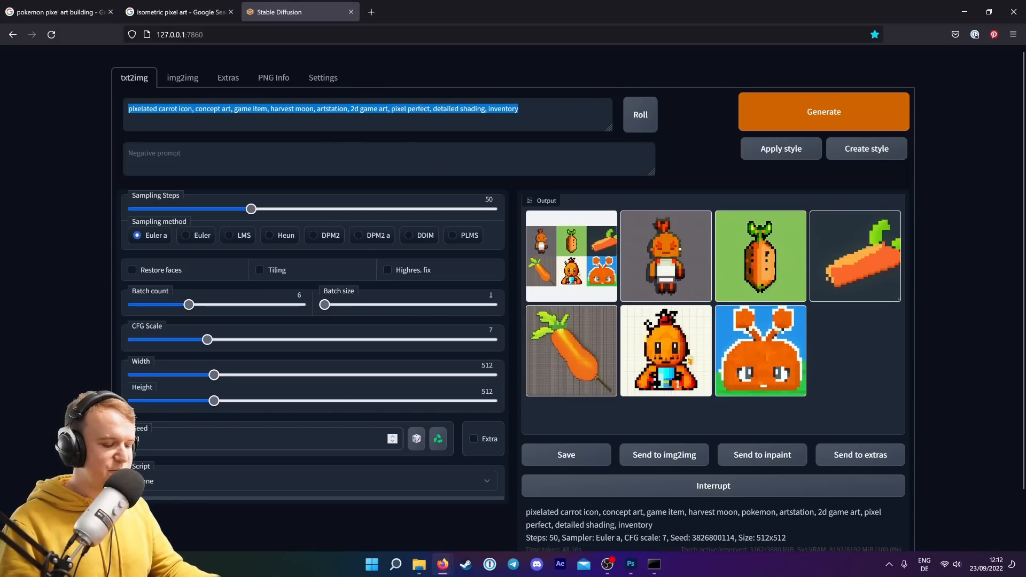
Send the long carrot image to img2img, paste the copied prompt, and set sampling steps to 54.
left_click(561, 388)
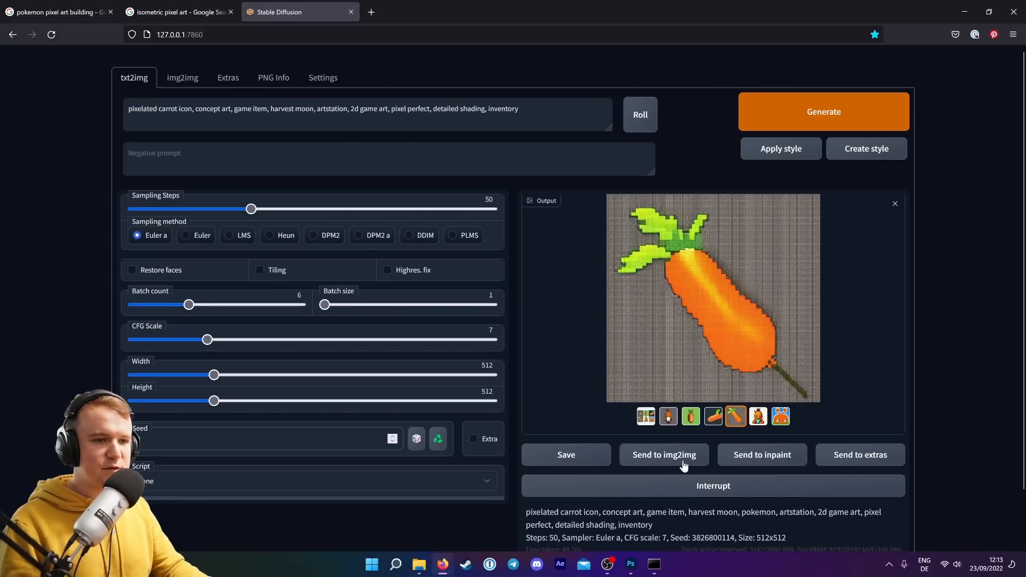
left_click(667, 455)
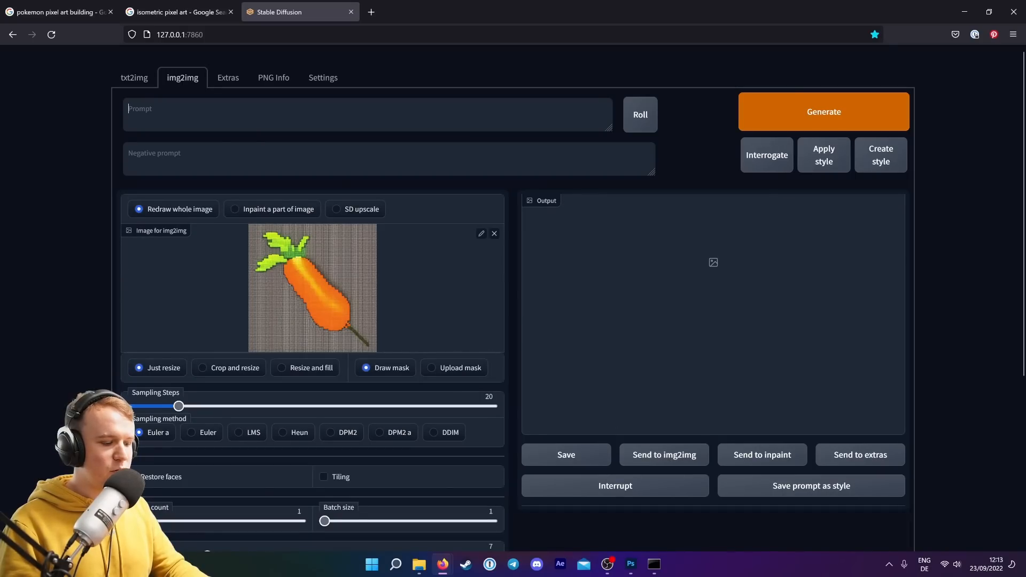
key("ctrl+v")
left_click_drag(178, 407, 261, 406)
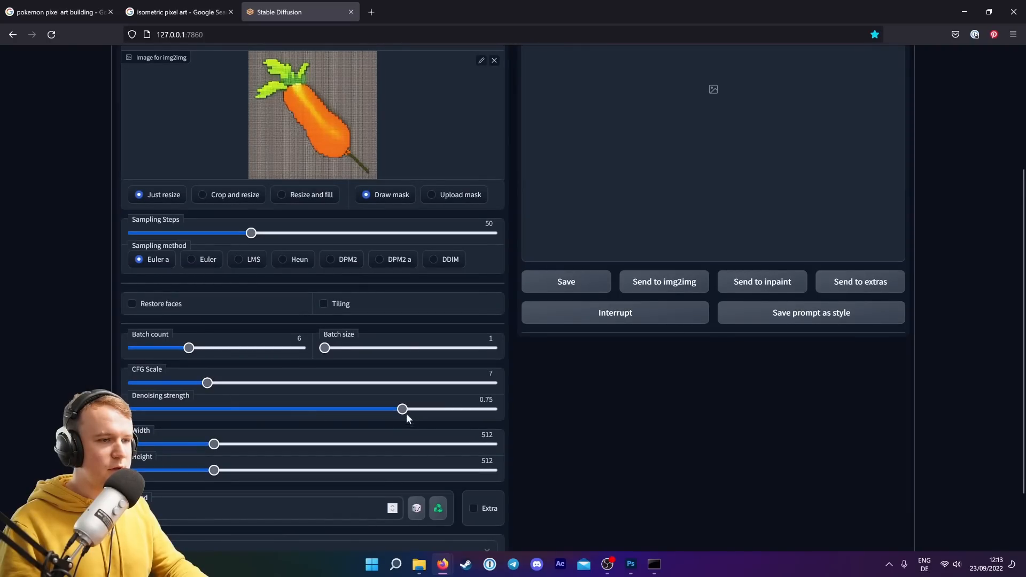
Set sampling steps to 50, load the chosen carrot result as the new img2img input and generate another batch.
mouse_move(407, 414)
left_mouse_down()
mouse_move(438, 414)
mouse_move(426, 414)
left_mouse_up()
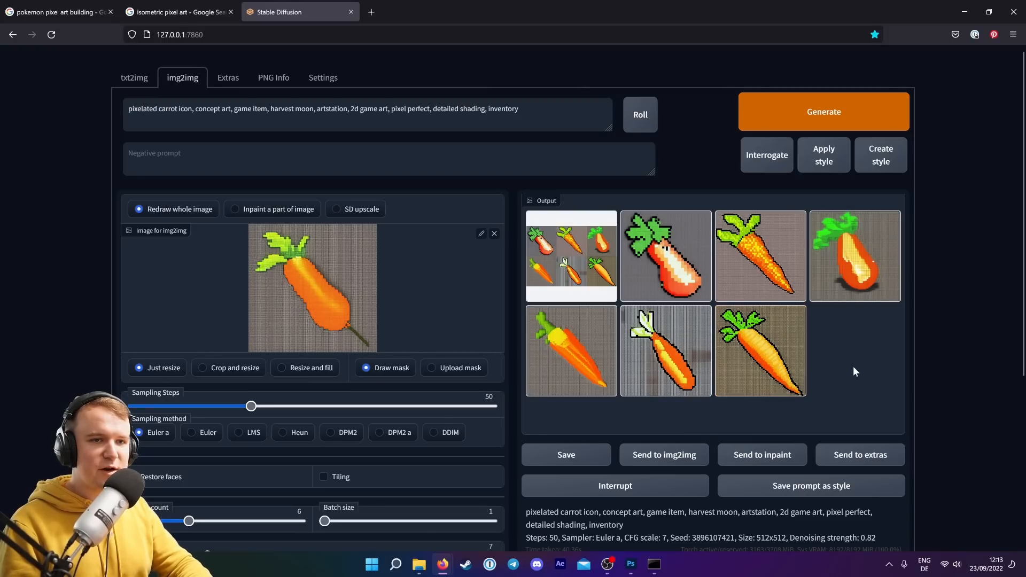
left_click(756, 367)
left_click(493, 234)
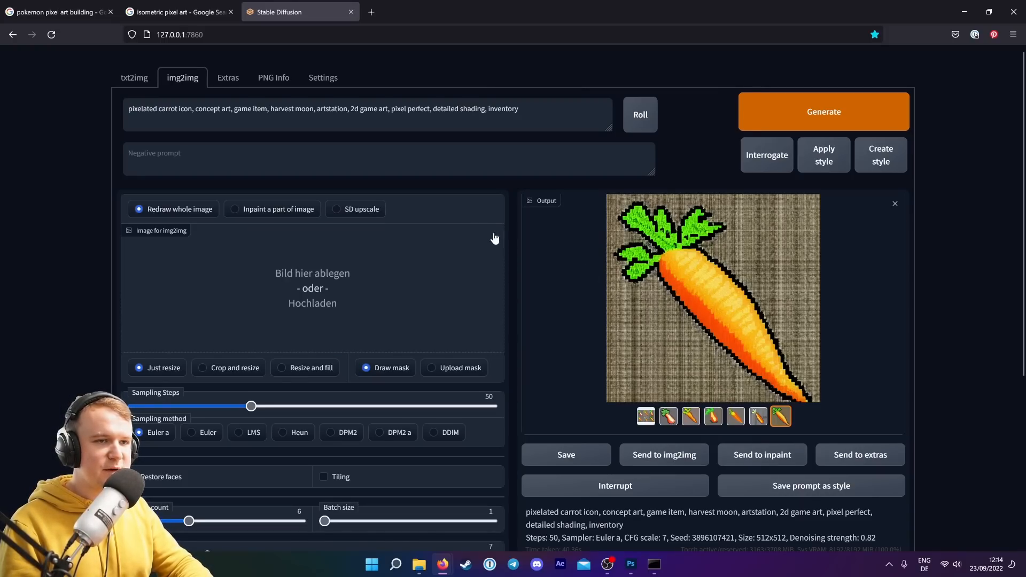
left_click(672, 460)
left_click(824, 111)
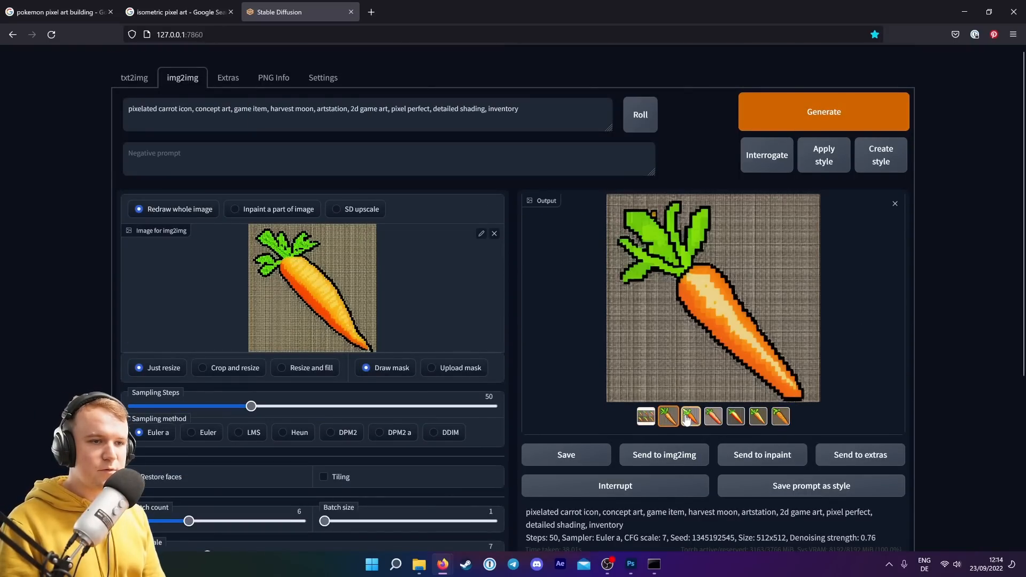
Browse through the generated carrot variations in the output gallery.
left_click(690, 416)
left_click(713, 420)
left_click(736, 420)
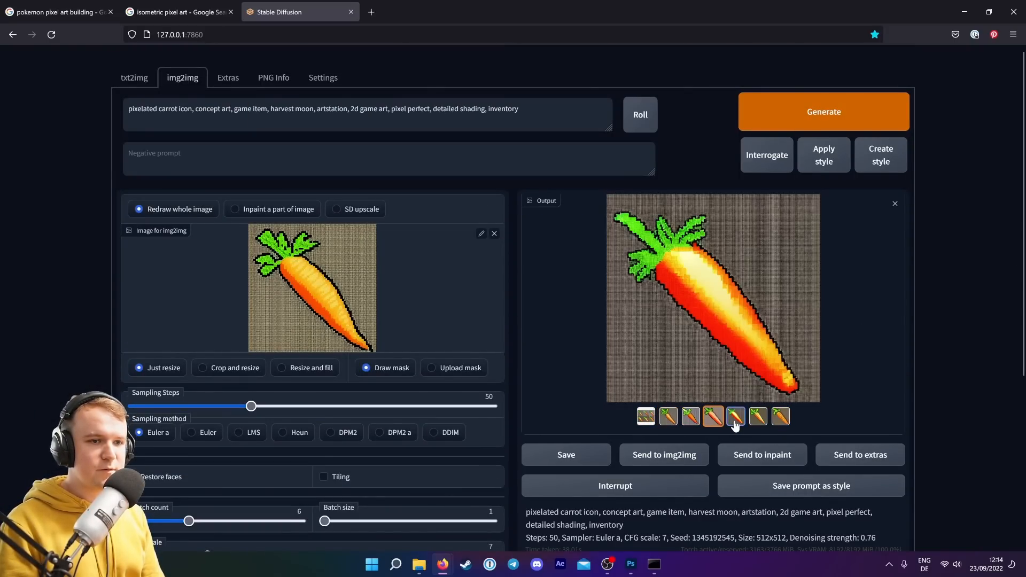
left_click(760, 420)
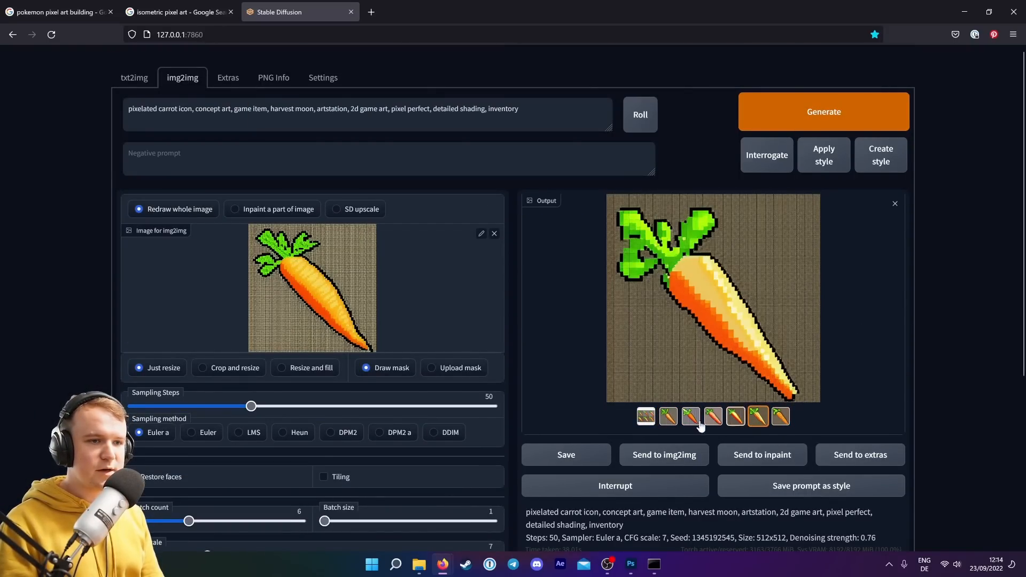
left_click(669, 419)
left_click(691, 418)
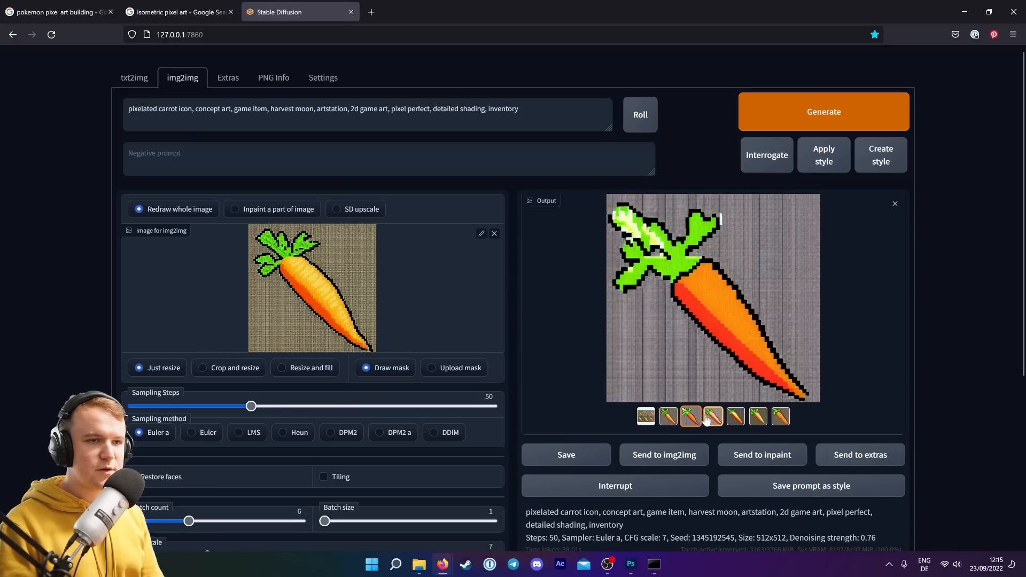
left_click(669, 418)
Copy the selected carrot image and switch to Photoshop.
right_click(696, 279)
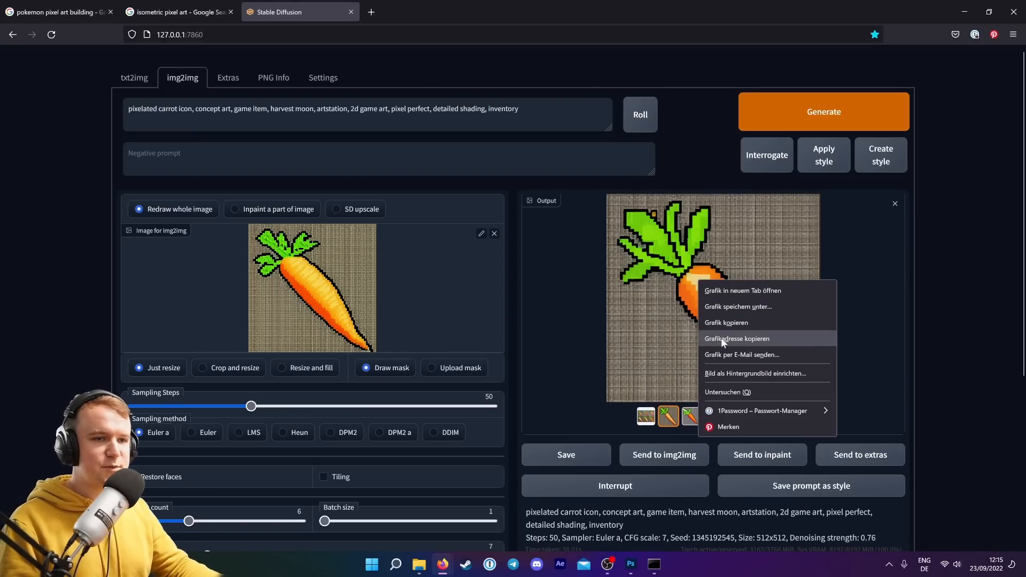
left_click(714, 340)
left_click(636, 570)
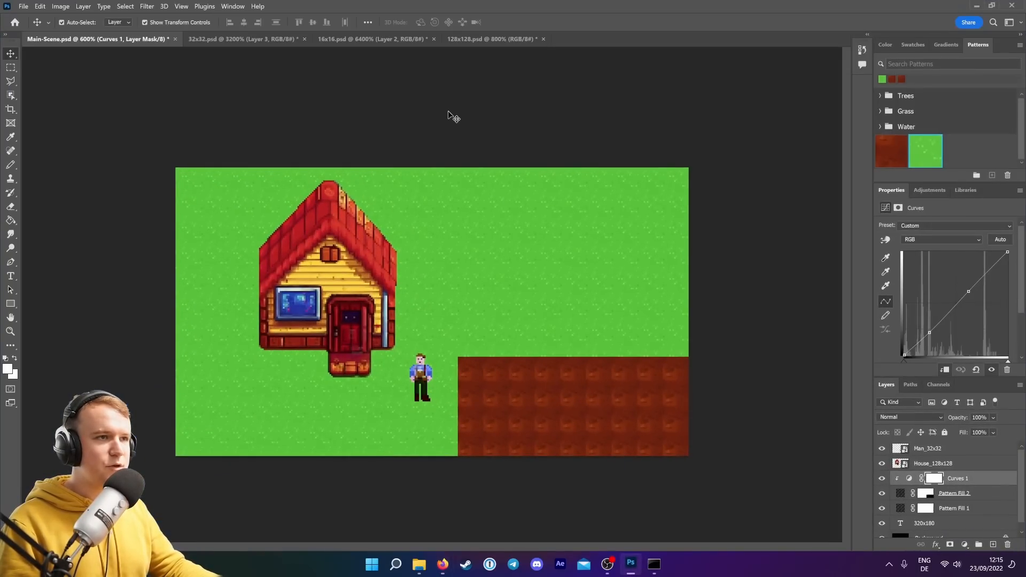
In the 16x16 document, hide the existing layers and paste the carrot image as a new layer.
left_click(400, 41)
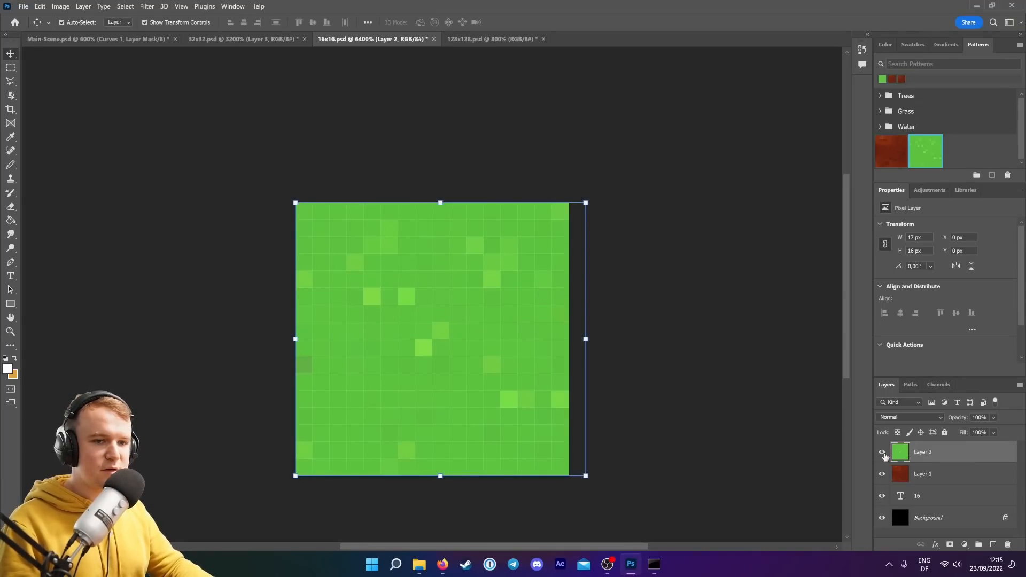
left_click(883, 453)
left_click(882, 474)
left_click(883, 496)
key("ctrl+v")
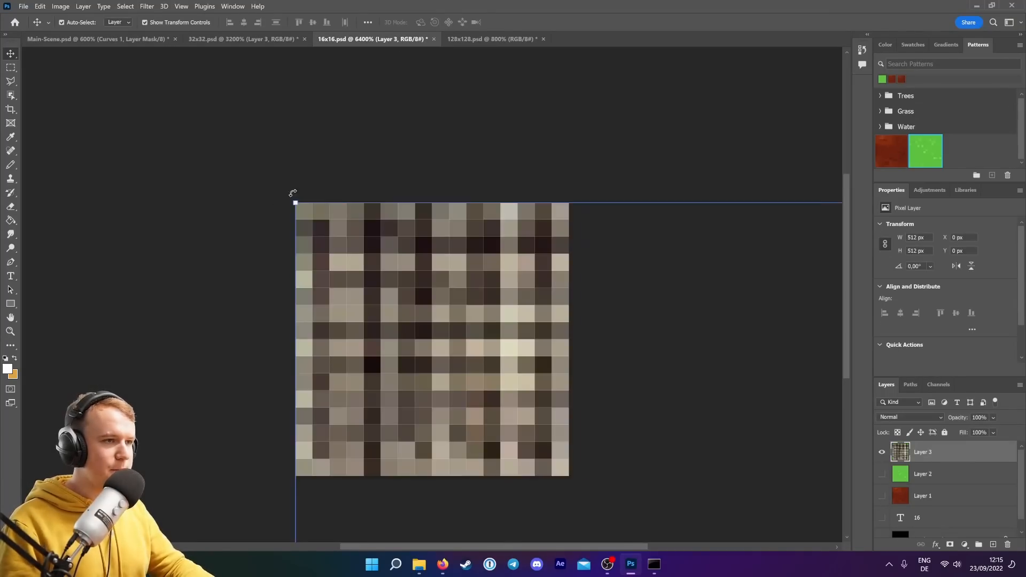
Scale the pasted carrot down to fit the 16 x 16 px canvas and commit the transform.
left_click_drag(295, 202, 642, 425)
mouse_move(481, 321)
left_mouse_down()
mouse_move(599, 299)
mouse_move(532, 337)
left_mouse_up()
left_click_drag(587, 480, 572, 466)
left_click_drag(276, 169, 291, 212)
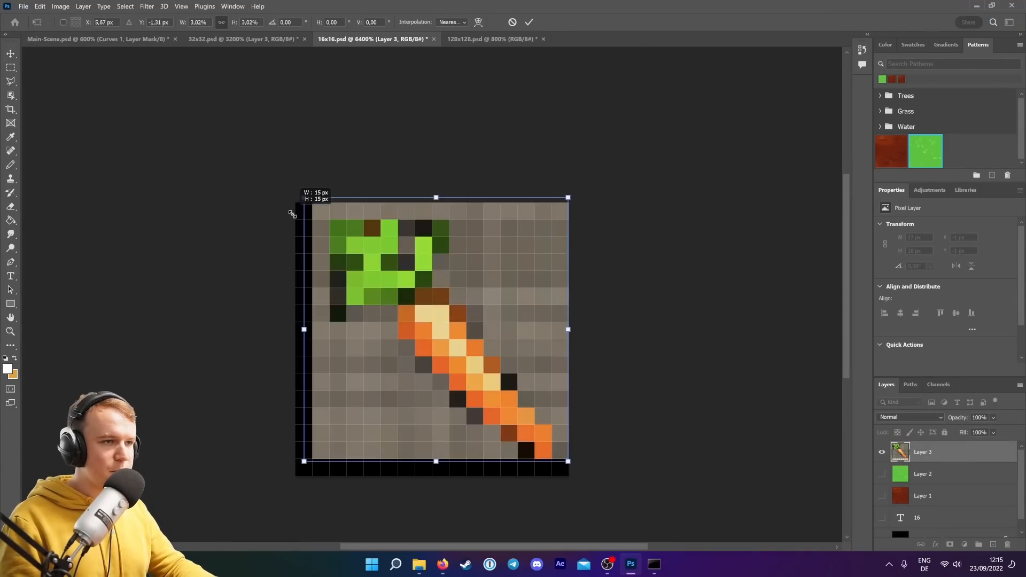
left_click_drag(428, 330, 428, 344)
left_click_drag(305, 212, 280, 194)
key("Return")
Trace around the carrot with the Polygonal Lasso and add a layer mask from the selection.
left_click(10, 82)
left_click(317, 322)
left_click(382, 306)
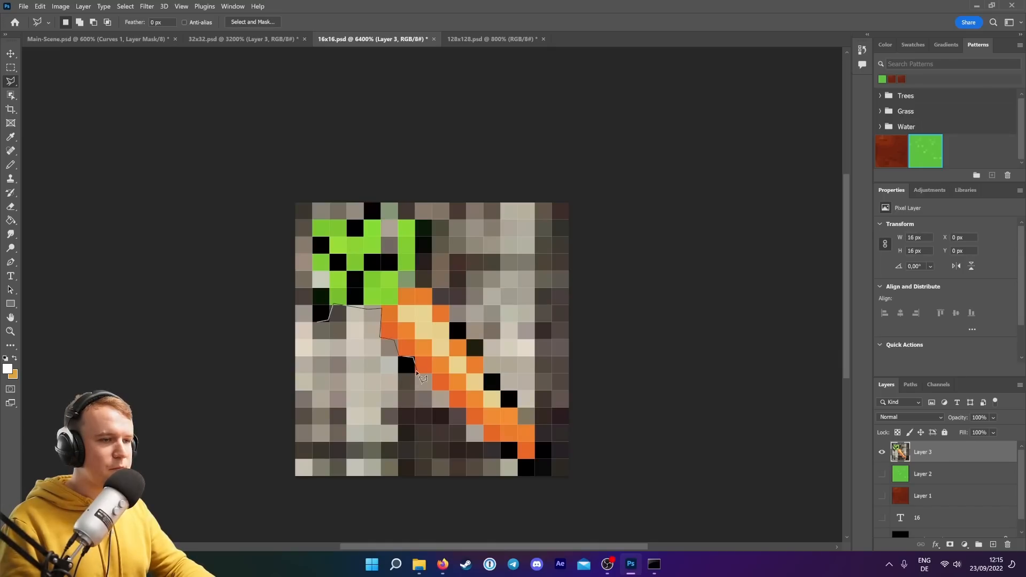
left_click(526, 459)
left_click(535, 409)
left_click(415, 219)
left_click(313, 220)
left_click(317, 323)
left_click(950, 545)
Refine the carrot's layer mask pixel by pixel with the Pencil tool and hide the background layer.
left_click(10, 164)
left_click(14, 358)
left_click_drag(390, 228, 389, 245)
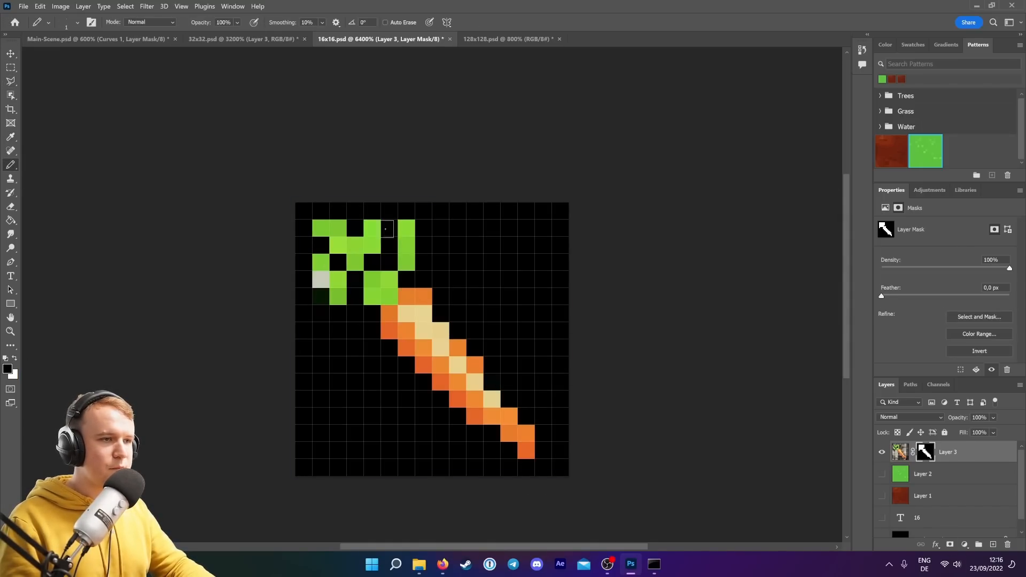
left_click(321, 279)
scroll(909, 508, "down", 2)
left_click(882, 526)
left_click_drag(321, 314, 321, 297)
left_click_drag(355, 297, 355, 279)
Save a copy of the carrot as Carrot-16x16 in a new Carrot folder inside Assets.
left_click(25, 7)
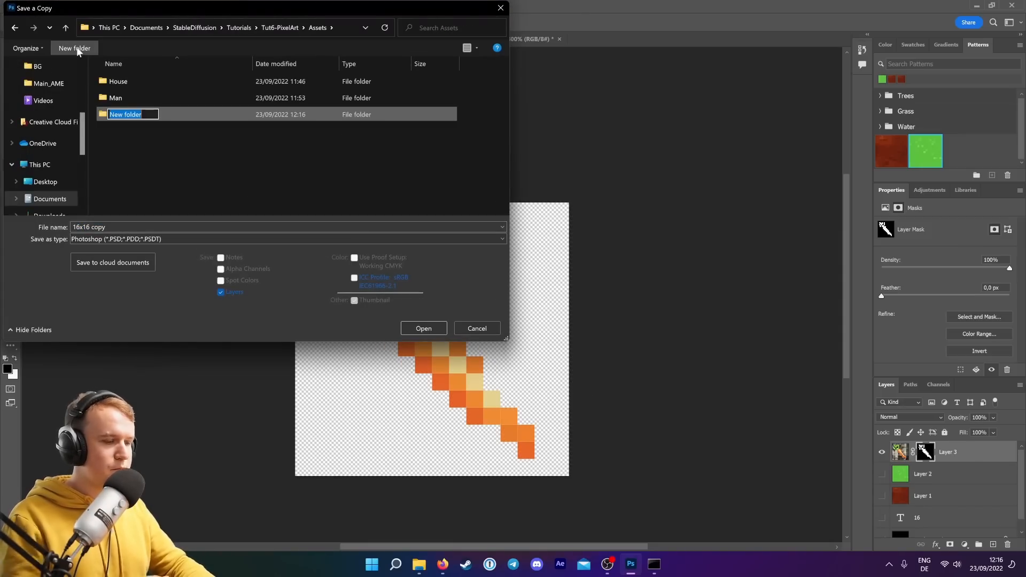
left_click(289, 238)
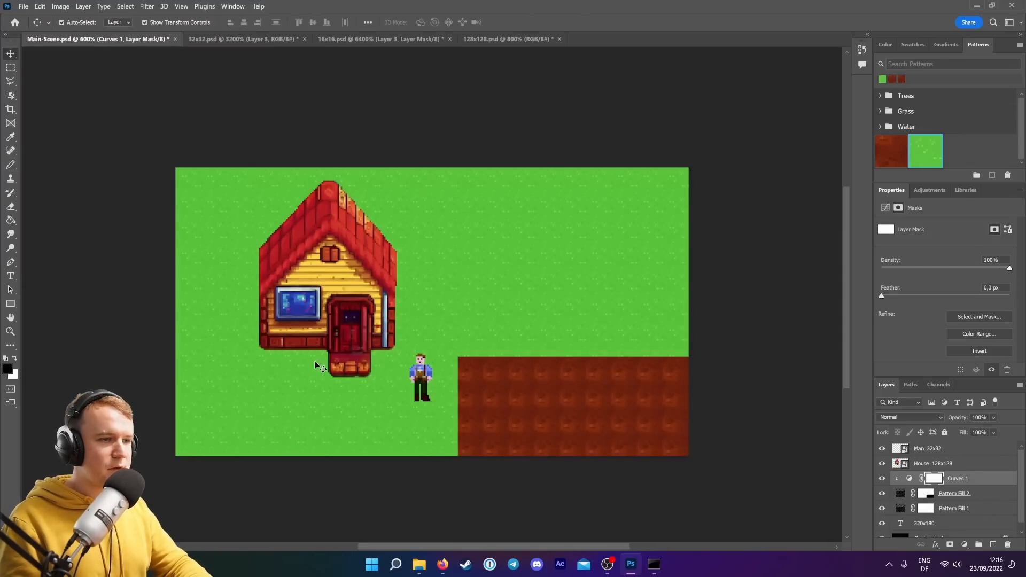
Open the Assets Carrot folder and place Carrot-16x16 onto the soil patch in Main-Scene.
left_click(420, 565)
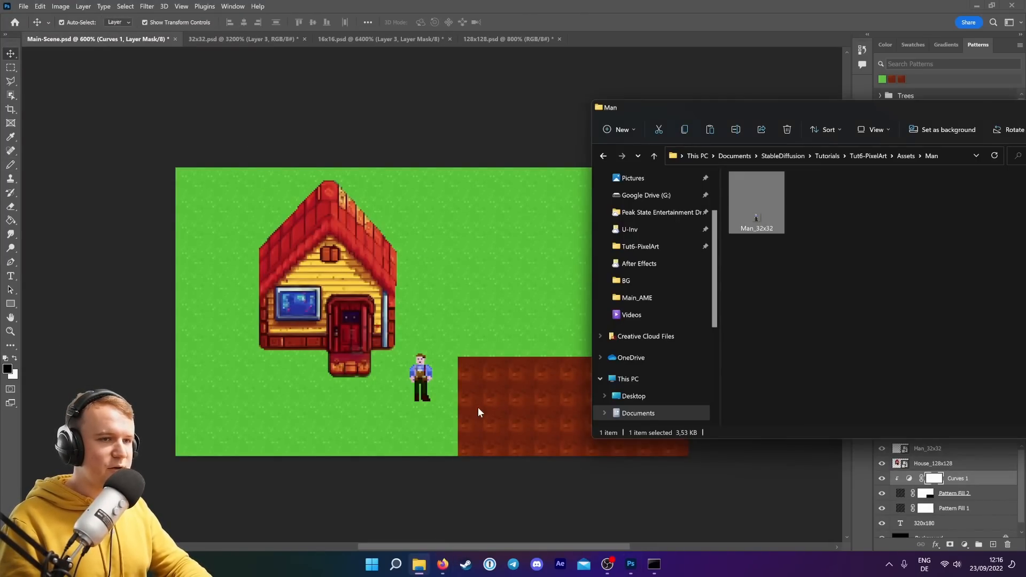
left_click(904, 156)
double_click(765, 197)
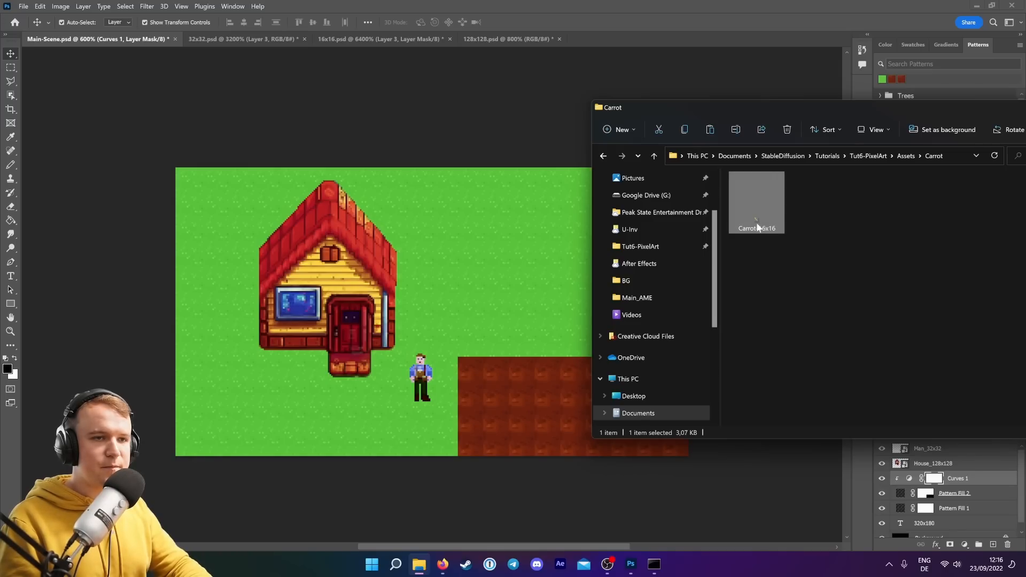
left_click_drag(755, 204, 502, 403)
key("Return")
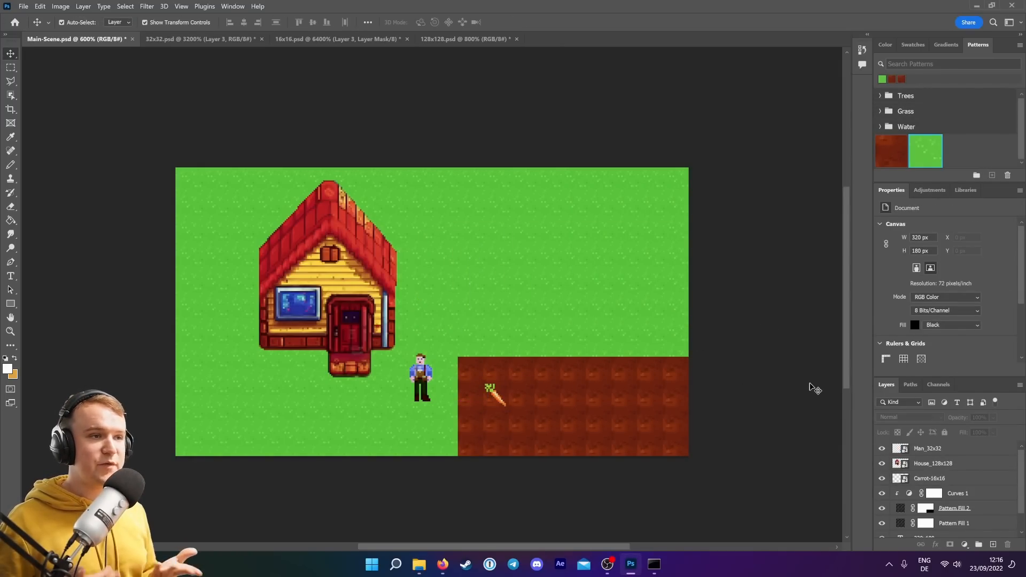